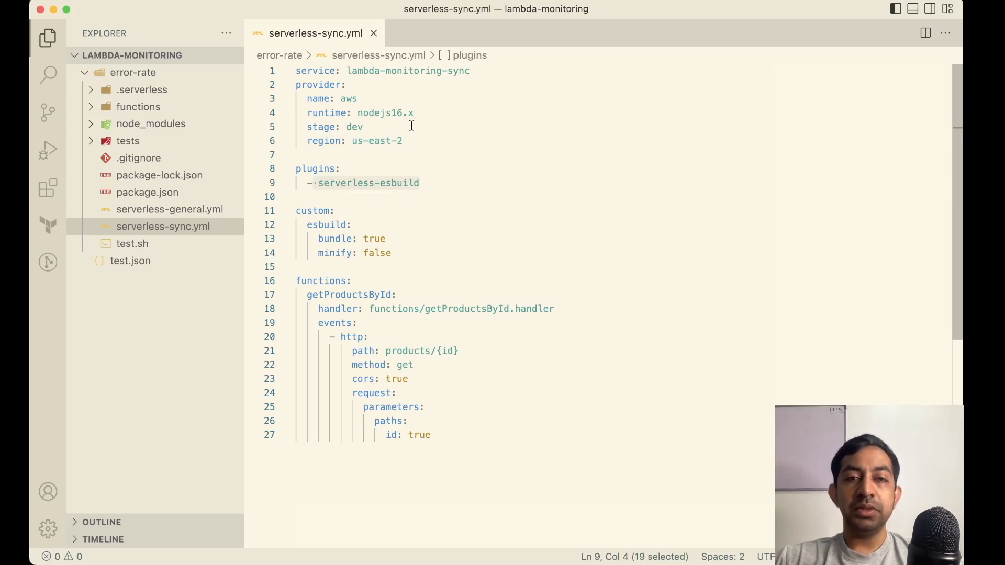
Switch to Chrome and look through the gist's getProductsById.js, package.json and serverless-sync.yml files.
{"action": "left_click_drag", "start_coordinate": [425, 113], "coordinate": [352, 115]}
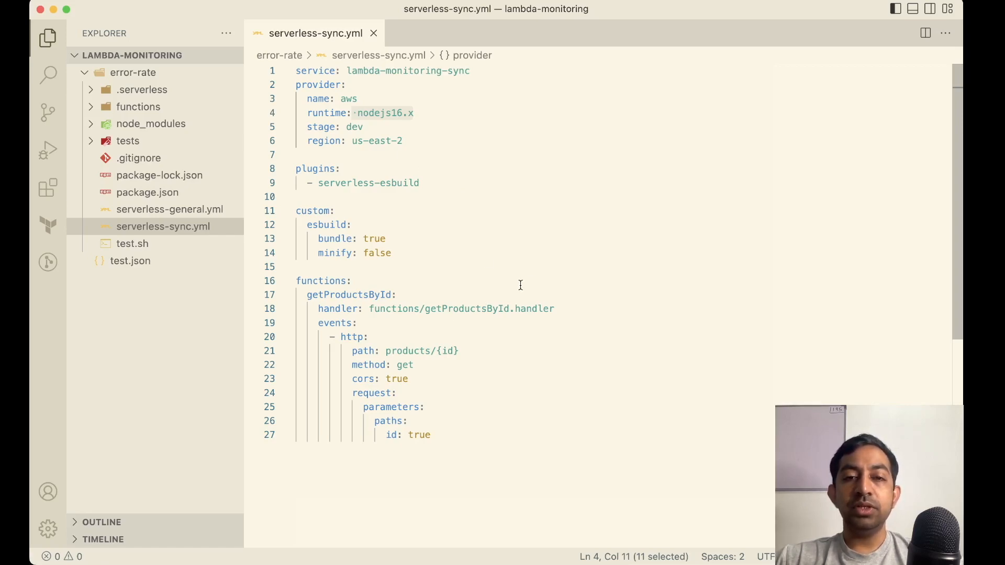
{"action": "key", "text": "ctrl+Up"}
{"action": "left_click", "coordinate": [343, 213]}
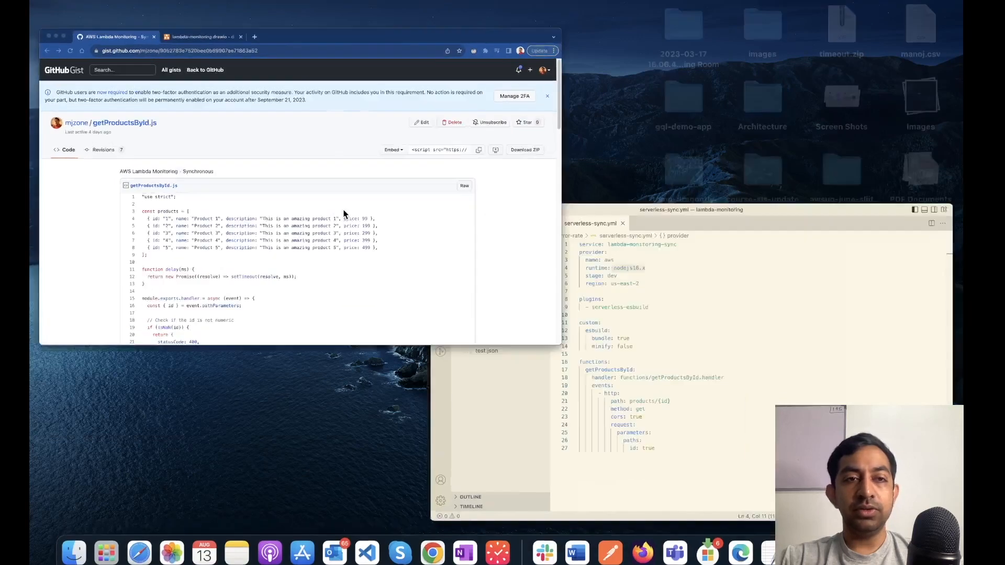
{"action": "left_click", "coordinate": [310, 29]}
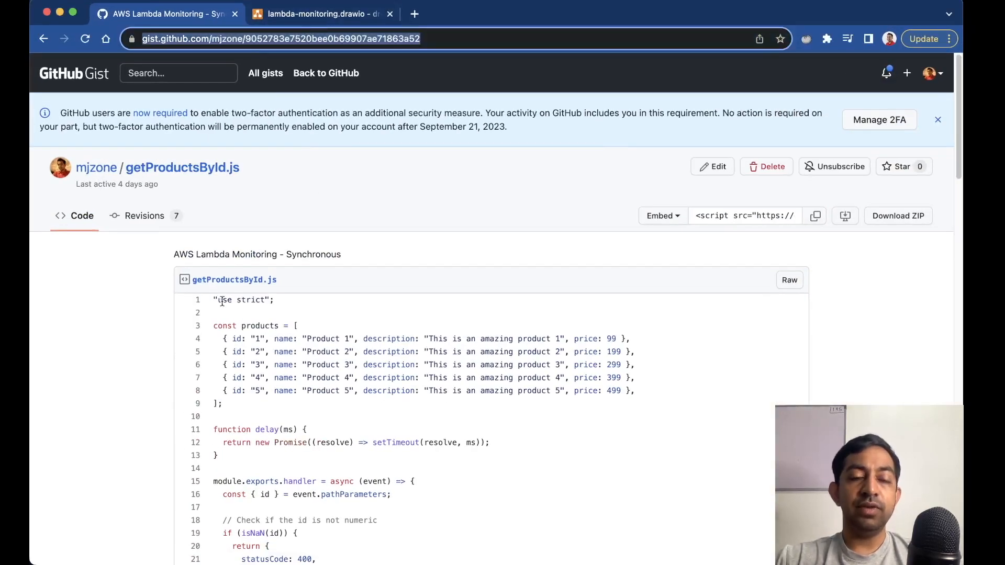
{"action": "scroll", "coordinate": [158, 387], "scroll_direction": "down", "scroll_amount": 2}
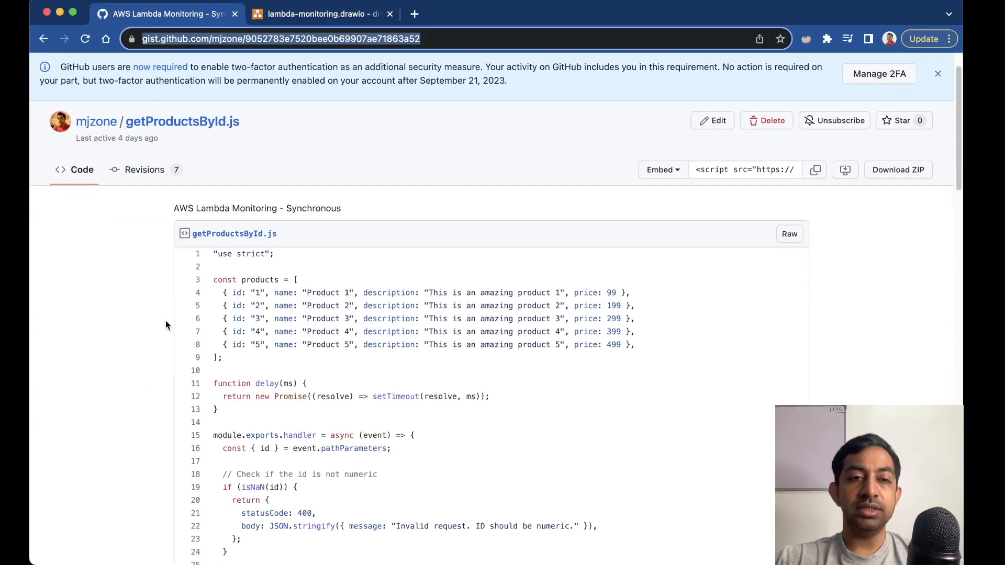
{"action": "scroll", "coordinate": [166, 323], "scroll_direction": "down", "scroll_amount": 5}
{"action": "scroll", "coordinate": [121, 358], "scroll_direction": "down", "scroll_amount": 15}
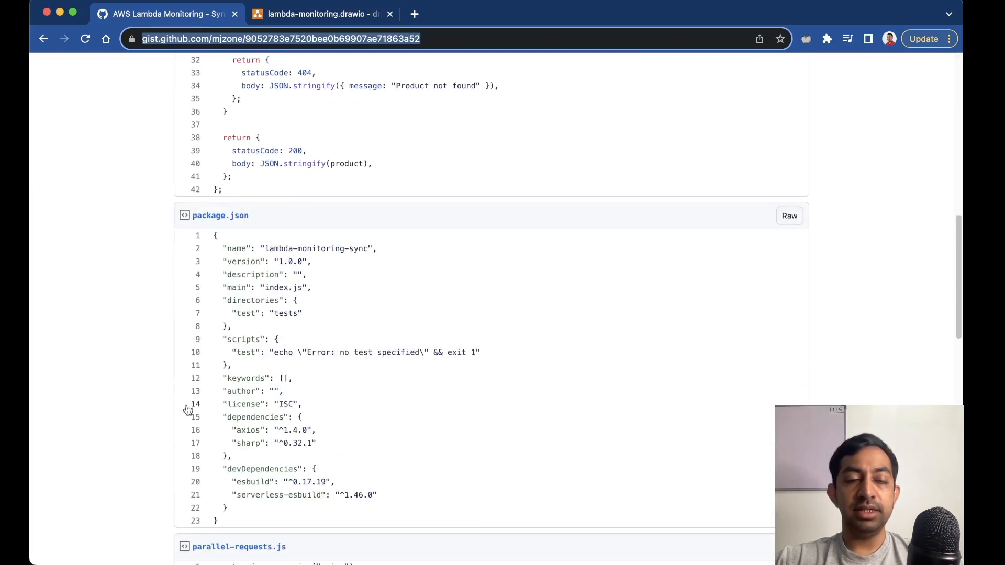
{"action": "scroll", "coordinate": [140, 380], "scroll_direction": "down", "scroll_amount": 17}
{"action": "scroll", "coordinate": [147, 385], "scroll_direction": "down", "scroll_amount": 5}
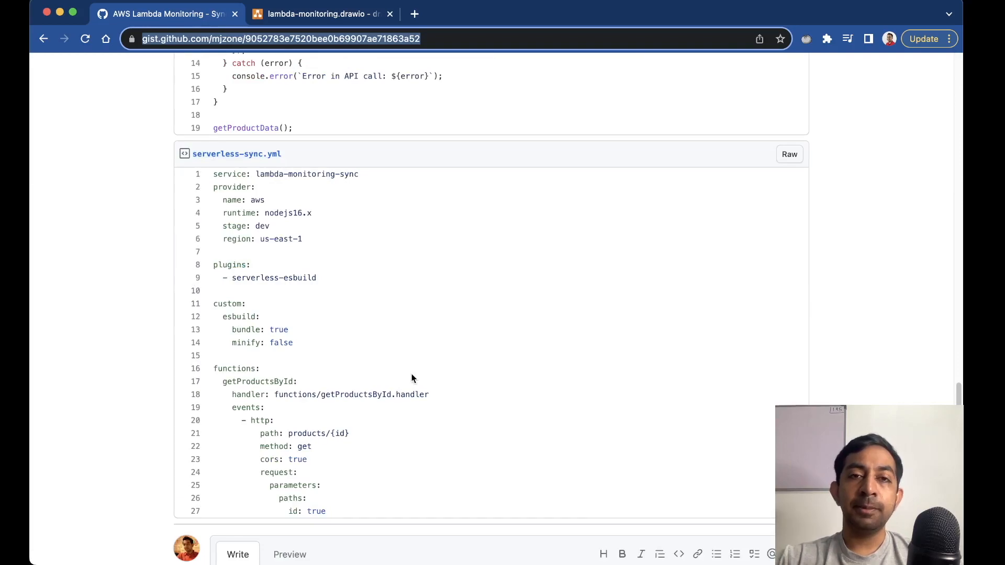
Return to VS Code and annotate the path, method and handler of getProductsById in serverless-sync.yml, clearing the marks when done.
{"action": "key", "text": "ctrl+Up"}
{"action": "left_click", "coordinate": [361, 234]}
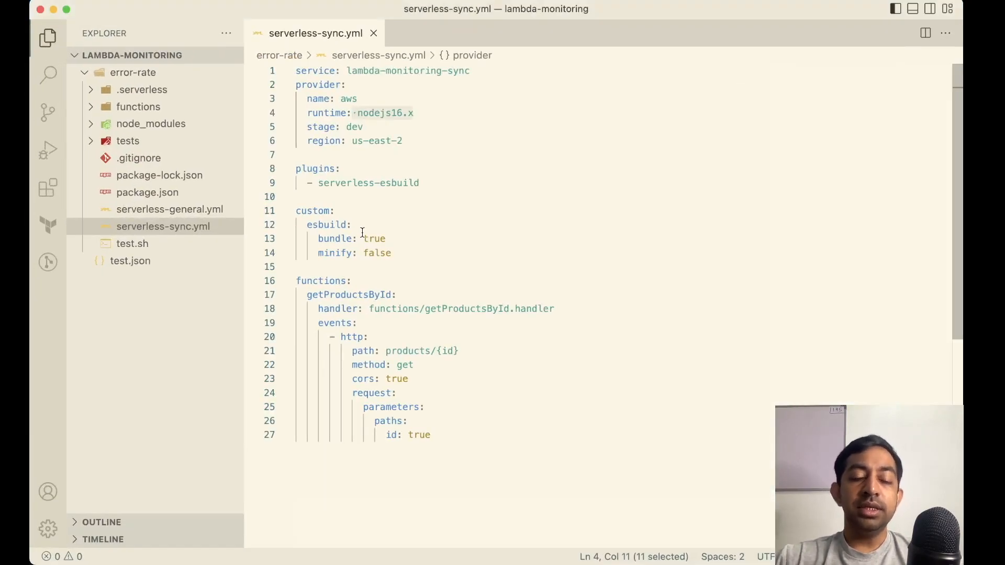
{"action": "key", "text": "alt+shift+a"}
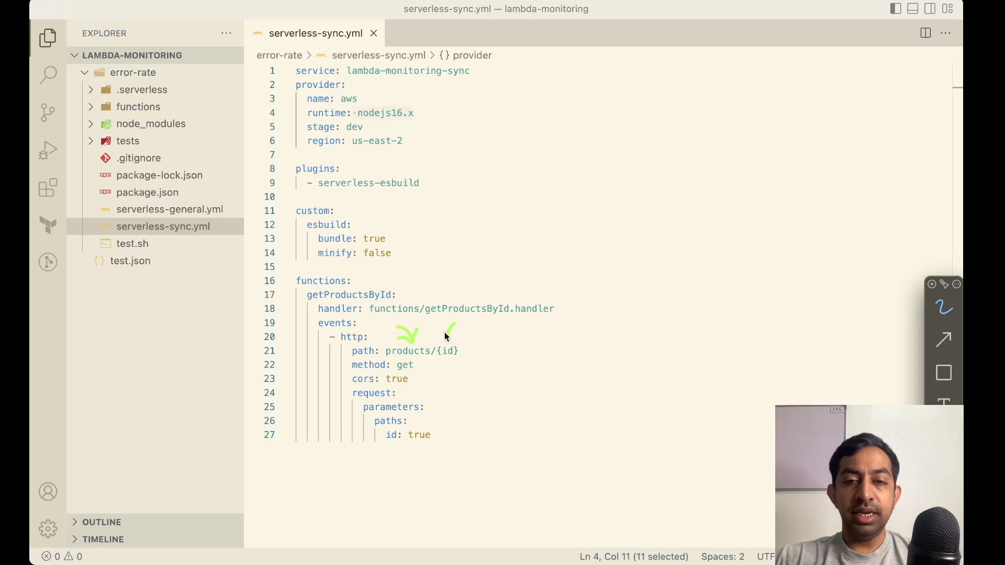
{"action": "left_click_drag", "start_coordinate": [456, 370], "coordinate": [457, 360]}
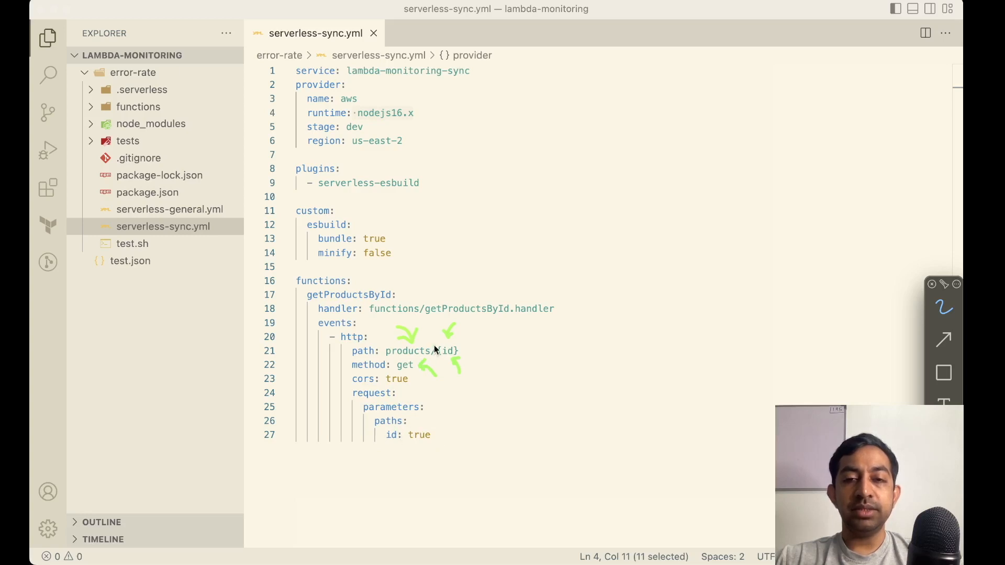
{"action": "left_click_drag", "start_coordinate": [429, 316], "coordinate": [516, 313]}
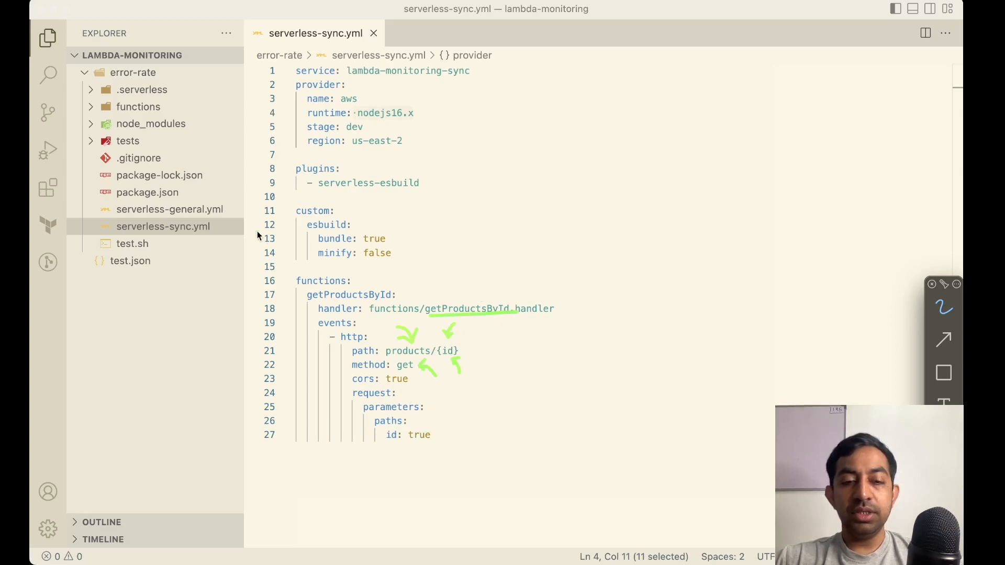
{"action": "key", "text": "Escape"}
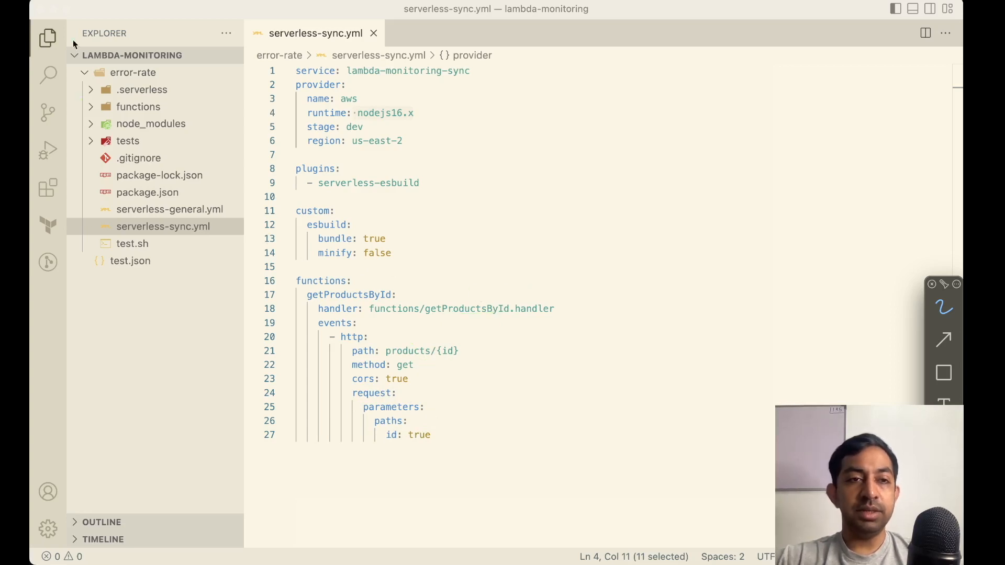
Open functions/getProductsById.js and annotate the products array and its id, name, description and price fields, clearing the marks when done.
{"action": "left_click", "coordinate": [93, 109]}
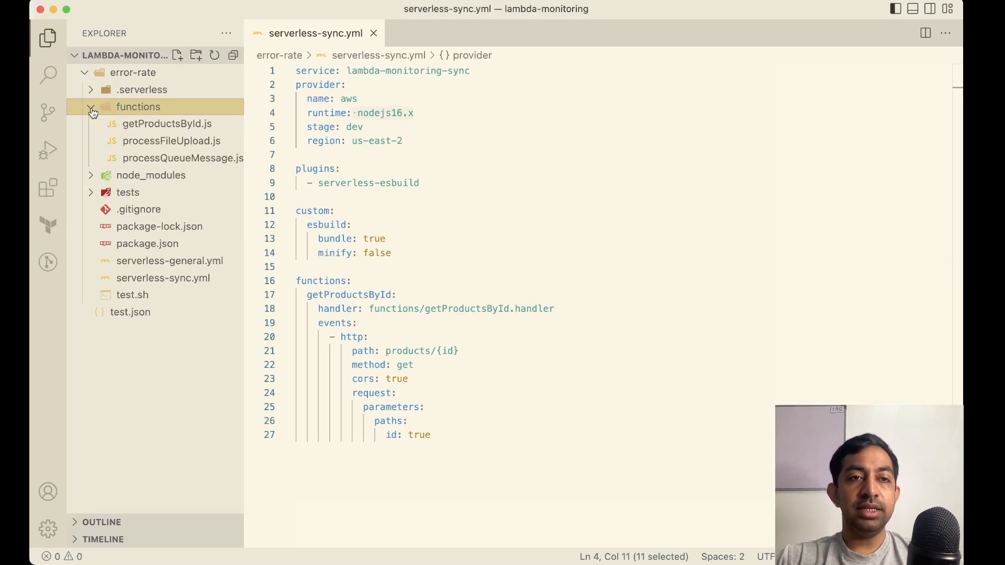
{"action": "left_click", "coordinate": [154, 125]}
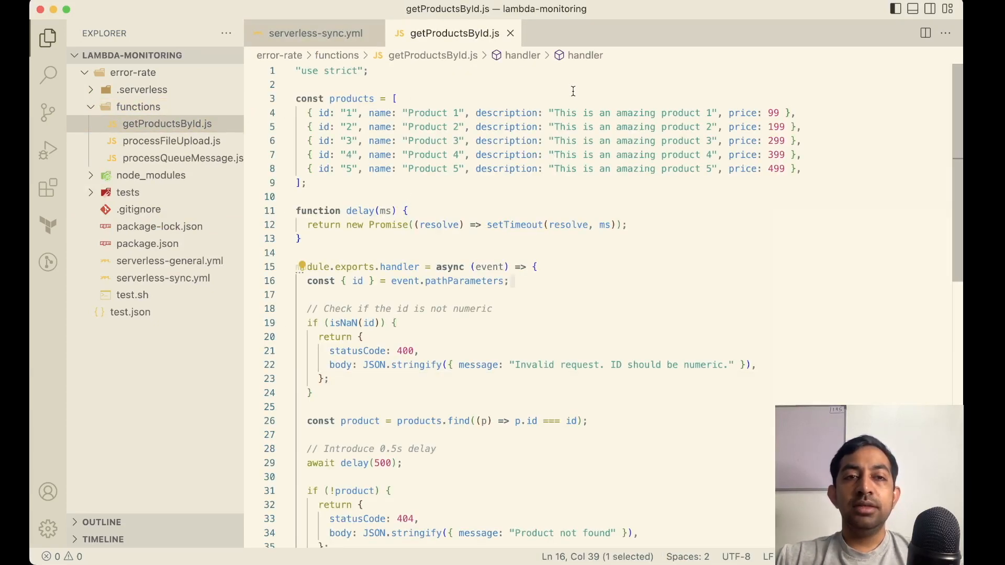
{"action": "key", "text": "super+shift+a"}
{"action": "left_click_drag", "start_coordinate": [451, 79], "coordinate": [398, 97]}
{"action": "left_click_drag", "start_coordinate": [329, 107], "coordinate": [358, 106]}
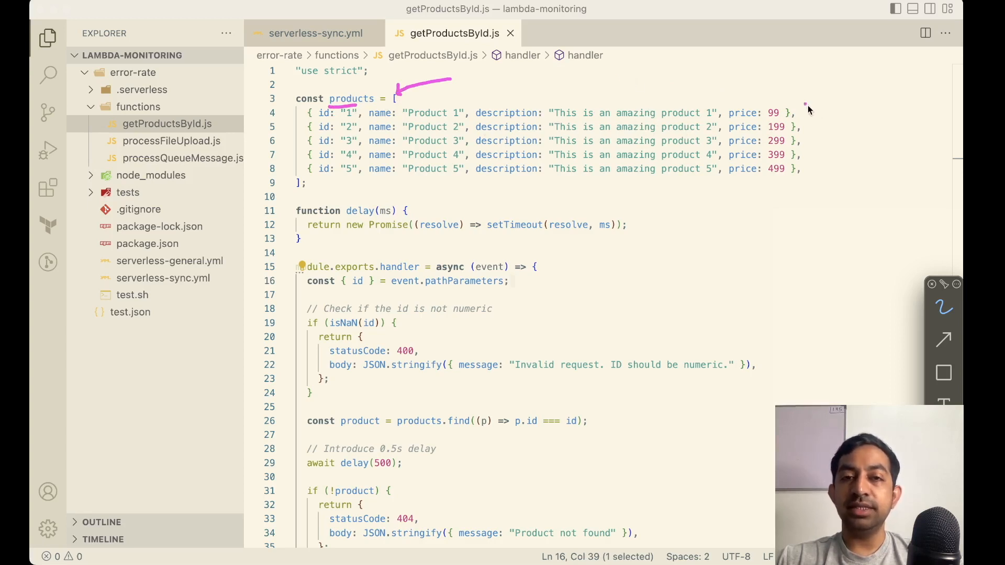
{"action": "left_click_drag", "start_coordinate": [815, 107], "coordinate": [823, 190]}
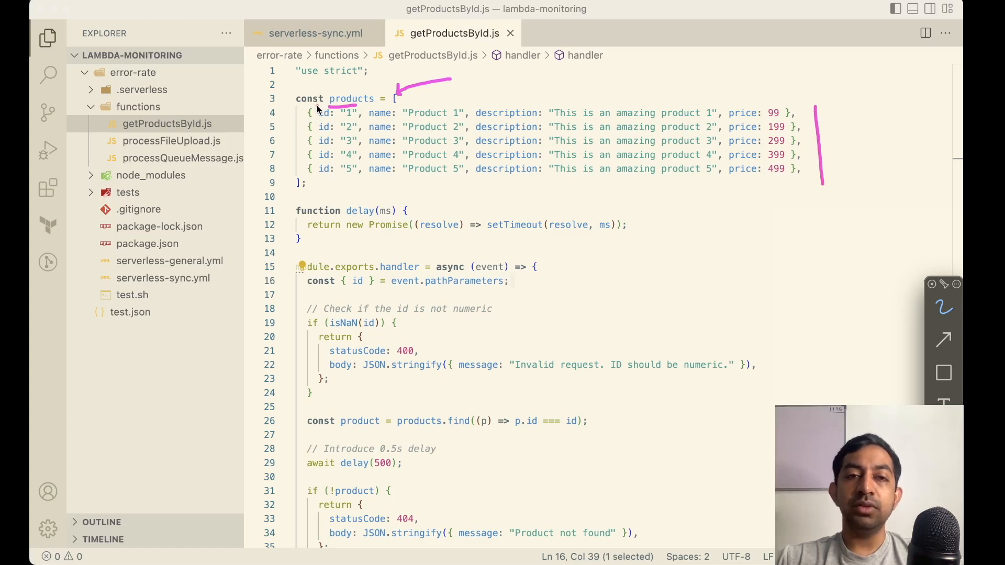
{"action": "mouse_move", "coordinate": [321, 109]}
{"action": "left_mouse_down"}
{"action": "mouse_move", "coordinate": [328, 98]}
{"action": "mouse_move", "coordinate": [402, 92]}
{"action": "left_mouse_up"}
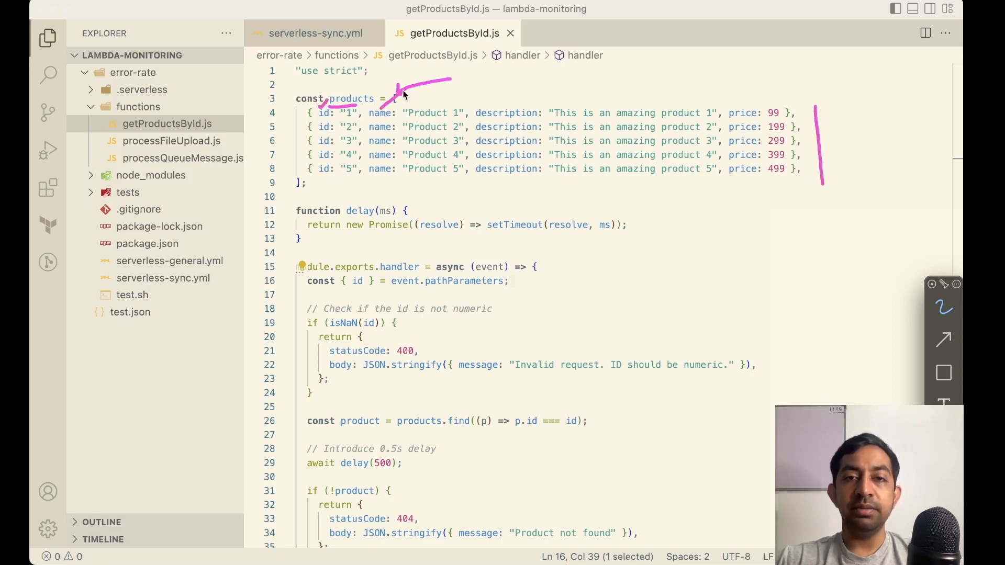
{"action": "left_click_drag", "start_coordinate": [500, 110], "coordinate": [527, 95]}
{"action": "left_click_drag", "start_coordinate": [741, 107], "coordinate": [746, 100]}
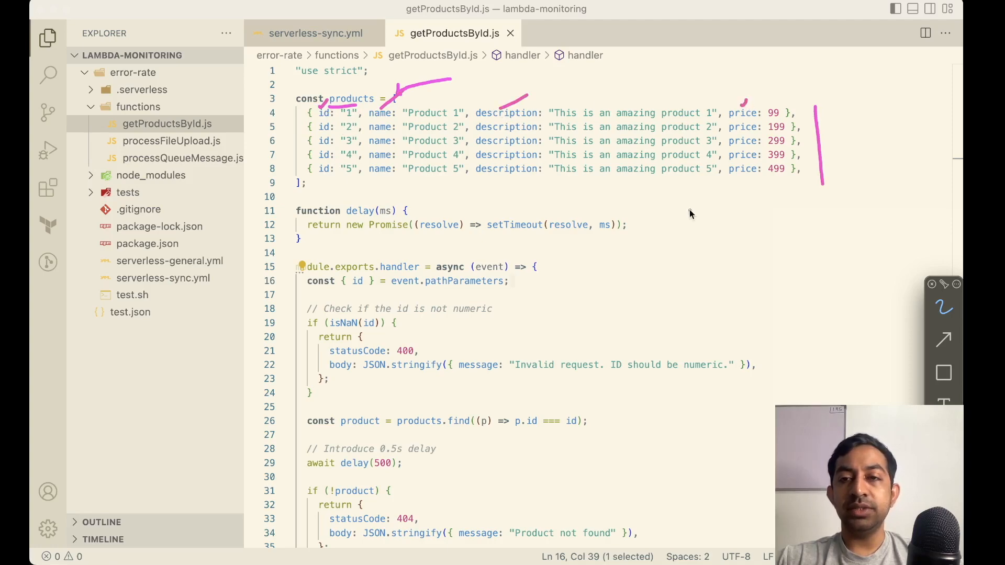
{"action": "key", "text": "Escape"}
Annotate the handler's id path parameter and the 400 response for a non-numeric id, clearing the marks when done.
{"action": "scroll", "coordinate": [366, 247], "scroll_direction": "down", "scroll_amount": 5}
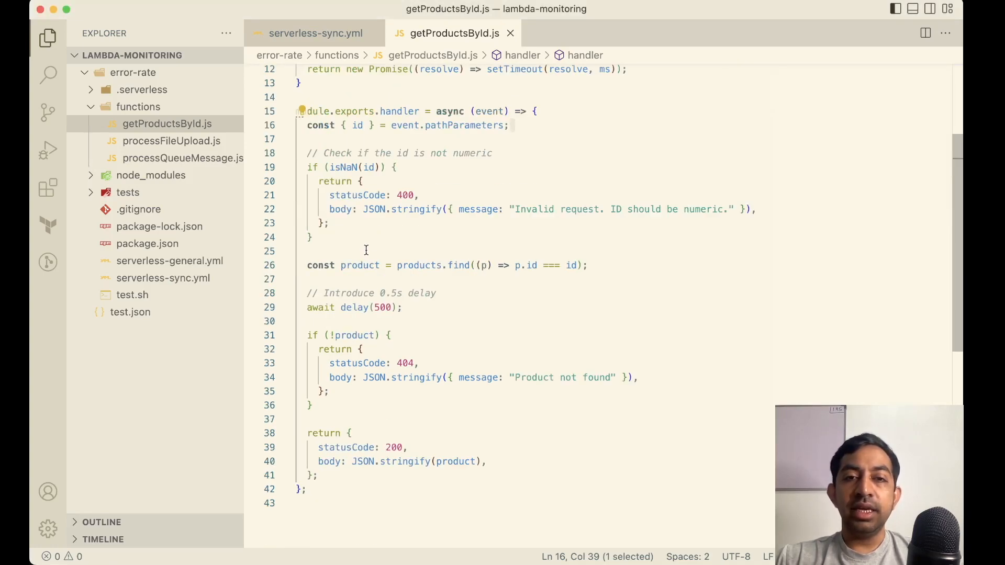
{"action": "key", "text": "super+shift+a"}
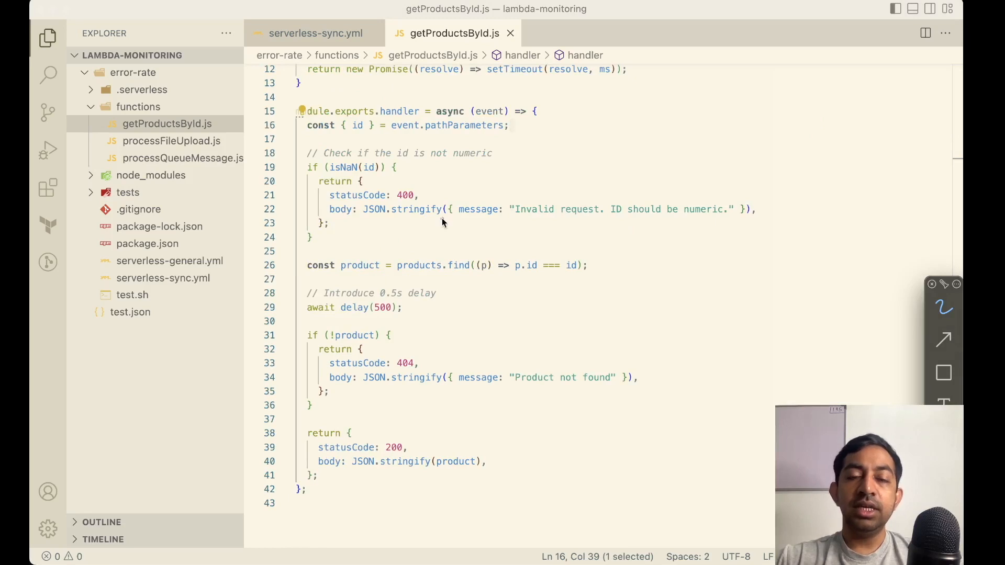
{"action": "key", "text": "Escape"}
{"action": "left_click", "coordinate": [555, 109]}
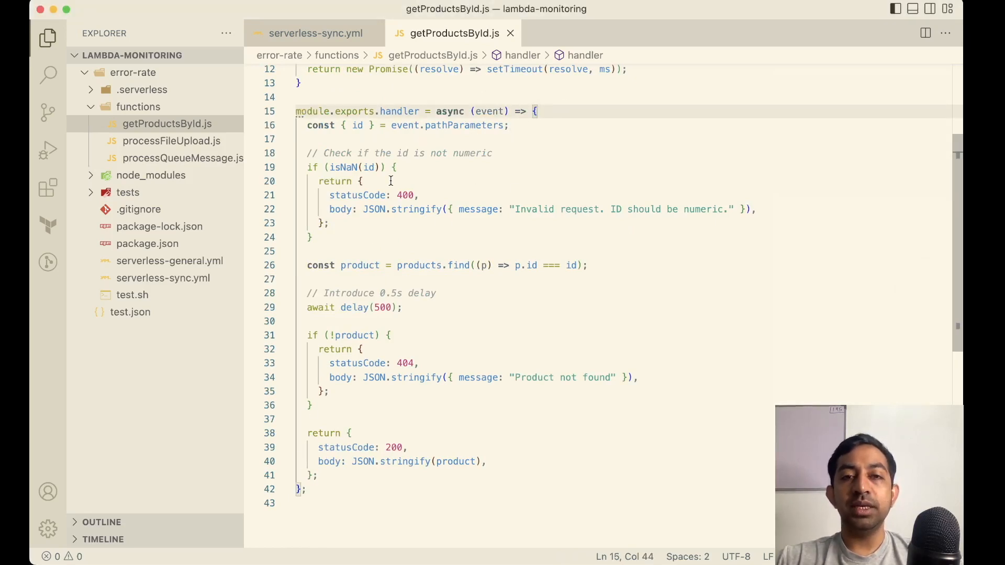
{"action": "key", "text": "super+shift+a"}
{"action": "mouse_move", "coordinate": [560, 138]}
{"action": "left_mouse_down"}
{"action": "mouse_move", "coordinate": [507, 128]}
{"action": "mouse_move", "coordinate": [517, 135]}
{"action": "left_mouse_up"}
{"action": "left_click_drag", "start_coordinate": [348, 135], "coordinate": [363, 132]}
{"action": "left_click_drag", "start_coordinate": [442, 138], "coordinate": [492, 134]}
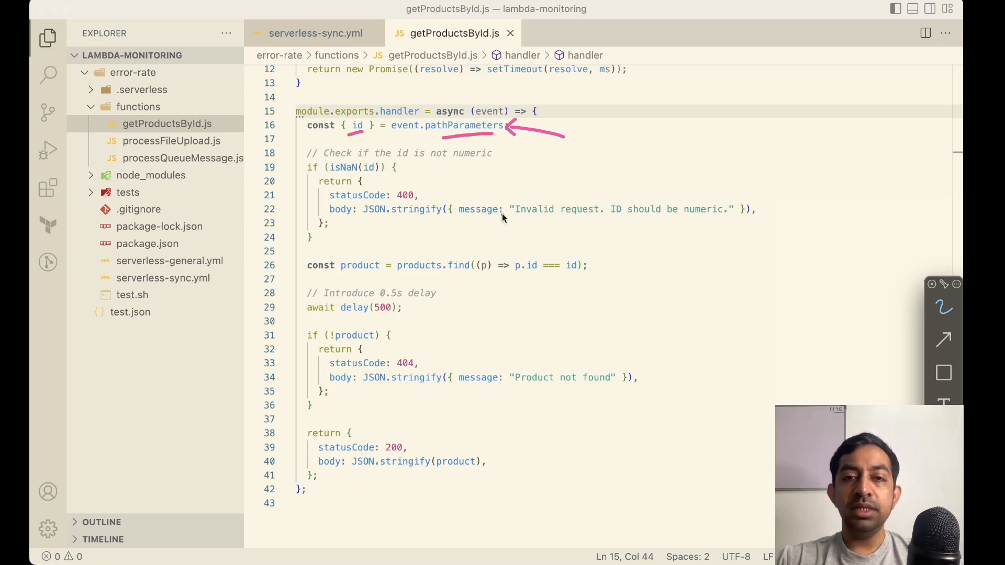
{"action": "left_click_drag", "start_coordinate": [442, 183], "coordinate": [421, 191]}
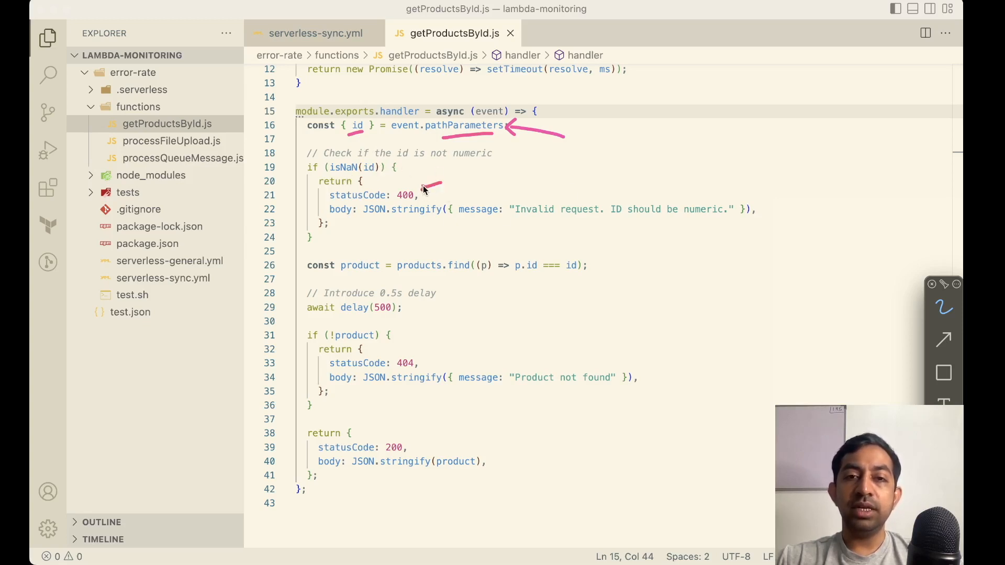
{"action": "left_click_drag", "start_coordinate": [529, 224], "coordinate": [704, 216]}
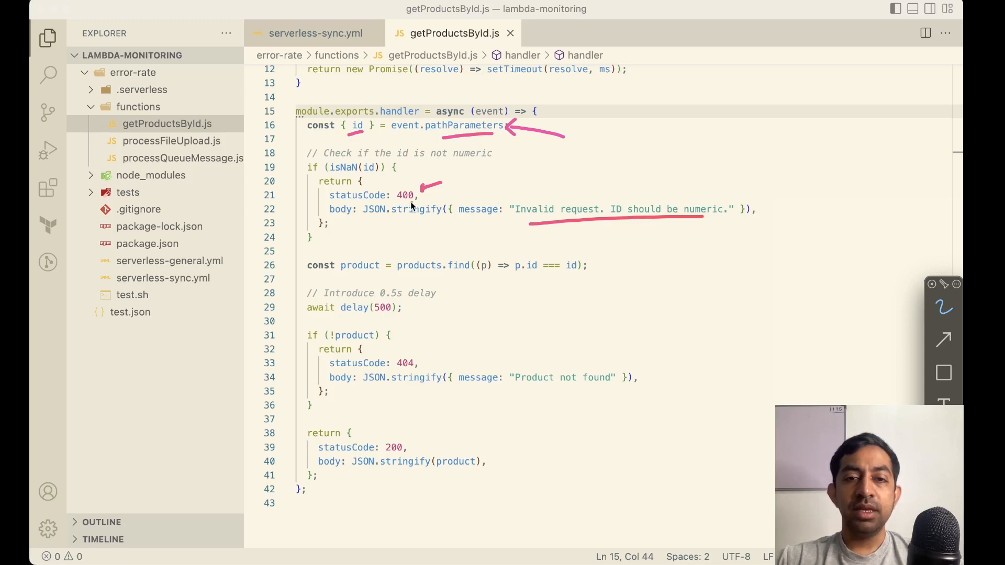
{"action": "key", "text": "Escape"}
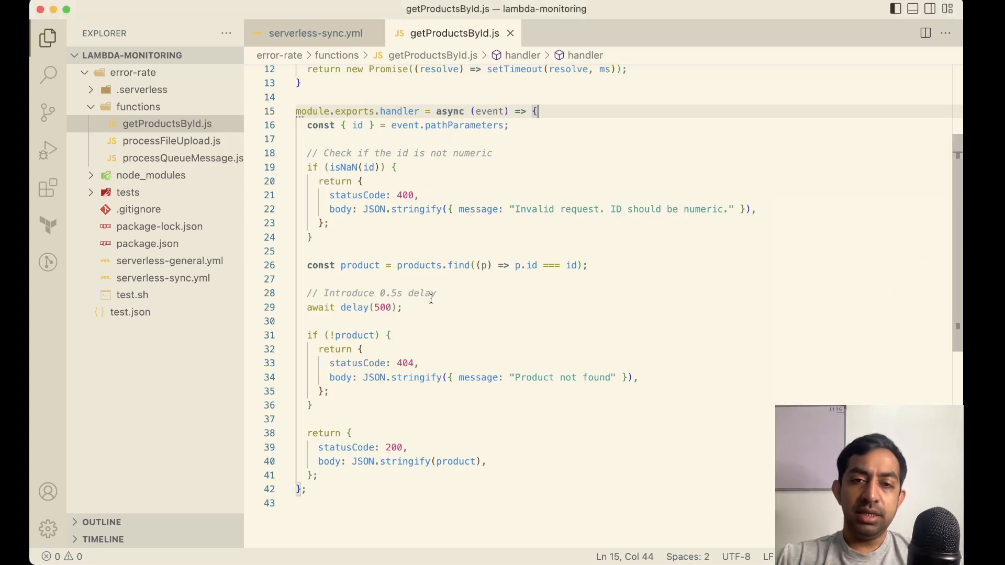
Annotate the products.find lookup by id and the 200 response that returns the product.
{"action": "scroll", "coordinate": [426, 326], "scroll_direction": "down", "scroll_amount": 4}
{"action": "scroll", "coordinate": [426, 326], "scroll_direction": "up", "scroll_amount": 2}
{"action": "scroll", "coordinate": [423, 328], "scroll_direction": "up", "scroll_amount": 2}
{"action": "key", "text": "super+shift+a"}
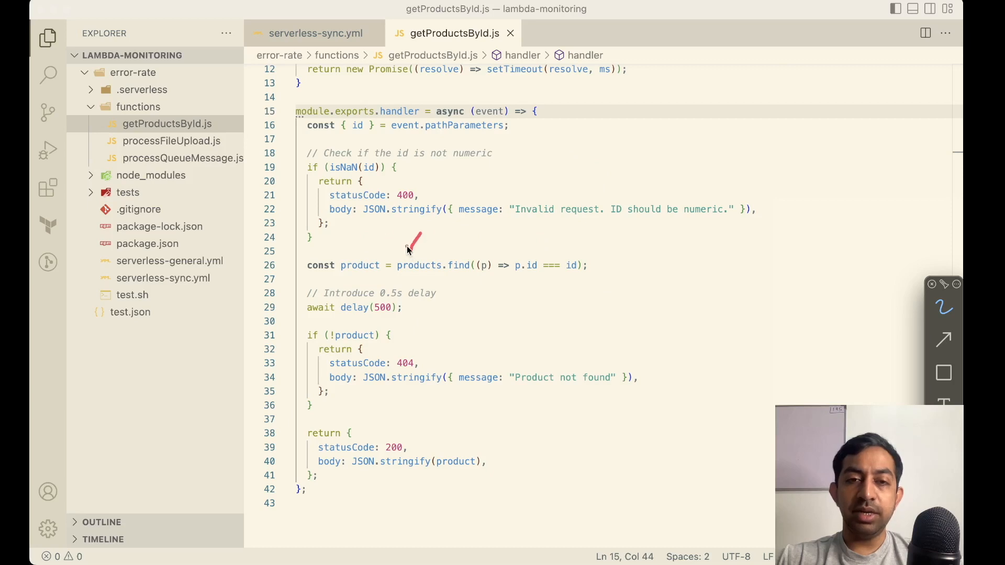
{"action": "left_click_drag", "start_coordinate": [567, 277], "coordinate": [596, 273]}
{"action": "left_click", "coordinate": [349, 257]}
{"action": "mouse_move", "coordinate": [367, 254]}
{"action": "left_mouse_down"}
{"action": "mouse_move", "coordinate": [344, 257]}
{"action": "mouse_move", "coordinate": [346, 279]}
{"action": "mouse_move", "coordinate": [384, 272]}
{"action": "mouse_move", "coordinate": [370, 255]}
{"action": "left_mouse_up"}
{"action": "mouse_move", "coordinate": [354, 420]}
{"action": "left_mouse_down"}
{"action": "mouse_move", "coordinate": [300, 431]}
{"action": "mouse_move", "coordinate": [308, 491]}
{"action": "mouse_move", "coordinate": [541, 497]}
{"action": "mouse_move", "coordinate": [358, 415]}
{"action": "left_mouse_up"}
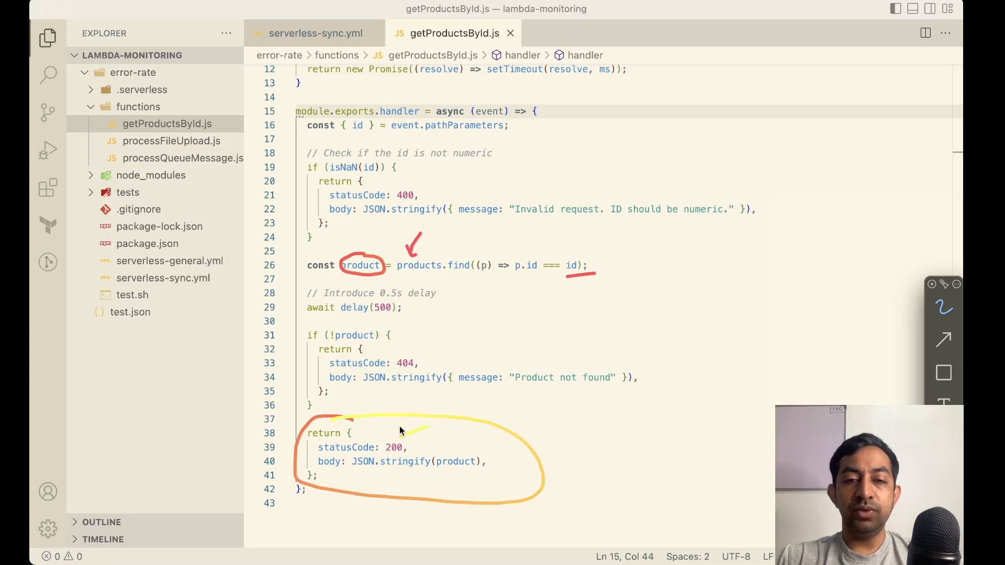
{"action": "mouse_move", "coordinate": [480, 454]}
{"action": "left_mouse_down"}
{"action": "mouse_move", "coordinate": [477, 446]}
{"action": "mouse_move", "coordinate": [458, 478]}
{"action": "left_mouse_up"}
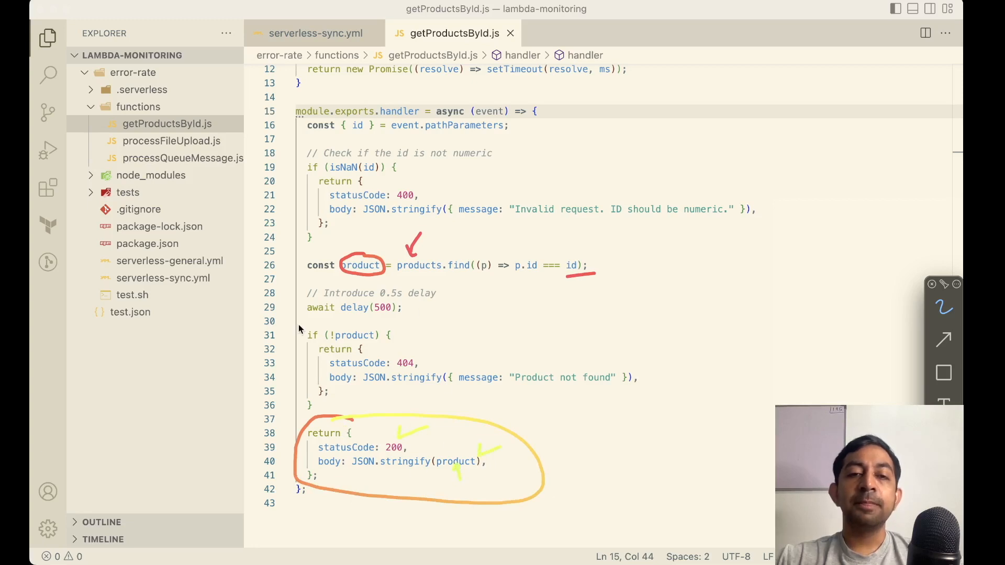
Annotate the 404 branch and its "Product not found" message, and clear all the marks.
{"action": "mouse_move", "coordinate": [361, 320]}
{"action": "left_mouse_down"}
{"action": "mouse_move", "coordinate": [284, 334]}
{"action": "mouse_move", "coordinate": [518, 436]}
{"action": "mouse_move", "coordinate": [456, 311]}
{"action": "mouse_move", "coordinate": [362, 319]}
{"action": "left_mouse_up"}
{"action": "mouse_move", "coordinate": [674, 302]}
{"action": "left_mouse_down"}
{"action": "mouse_move", "coordinate": [571, 341]}
{"action": "mouse_move", "coordinate": [585, 340]}
{"action": "left_mouse_up"}
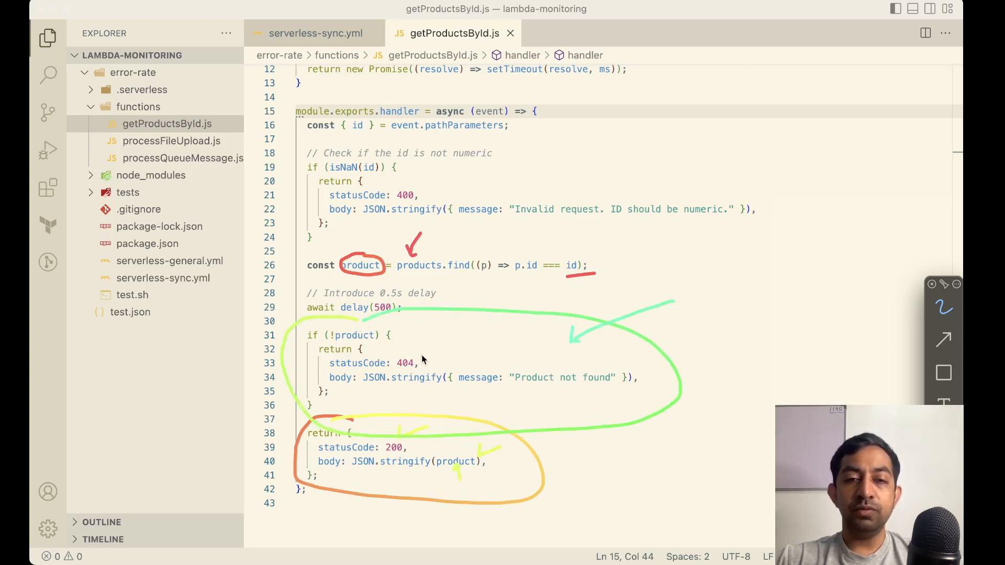
{"action": "left_click_drag", "start_coordinate": [510, 389], "coordinate": [598, 391]}
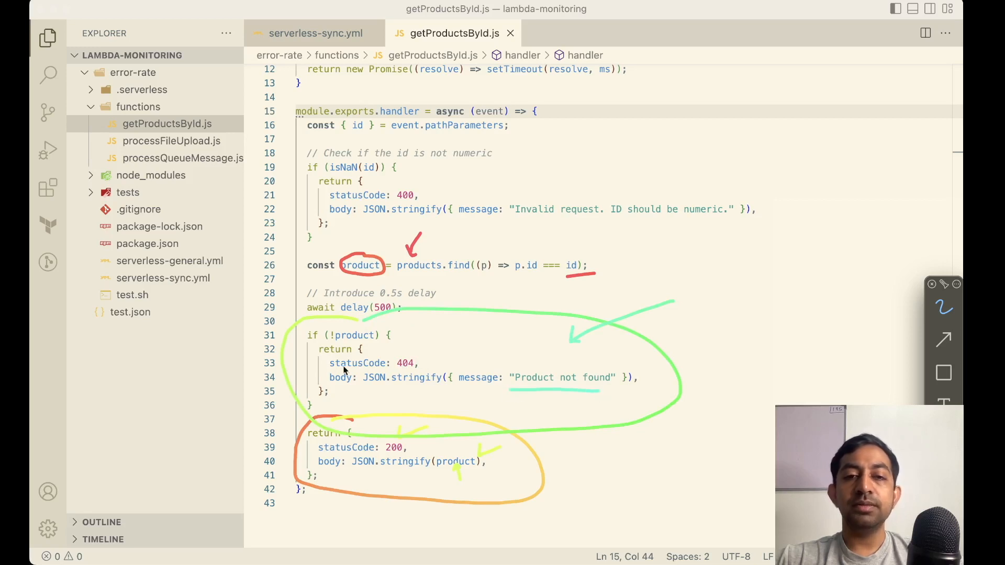
{"action": "key", "text": "Escape"}
Draw arrows beside the await delay(500) line in the handler to point out the delay, and clear them.
{"action": "left_click_drag", "start_coordinate": [411, 320], "coordinate": [428, 293]}
{"action": "key", "text": "ctrl+shift+a"}
{"action": "left_click_drag", "start_coordinate": [458, 330], "coordinate": [412, 312]}
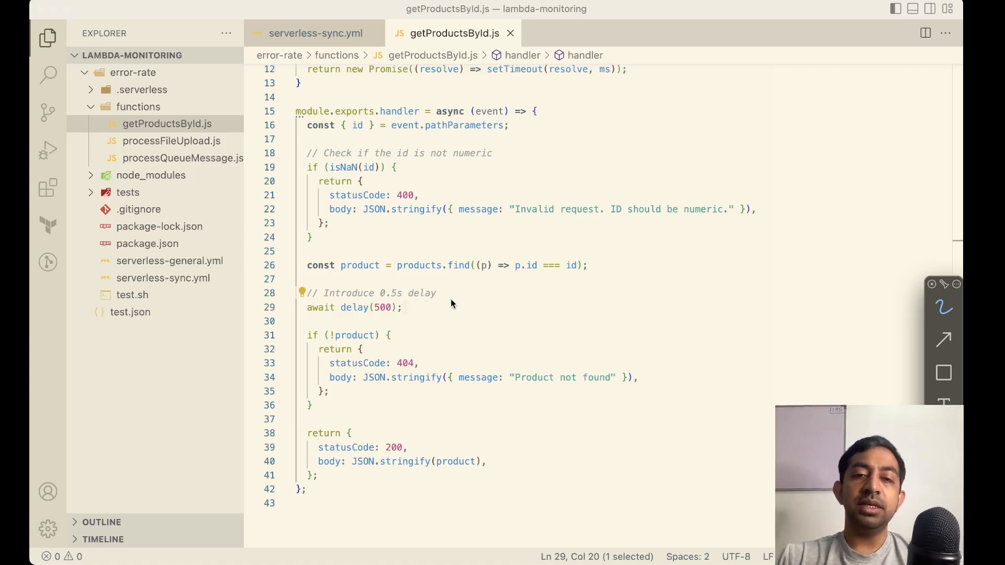
{"action": "left_click_drag", "start_coordinate": [434, 306], "coordinate": [526, 276]}
{"action": "mouse_move", "coordinate": [445, 325]}
{"action": "left_mouse_down"}
{"action": "mouse_move", "coordinate": [530, 314]}
{"action": "mouse_move", "coordinate": [501, 308]}
{"action": "mouse_move", "coordinate": [513, 323]}
{"action": "left_mouse_up"}
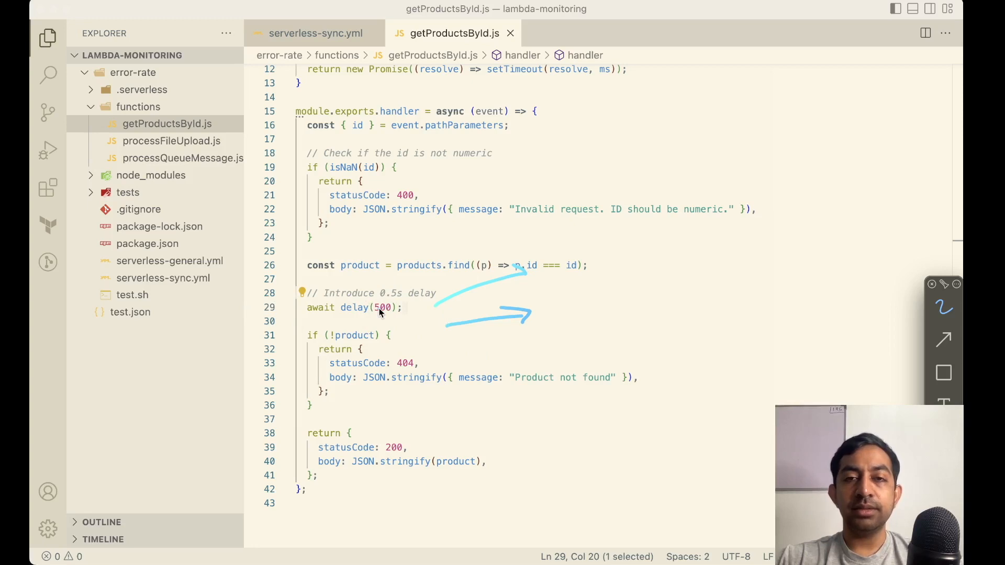
{"action": "key", "text": "Escape"}
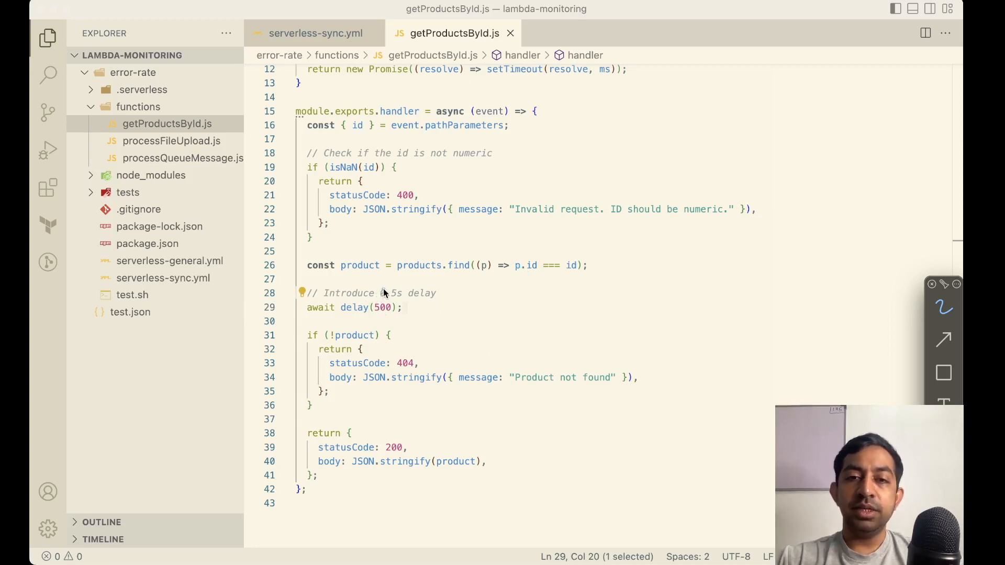
Return to serverless-sync.yml, open the terminal, and run sls deploy --config serverless-sync.yml to deploy the service.
{"action": "left_click", "coordinate": [344, 34]}
{"action": "left_click", "coordinate": [537, 346]}
{"action": "key", "text": "ctrl+grave"}
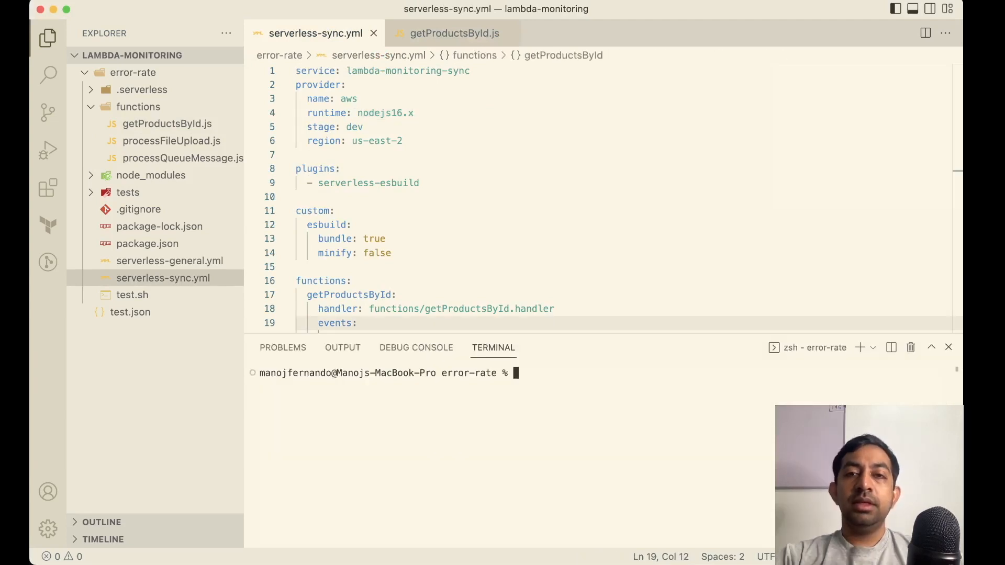
{"action": "type", "text": "sls depl"}
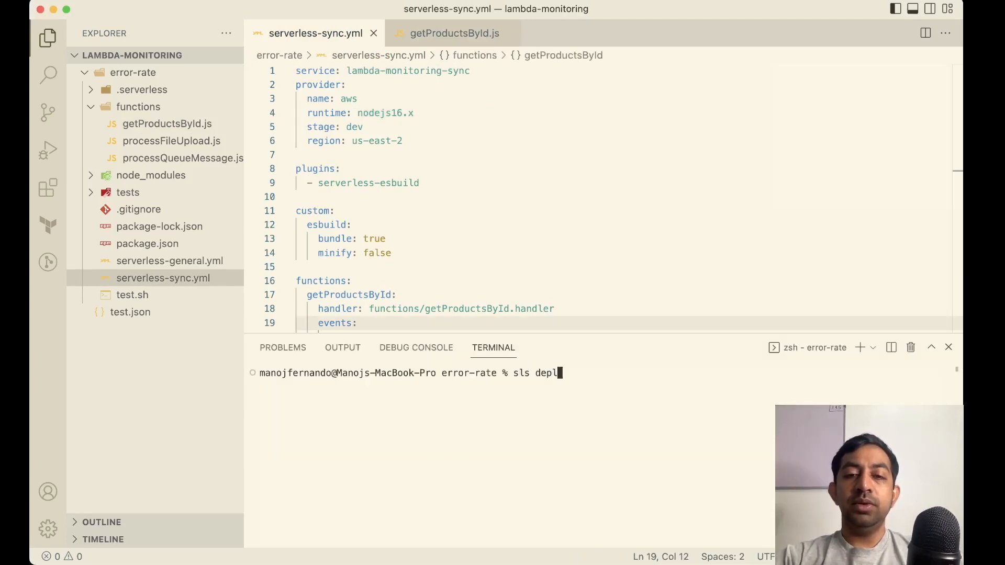
{"action": "type", "text": "oy --config "}
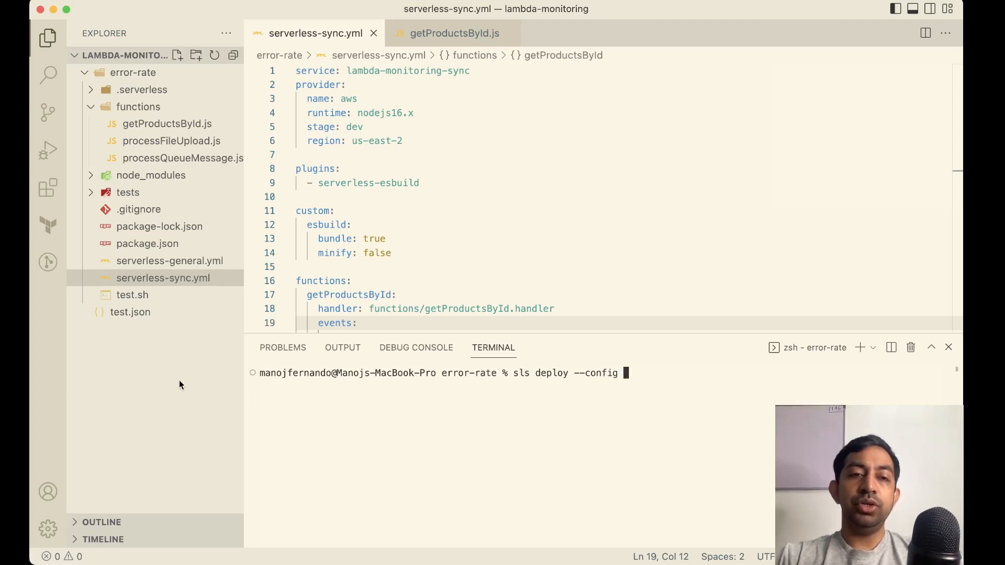
{"action": "type", "text": "serverless-"}
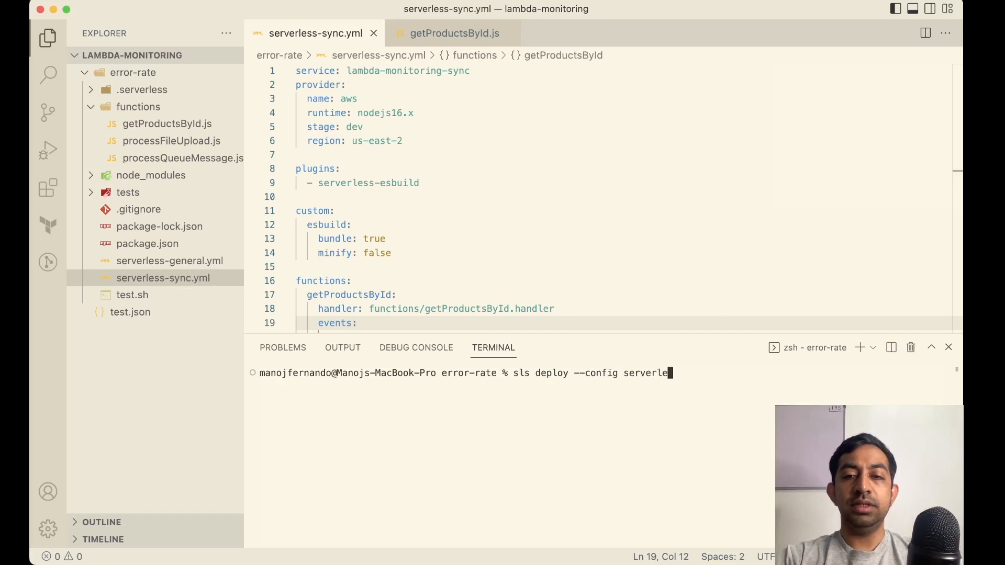
{"action": "key", "text": "Tab"}
{"action": "type", "text": "s"}
{"action": "key", "text": "Tab"}
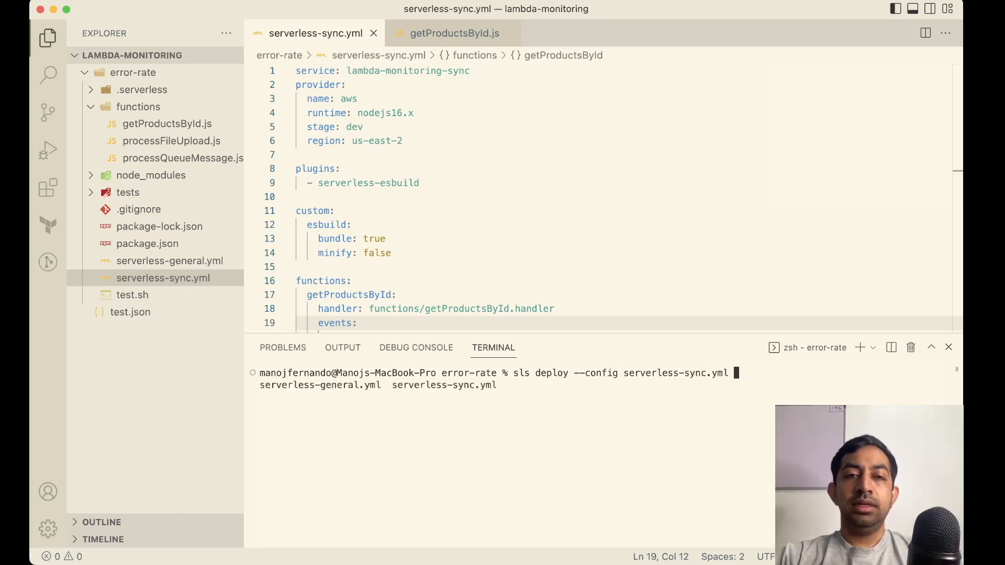
{"action": "key", "text": "Return"}
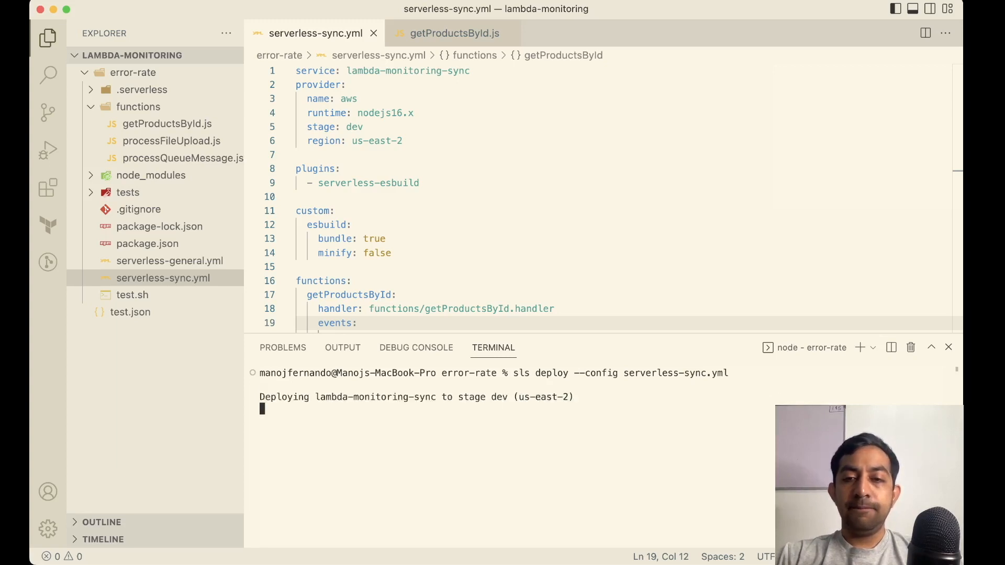
{"action": "double_click", "coordinate": [519, 398]}
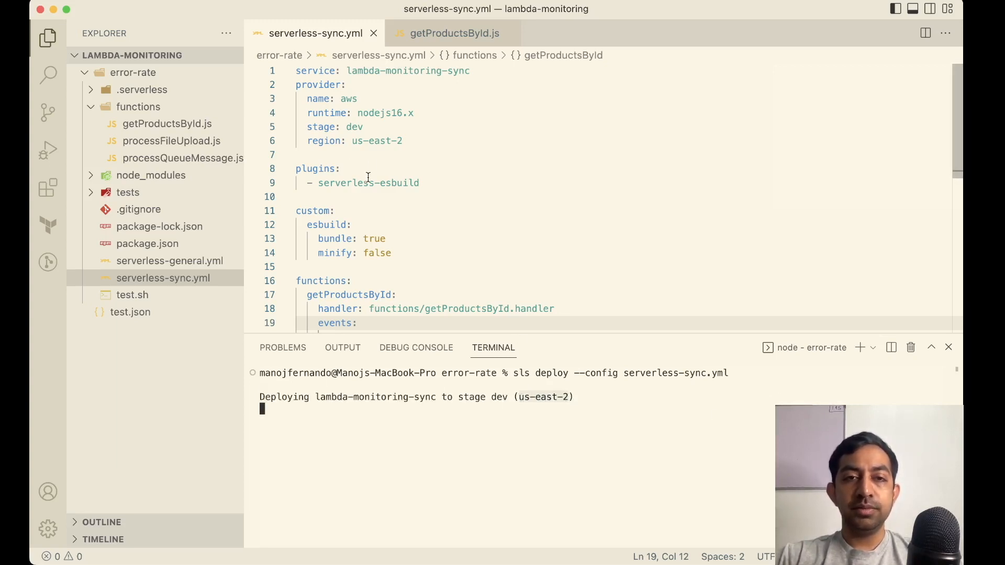
{"action": "left_click_drag", "start_coordinate": [259, 423], "coordinate": [392, 424]}
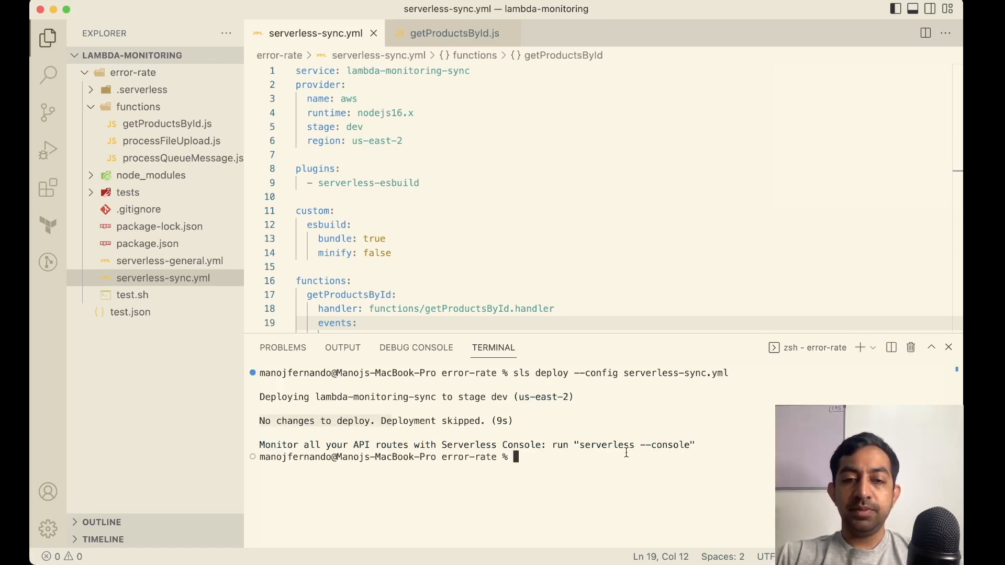
Switch to Chrome and reload the AWS Lambda console page for the lambda-monitoring-sync-dev-getProductsById function.
{"action": "key", "text": "ctrl+Up"}
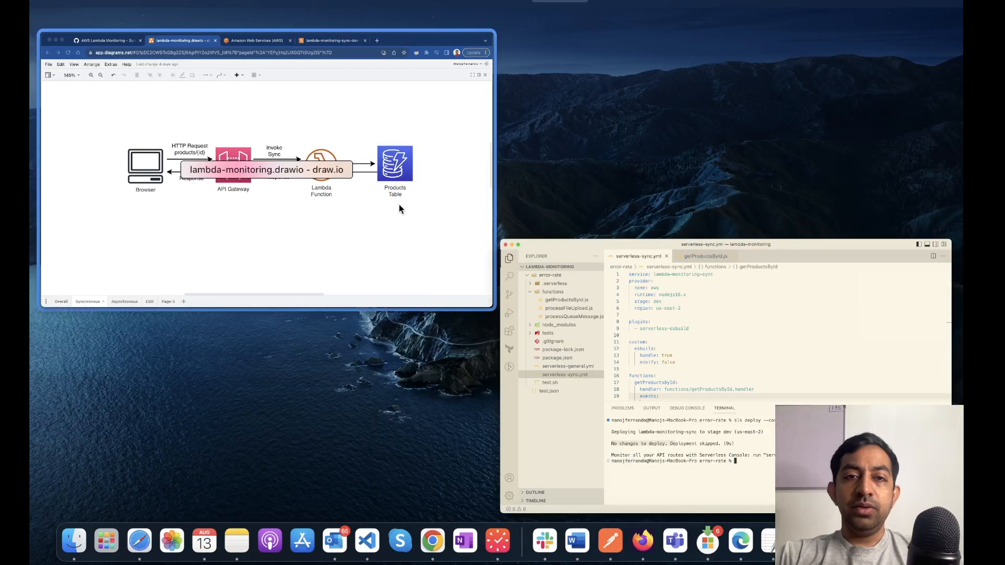
{"action": "left_click", "coordinate": [400, 208]}
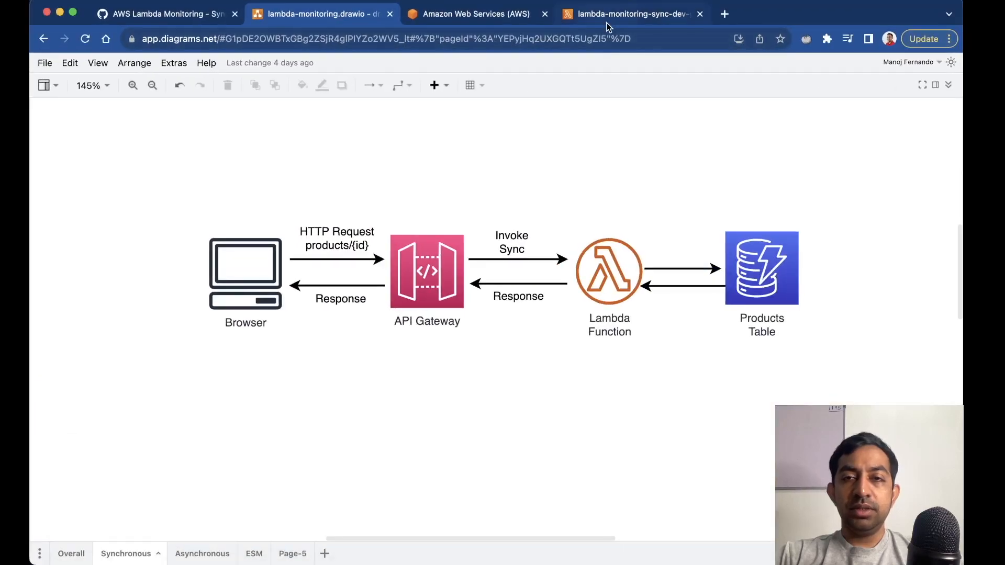
{"action": "left_click", "coordinate": [602, 25]}
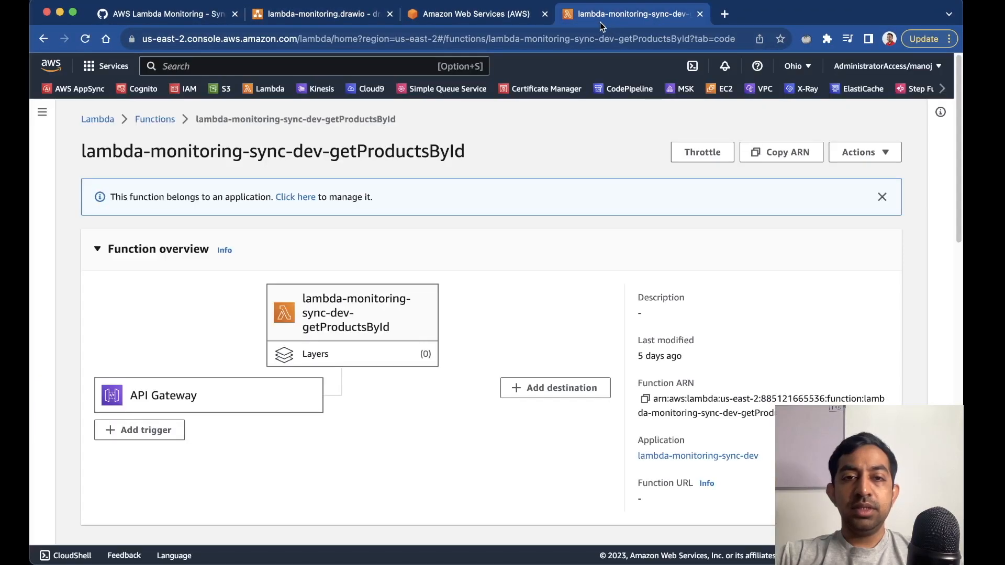
{"action": "left_click", "coordinate": [85, 42]}
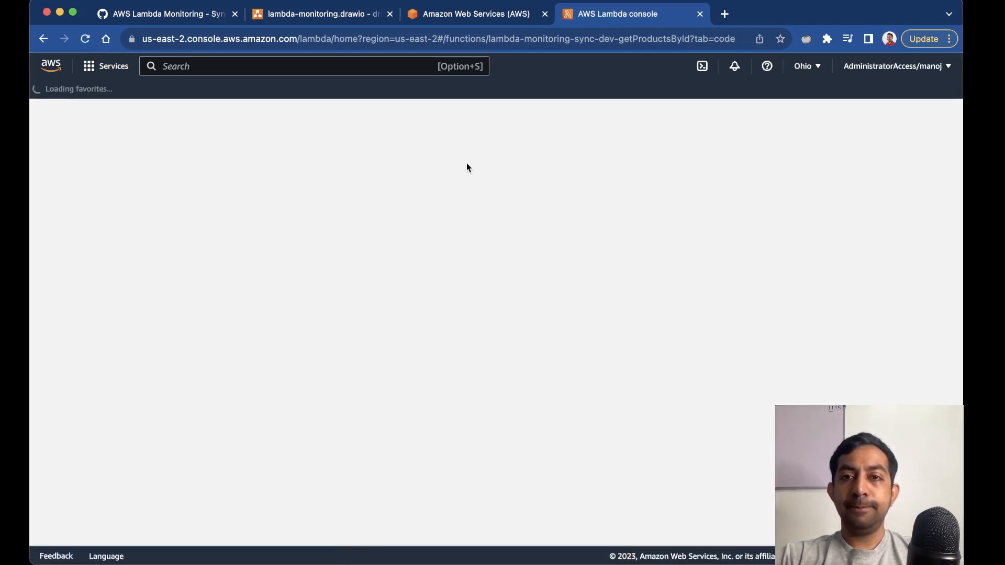
Open the function's API Gateway trigger configuration and copy its API endpoint URL ending in /dev/products/{id}.
{"action": "scroll", "coordinate": [298, 377], "scroll_direction": "down", "scroll_amount": 2}
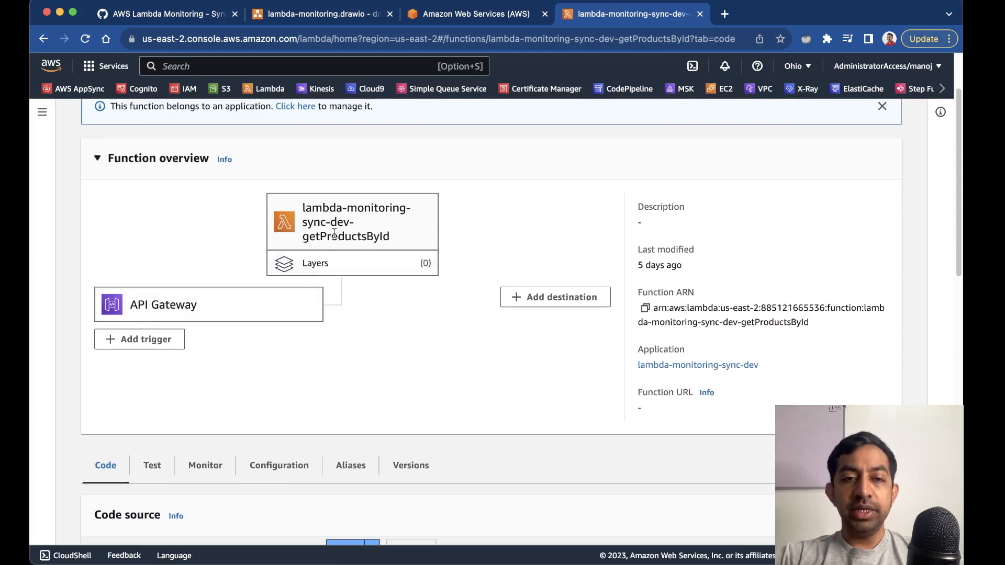
{"action": "left_click", "coordinate": [222, 309]}
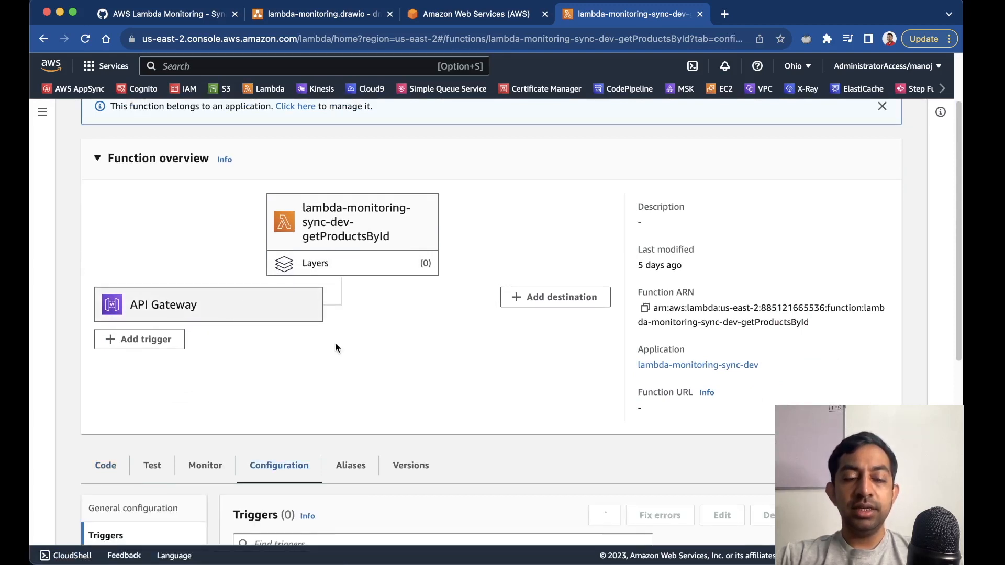
{"action": "scroll", "coordinate": [434, 403], "scroll_direction": "down", "scroll_amount": 5}
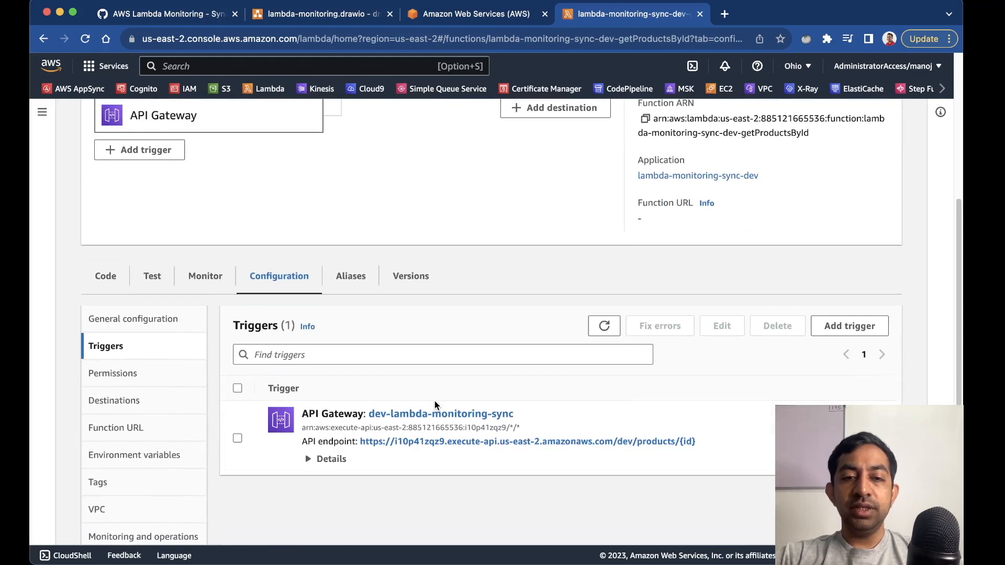
{"action": "scroll", "coordinate": [434, 405], "scroll_direction": "down", "scroll_amount": 1}
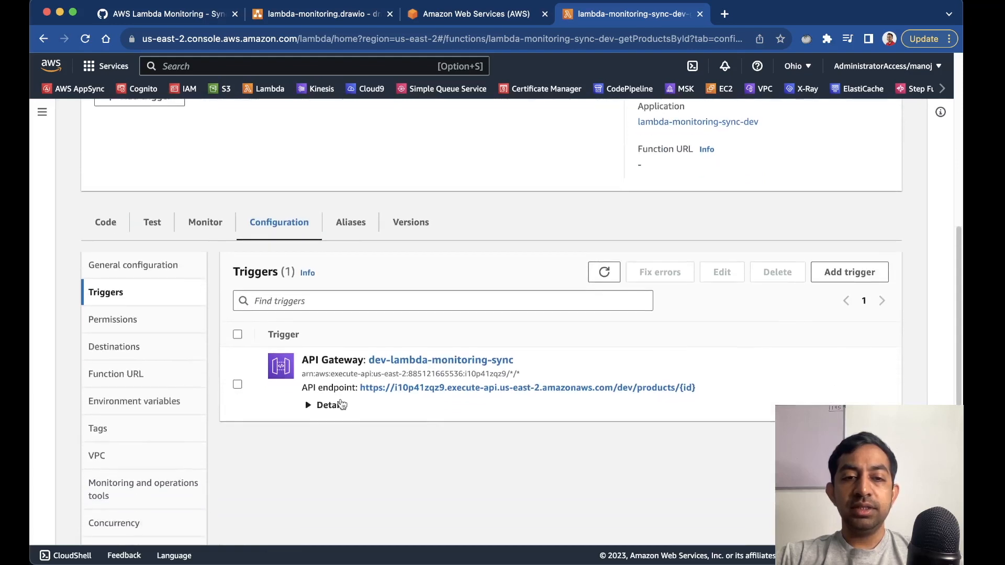
{"action": "right_click", "coordinate": [407, 388]}
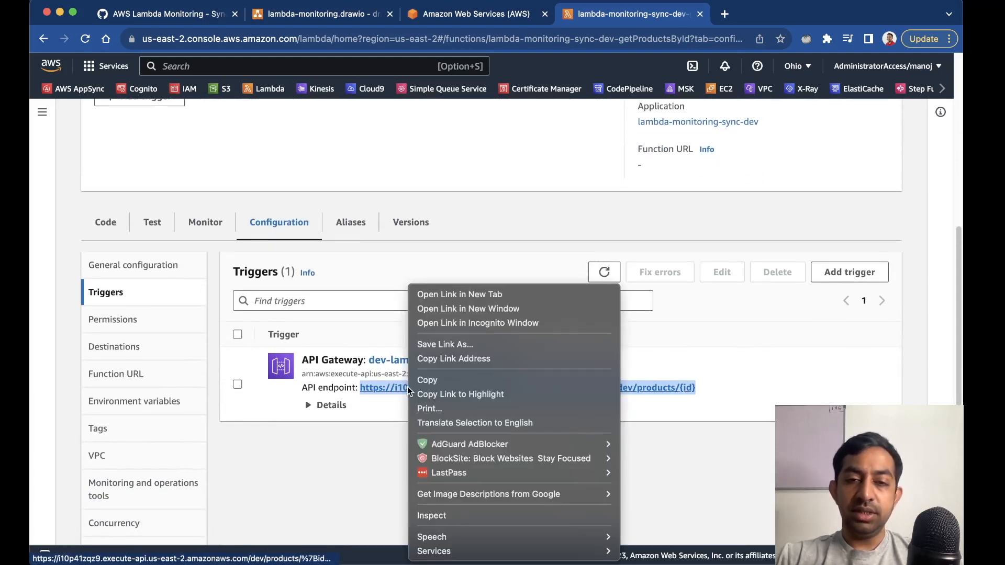
{"action": "left_click", "coordinate": [423, 381]}
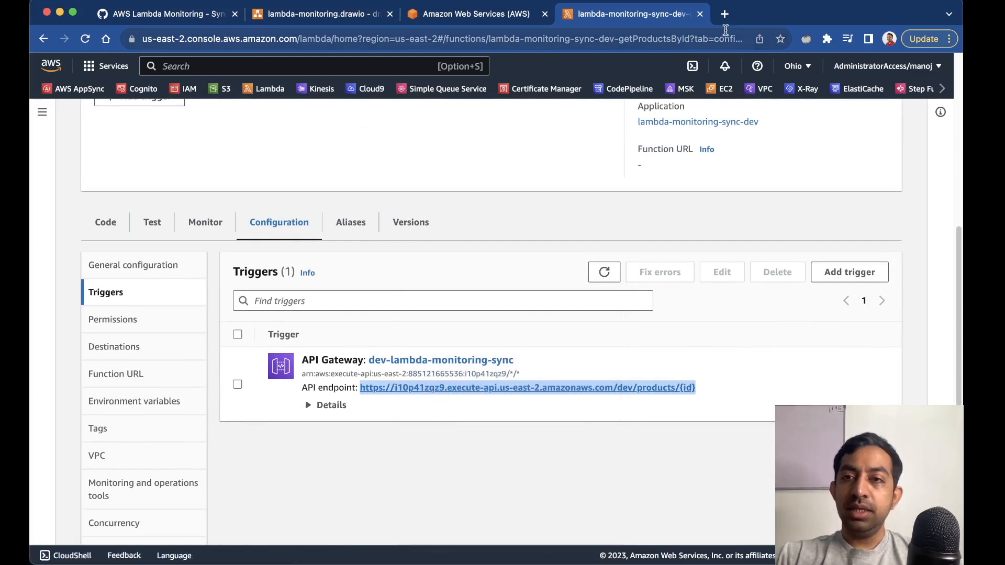
Load the copied API endpoint URL in a new browser tab with the {id} placeholder still in place.
{"action": "left_click", "coordinate": [724, 14]}
{"action": "key", "text": "super+v"}
{"action": "key", "text": "Escape"}
{"action": "key", "text": "super+v"}
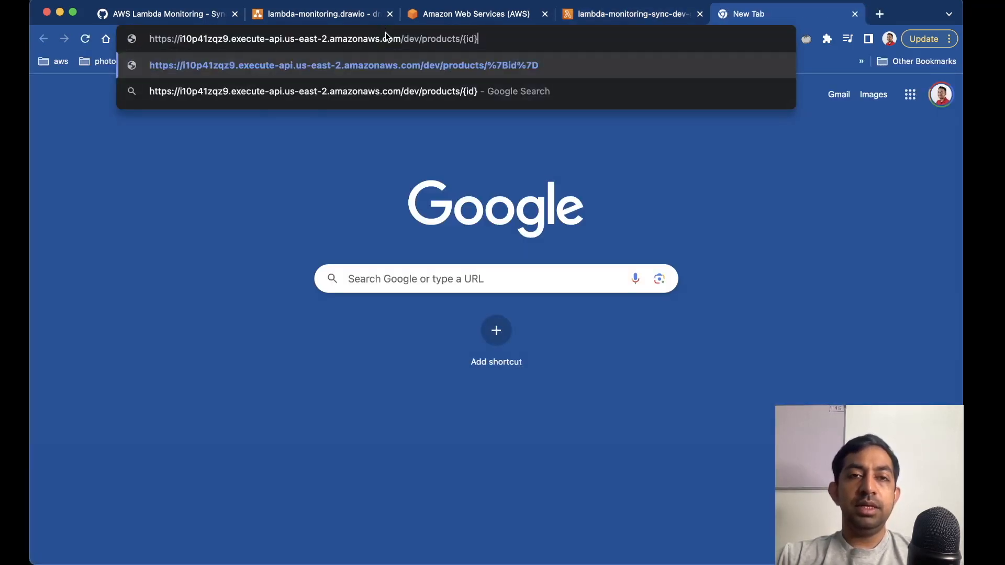
{"action": "key", "text": "Return"}
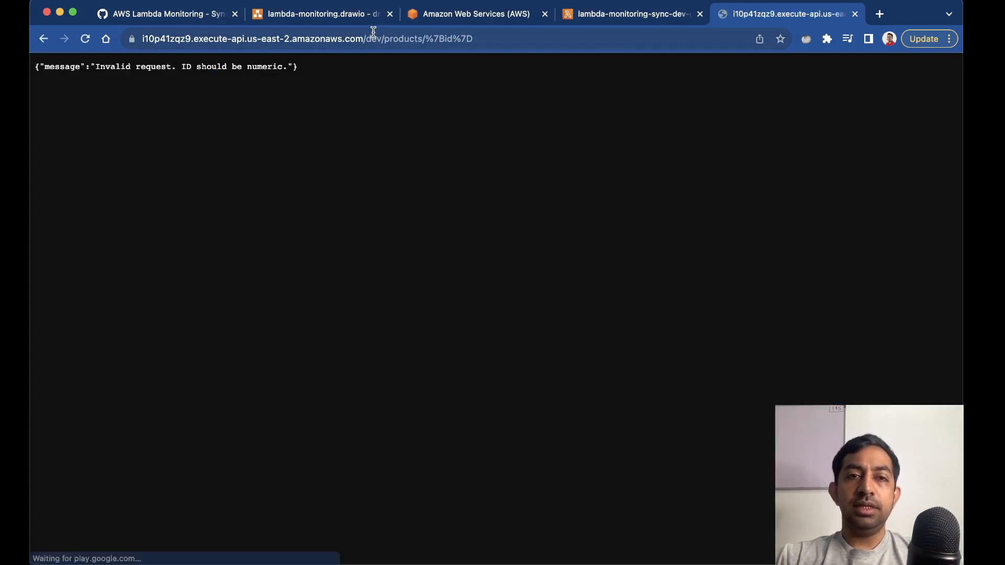
Request the endpoint with product id 1 in place of {id}, and enlarge the page text to read the response.
{"action": "left_click", "coordinate": [373, 31]}
{"action": "key", "text": "super+v"}
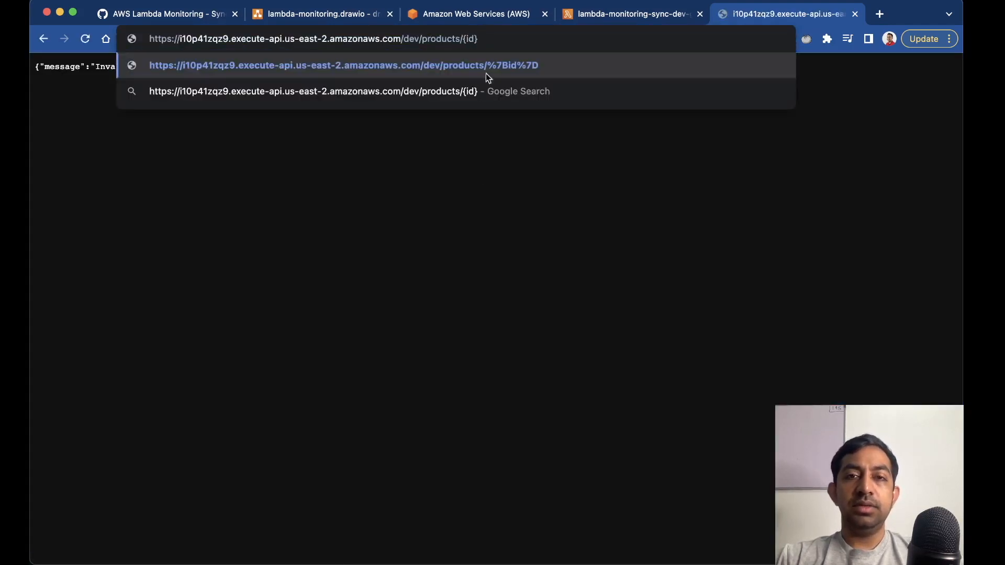
{"action": "key", "text": "BackSpace"}
{"action": "key", "text": "BackSpace"}
{"action": "key", "text": "BackSpace"}
{"action": "key", "text": "BackSpace"}
{"action": "type", "text": "1"}
{"action": "key", "text": "Return"}
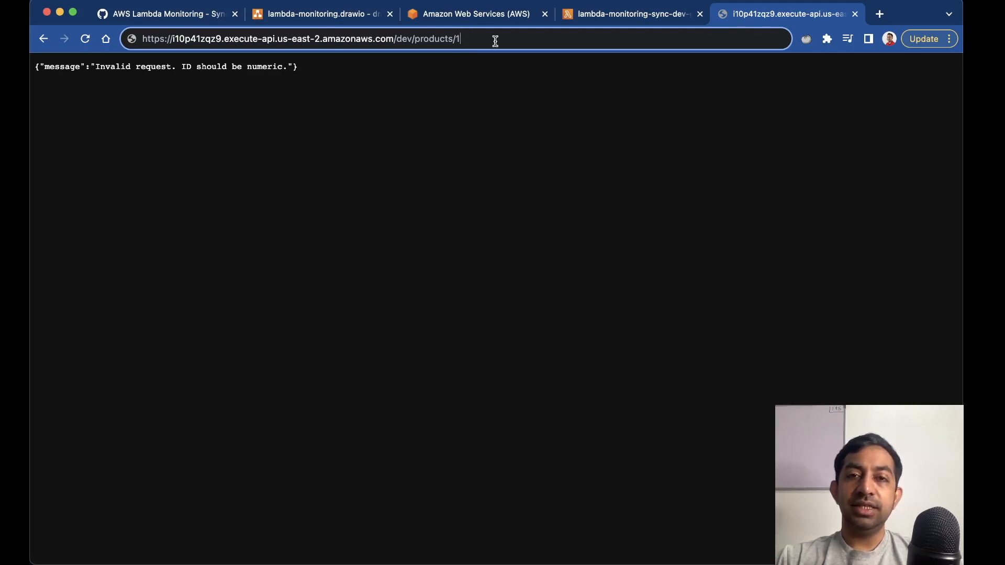
{"action": "key", "text": "Return"}
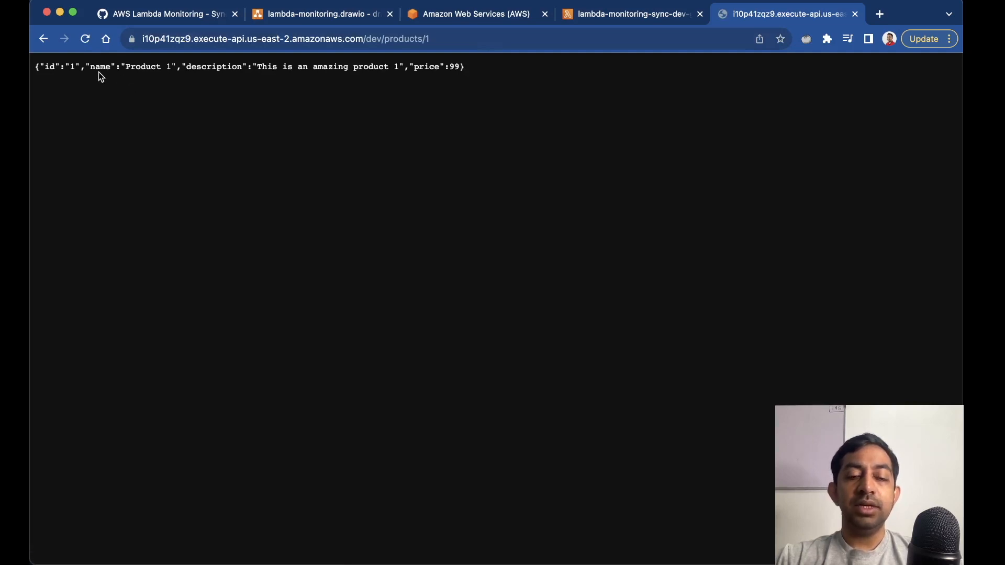
{"action": "key", "text": "super+equal"}
{"action": "key", "text": "super+equal"}
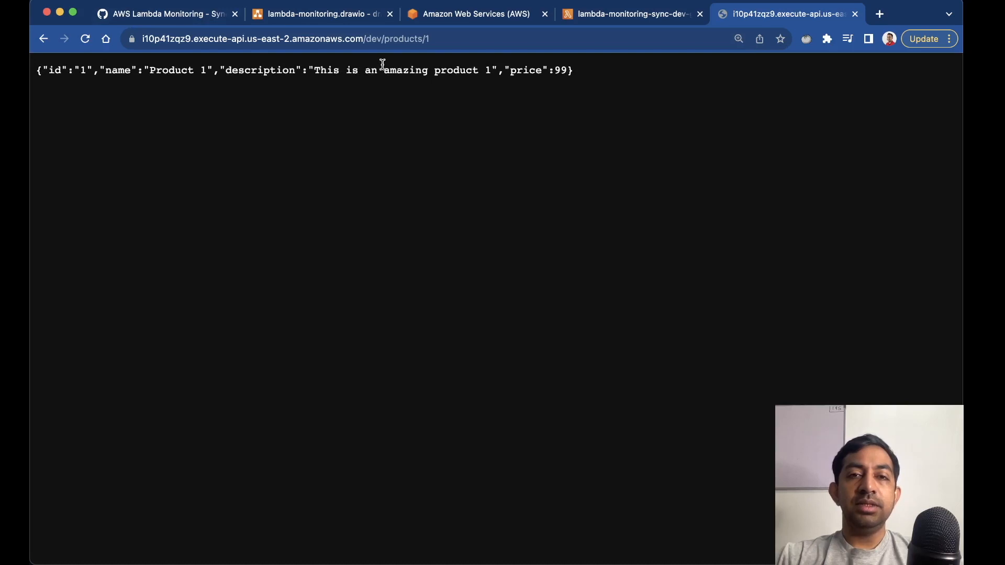
Change the product id in the endpoint URL to 2 and load the response.
{"action": "left_click", "coordinate": [473, 48]}
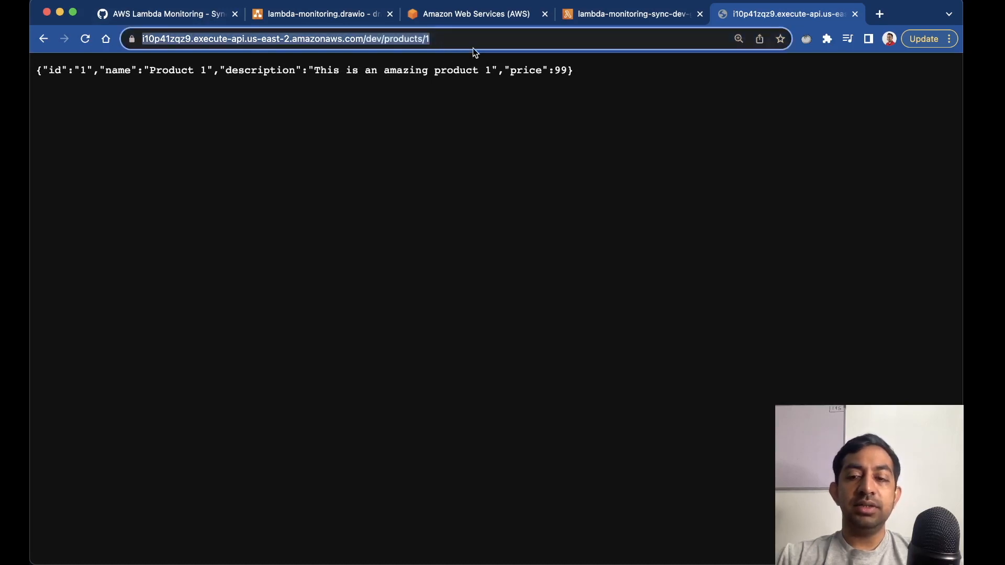
{"action": "left_click", "coordinate": [473, 48]}
{"action": "key", "text": "BackSpace"}
{"action": "type", "text": "2"}
{"action": "key", "text": "Return"}
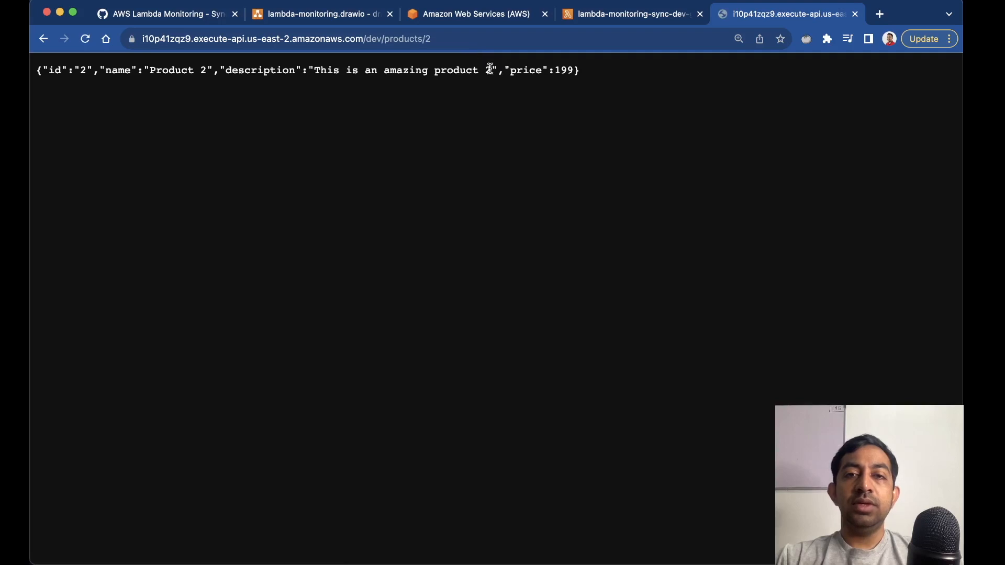
Request product 3 by replacing the id at the end of the endpoint URL.
{"action": "left_click", "coordinate": [454, 35]}
{"action": "double_click", "coordinate": [454, 35]}
{"action": "type", "text": "3"}
{"action": "key", "text": "Return"}
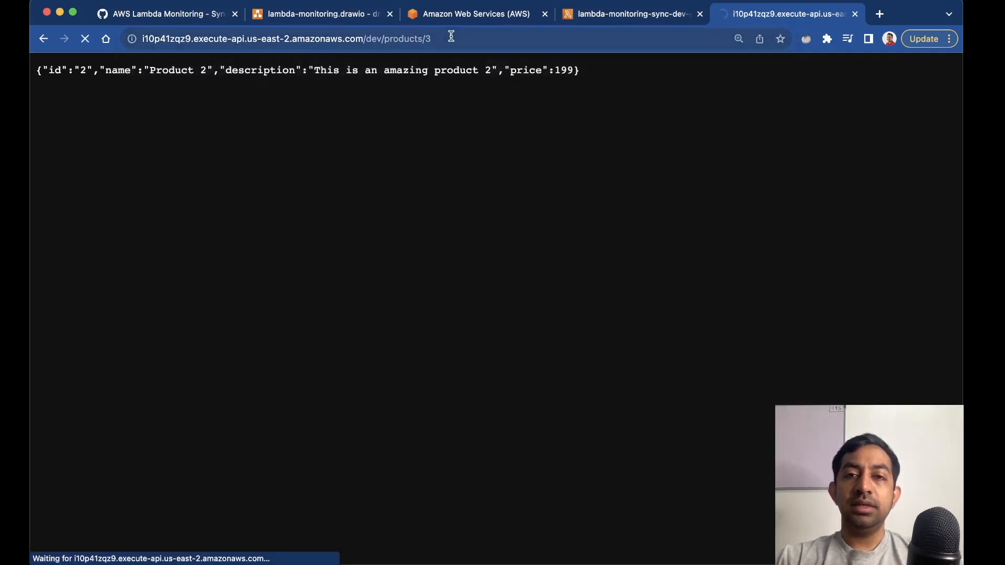
Test the endpoint with the nonexistent product id 6 and highlight the message text in the response.
{"action": "left_click", "coordinate": [440, 39]}
{"action": "key", "text": "Right"}
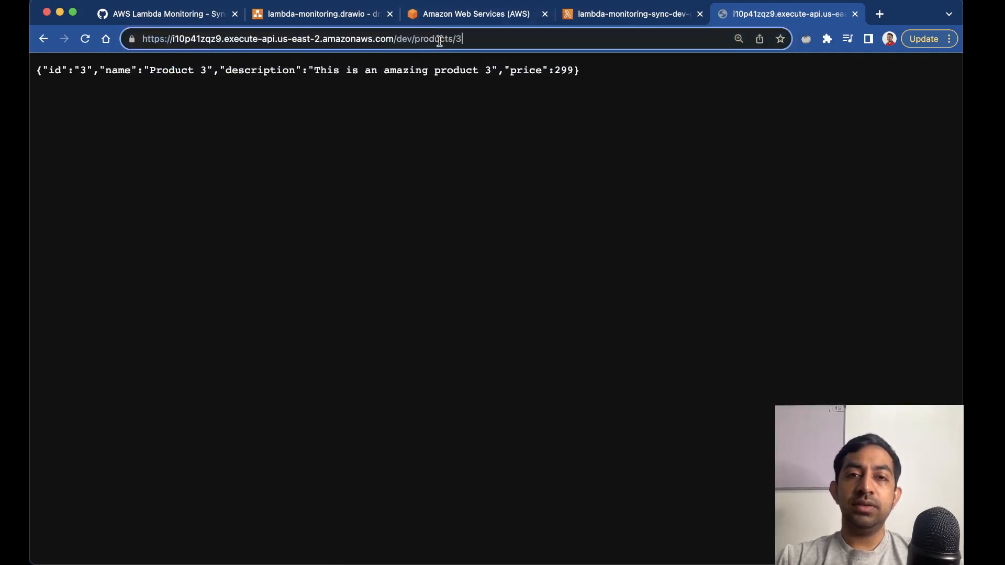
{"action": "key", "text": "BackSpace"}
{"action": "type", "text": "6"}
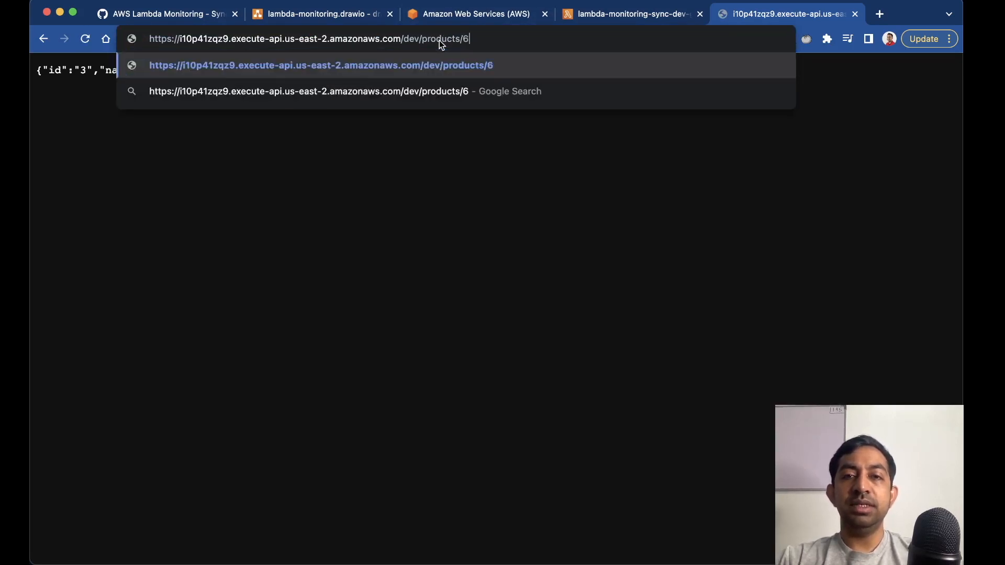
{"action": "key", "text": "Return"}
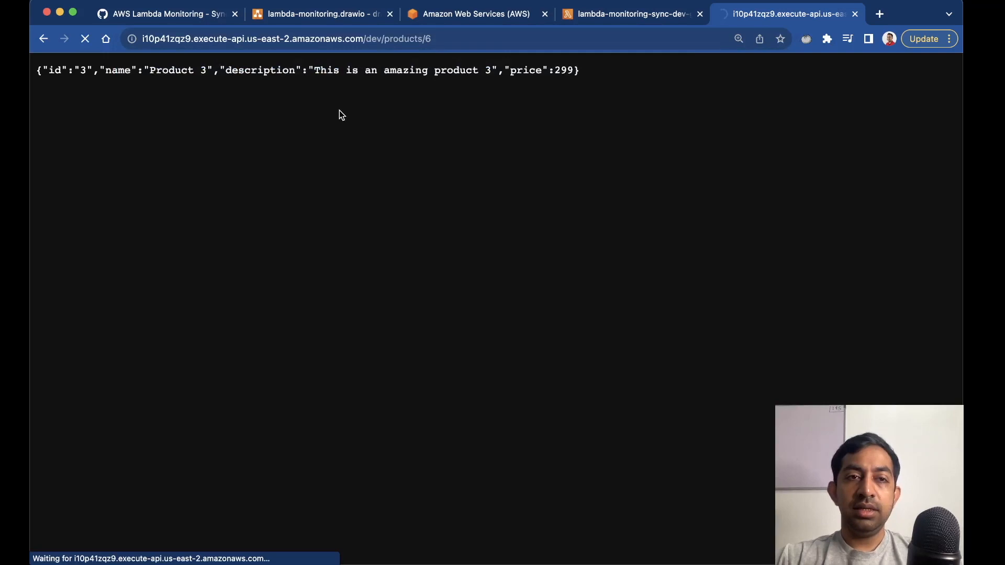
{"action": "left_click_drag", "start_coordinate": [110, 69], "coordinate": [220, 70]}
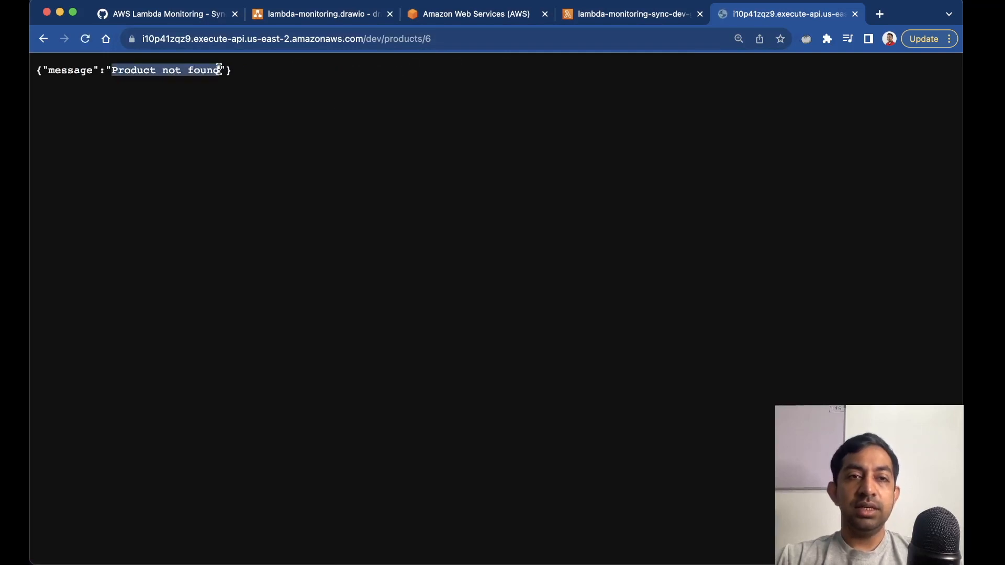
Test the endpoint with the non-numeric id abc and highlight the start of the returned message.
{"action": "left_click", "coordinate": [478, 37]}
{"action": "left_click", "coordinate": [478, 38]}
{"action": "key", "text": "BackSpace"}
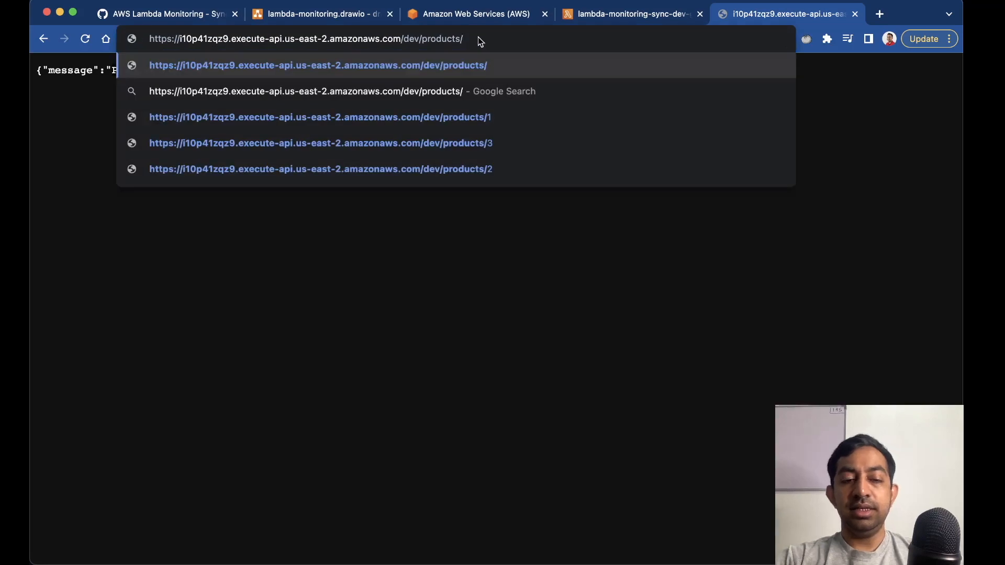
{"action": "type", "text": "abc"}
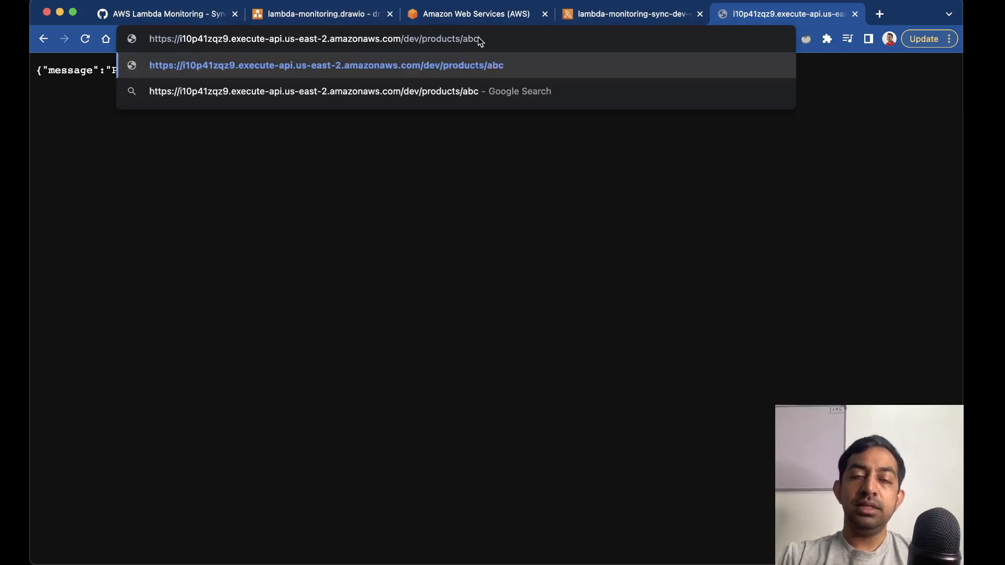
{"action": "key", "text": "Return"}
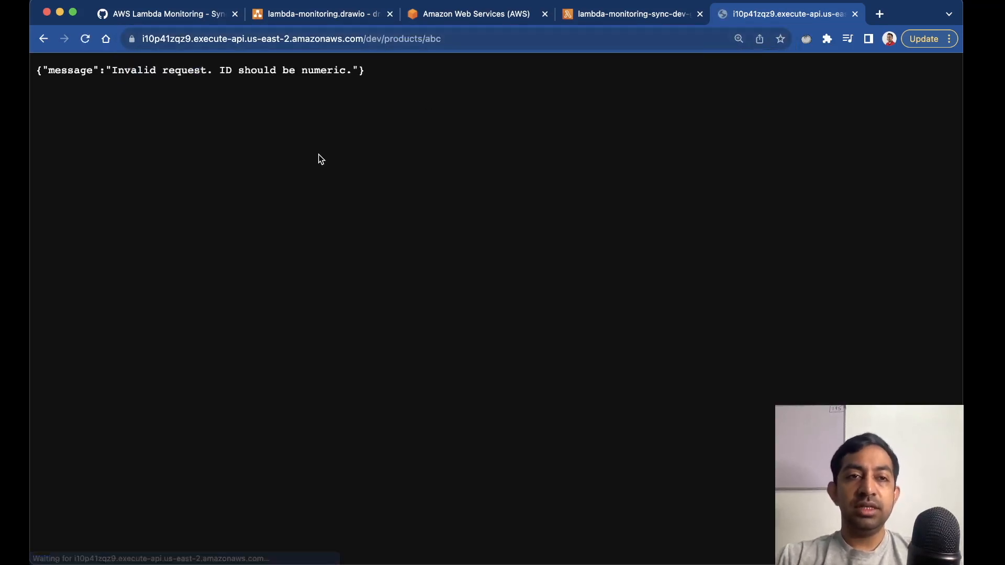
{"action": "left_click_drag", "start_coordinate": [114, 71], "coordinate": [200, 71]}
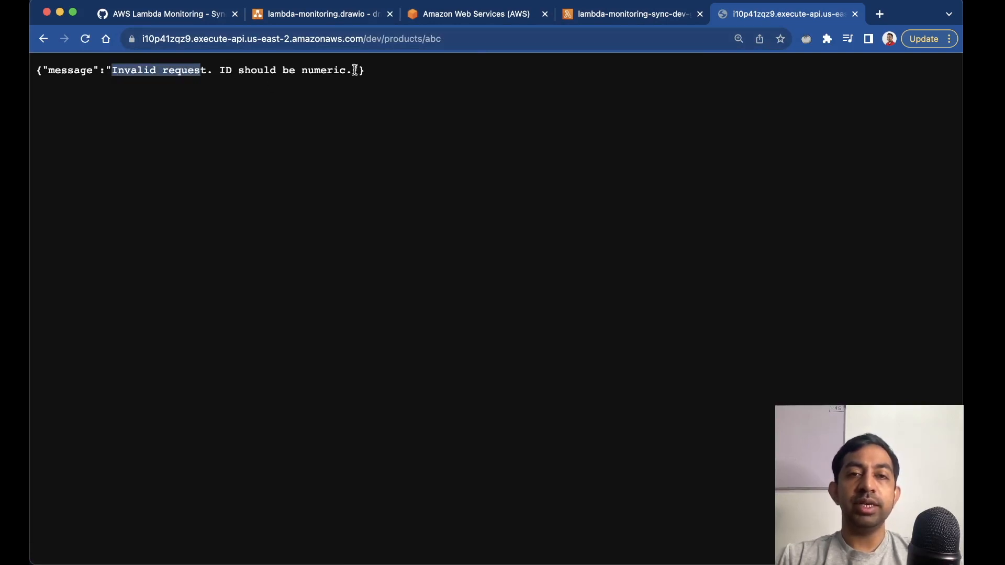
Return to the AWS console, search for lambda and open the Lambda service's functions list.
{"action": "left_click", "coordinate": [617, 17]}
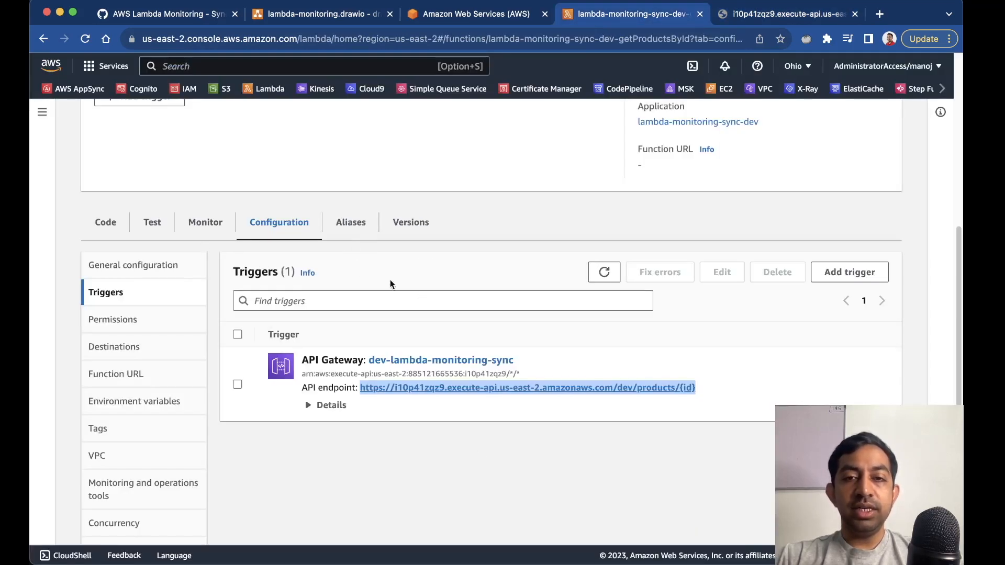
{"action": "scroll", "coordinate": [237, 190], "scroll_direction": "up", "scroll_amount": 6}
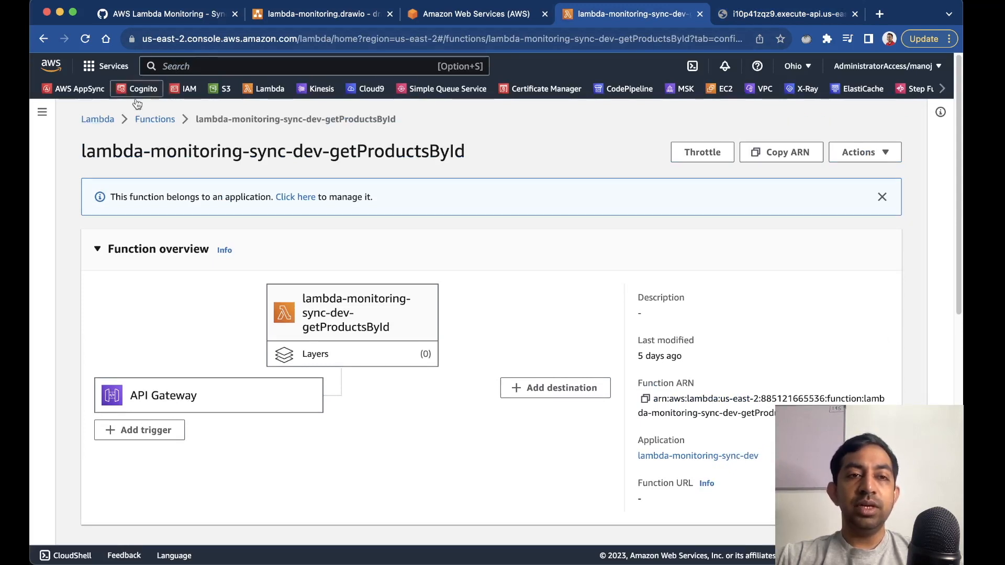
{"action": "left_click", "coordinate": [210, 66]}
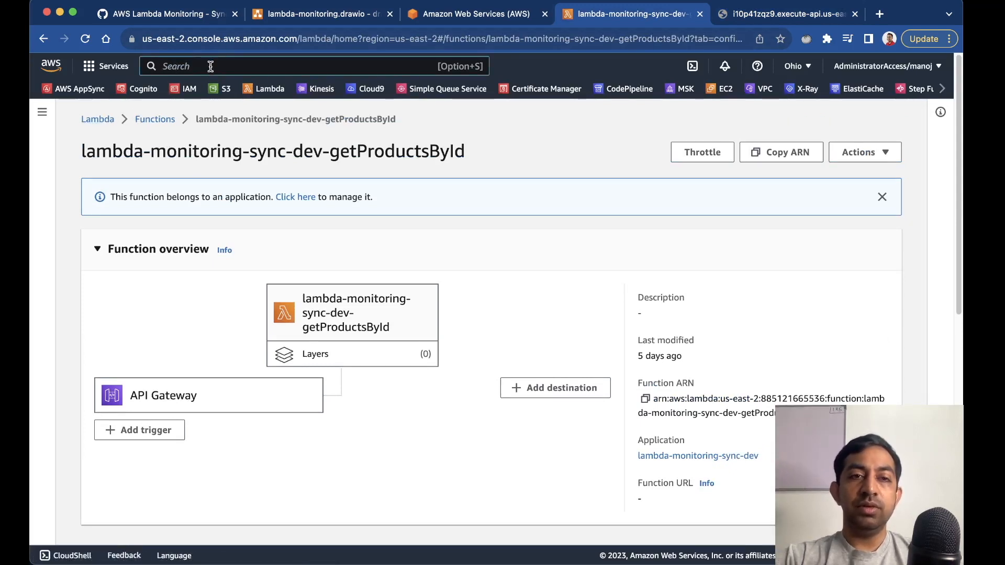
{"action": "type", "text": "lambda"}
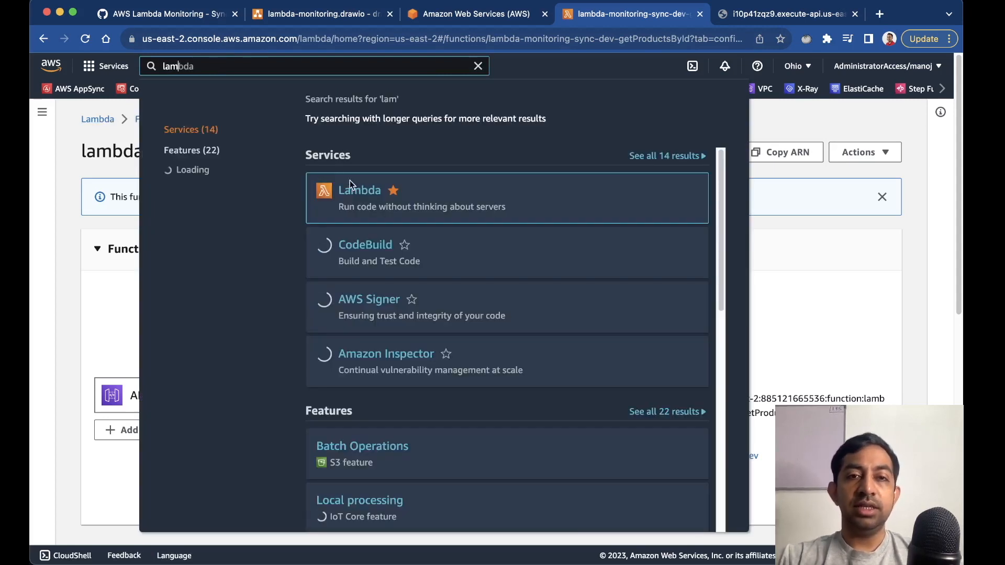
{"action": "left_click", "coordinate": [366, 191]}
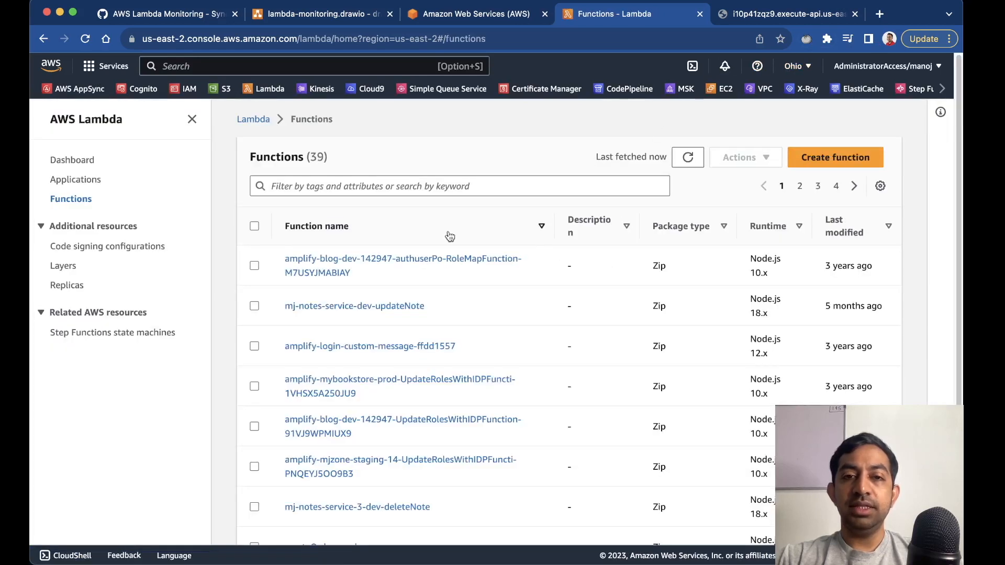
Sort the functions by last modified in descending order and open lambda-monitoring-sync-dev-getProductsById.
{"action": "left_click", "coordinate": [843, 233]}
{"action": "left_click", "coordinate": [848, 233]}
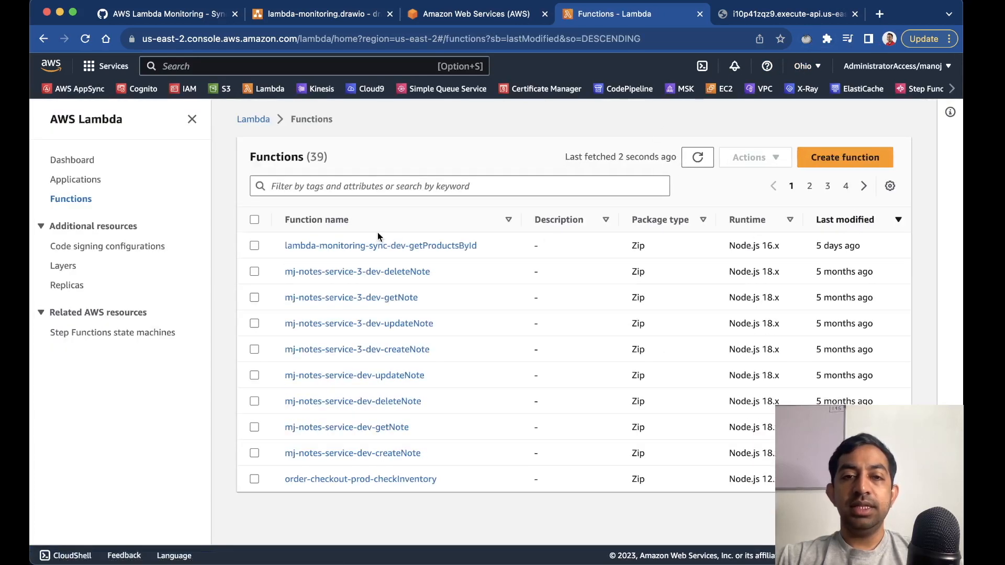
{"action": "left_click", "coordinate": [355, 250]}
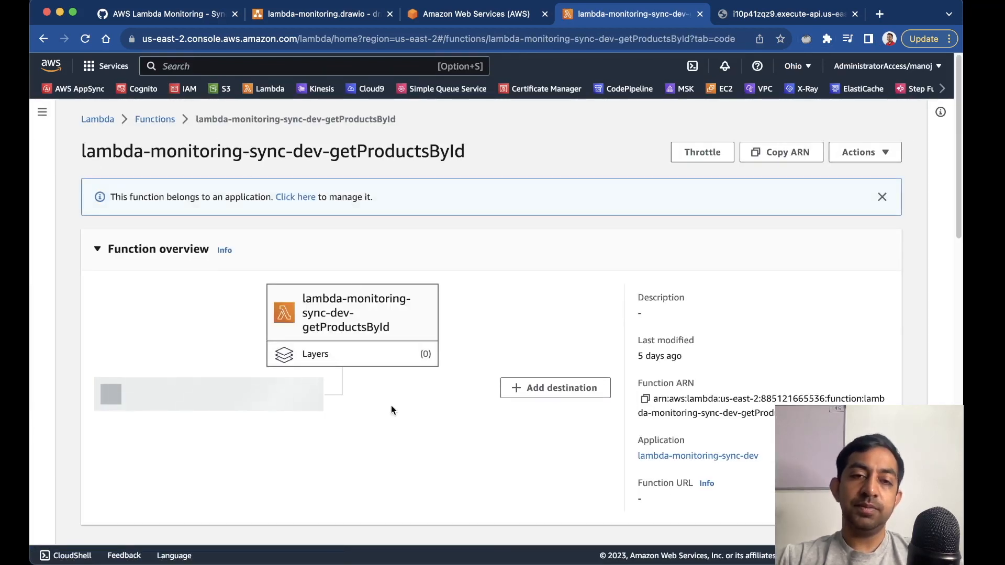
Open the function's monitoring metrics and view its CloudWatch charts.
{"action": "scroll", "coordinate": [391, 408], "scroll_direction": "down", "scroll_amount": 7}
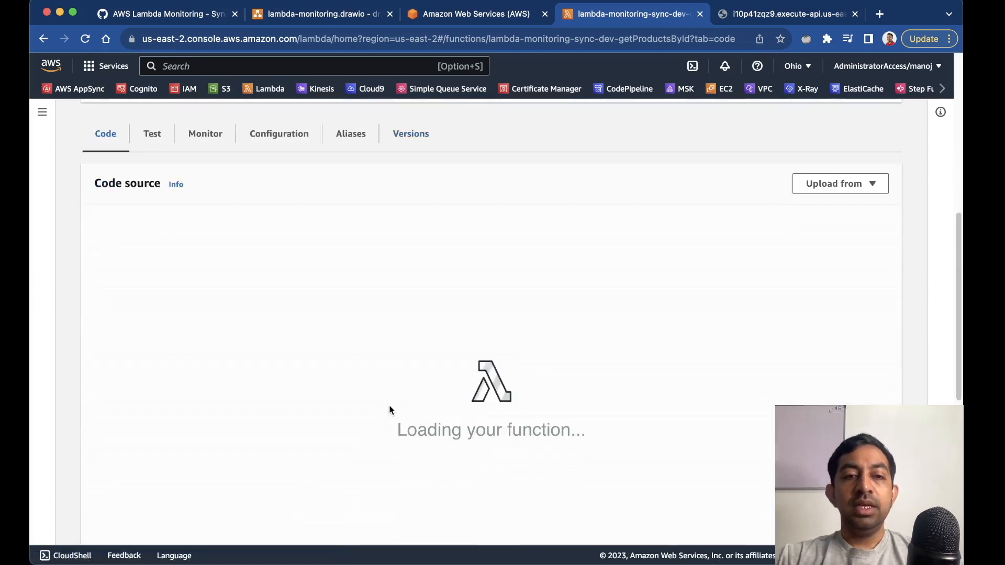
{"action": "scroll", "coordinate": [293, 309], "scroll_direction": "up", "scroll_amount": 1}
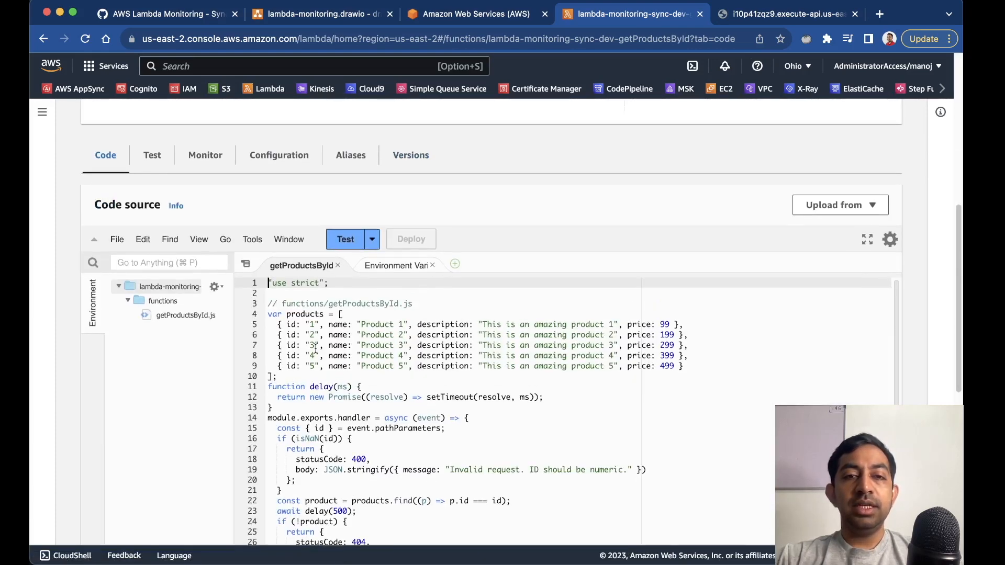
{"action": "left_click", "coordinate": [204, 162]}
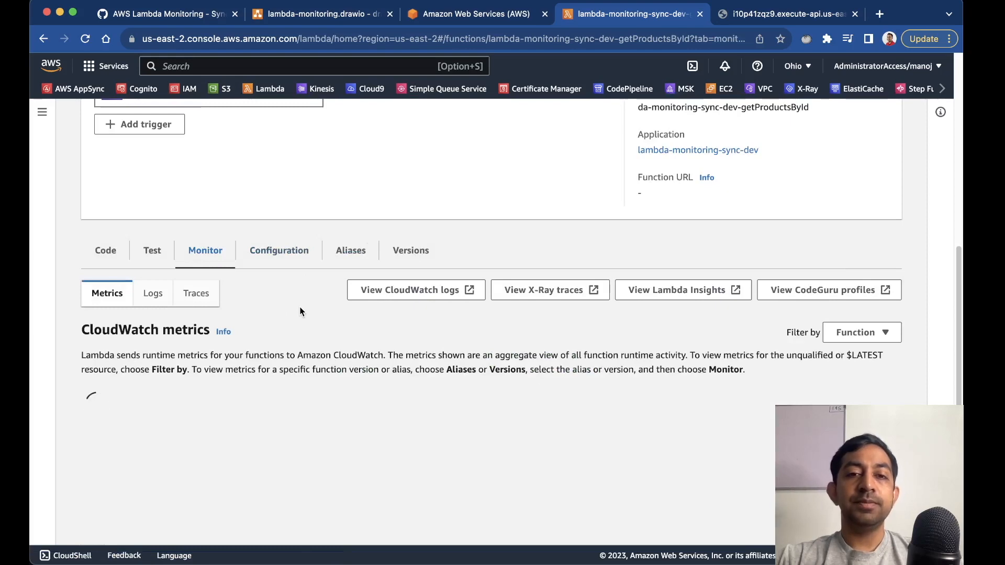
{"action": "scroll", "coordinate": [299, 312], "scroll_direction": "down", "scroll_amount": 2}
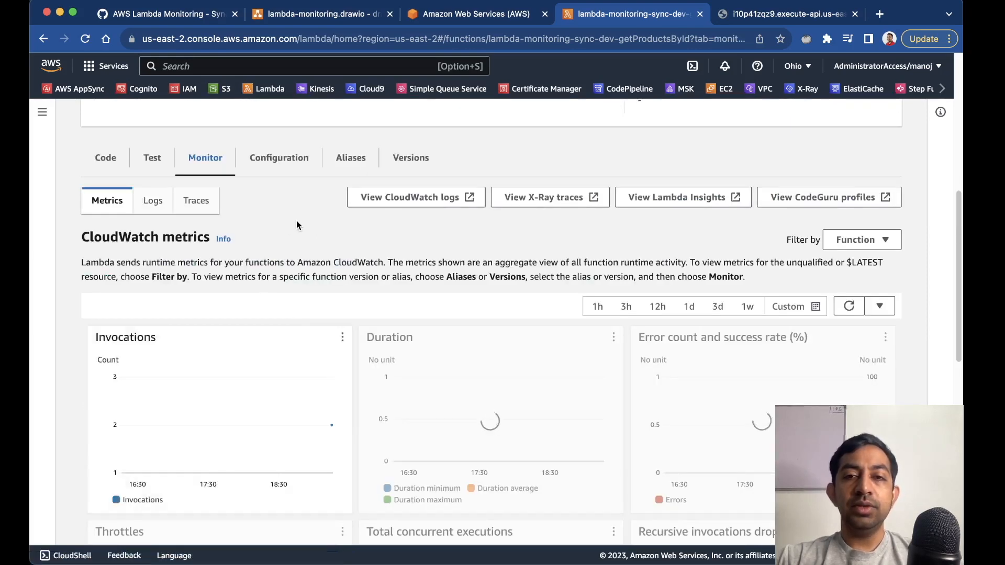
{"action": "scroll", "coordinate": [296, 225], "scroll_direction": "down", "scroll_amount": 3}
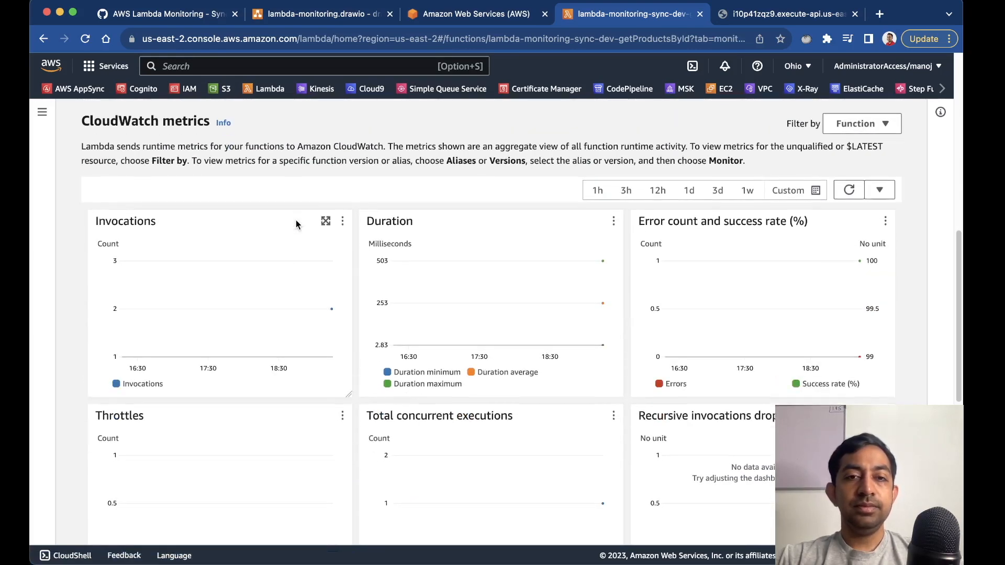
{"action": "scroll", "coordinate": [296, 225], "scroll_direction": "down", "scroll_amount": 1}
Draw arrows on the Invocations, Duration, Error count and success rate, Throttles and Total concurrent executions charts, and erase them.
{"action": "key", "text": "ctrl+alt+super+a"}
{"action": "mouse_move", "coordinate": [138, 157]}
{"action": "left_mouse_down"}
{"action": "mouse_move", "coordinate": [190, 213]}
{"action": "mouse_move", "coordinate": [178, 212]}
{"action": "mouse_move", "coordinate": [208, 202]}
{"action": "left_mouse_up"}
{"action": "mouse_move", "coordinate": [483, 164]}
{"action": "left_mouse_down"}
{"action": "mouse_move", "coordinate": [441, 208]}
{"action": "mouse_move", "coordinate": [476, 215]}
{"action": "left_mouse_up"}
{"action": "mouse_move", "coordinate": [855, 180]}
{"action": "left_mouse_down"}
{"action": "mouse_move", "coordinate": [806, 216]}
{"action": "mouse_move", "coordinate": [831, 221]}
{"action": "left_mouse_up"}
{"action": "left_click_drag", "start_coordinate": [336, 374], "coordinate": [279, 407]}
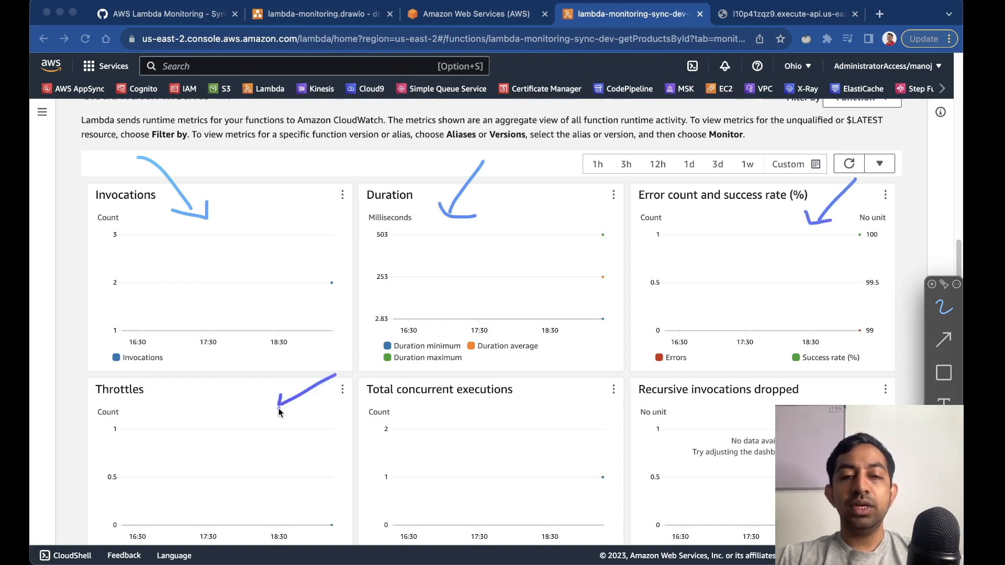
{"action": "mouse_move", "coordinate": [612, 381]}
{"action": "left_mouse_down"}
{"action": "mouse_move", "coordinate": [551, 413]}
{"action": "mouse_move", "coordinate": [578, 411]}
{"action": "left_mouse_up"}
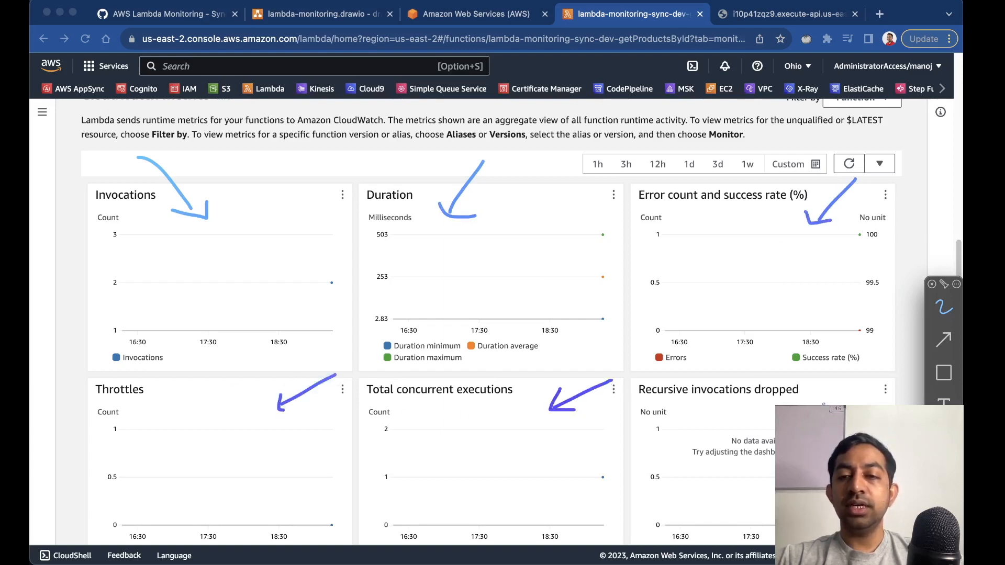
{"action": "key", "text": "Escape"}
{"action": "key", "text": "ctrl+a"}
{"action": "key", "text": "BackSpace"}
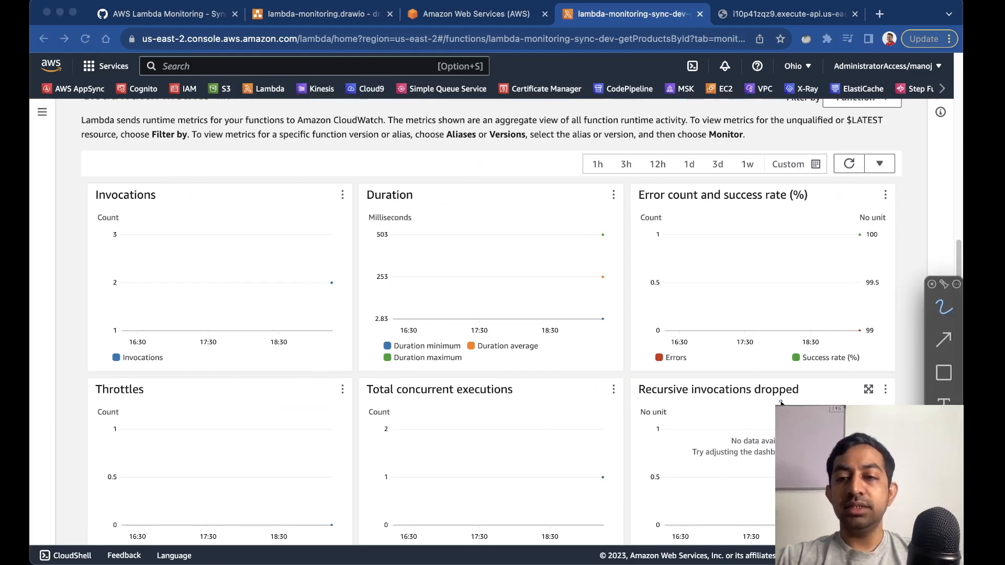
Leave the annotation mode and look over the recursive invocation and async event metric charts.
{"action": "left_click", "coordinate": [893, 322]}
{"action": "scroll", "coordinate": [899, 324], "scroll_direction": "down", "scroll_amount": 5}
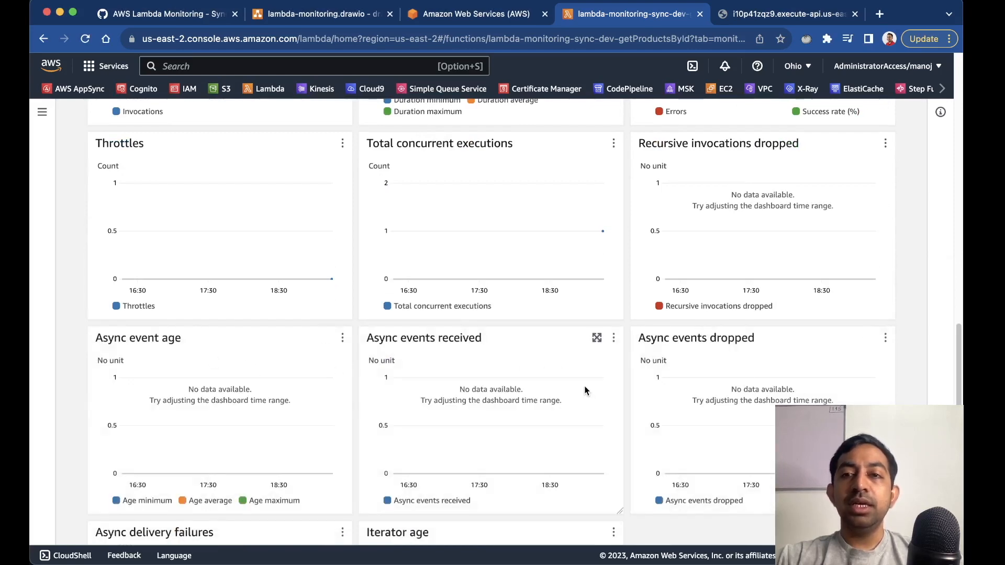
{"action": "scroll", "coordinate": [583, 386], "scroll_direction": "up", "scroll_amount": 5}
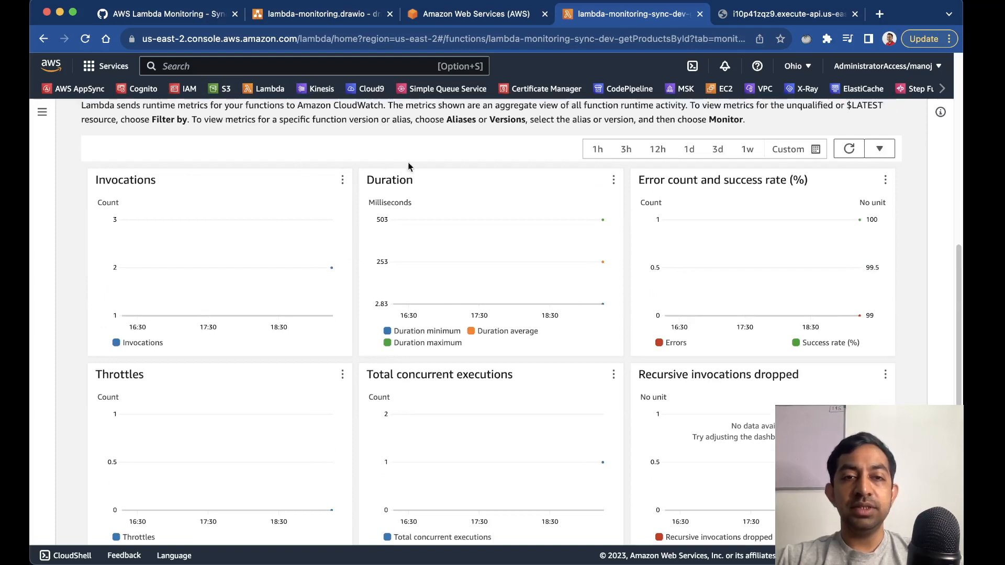
Draw arrows on the Duration, Error count and success rate, Throttles and Total concurrent executions charts, and erase them.
{"action": "key", "text": "ctrl+alt+a"}
{"action": "mouse_move", "coordinate": [456, 144]}
{"action": "left_mouse_down"}
{"action": "mouse_move", "coordinate": [487, 196]}
{"action": "mouse_move", "coordinate": [508, 205]}
{"action": "left_mouse_up"}
{"action": "left_click_drag", "start_coordinate": [861, 180], "coordinate": [826, 207]}
{"action": "left_click_drag", "start_coordinate": [268, 348], "coordinate": [232, 408]}
{"action": "mouse_move", "coordinate": [570, 368]}
{"action": "left_mouse_down"}
{"action": "mouse_move", "coordinate": [547, 408]}
{"action": "mouse_move", "coordinate": [554, 414]}
{"action": "left_mouse_up"}
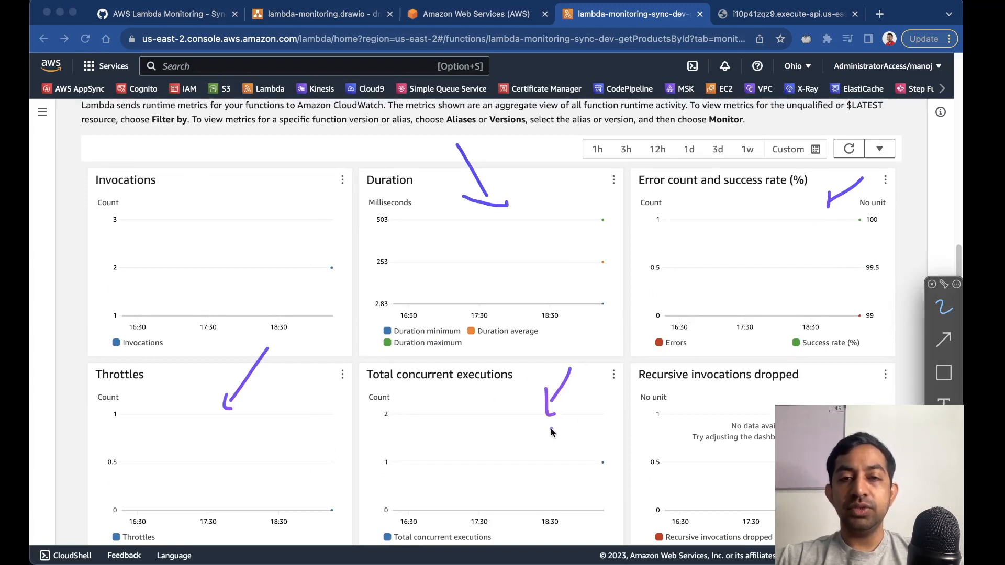
{"action": "key", "text": "BackSpace"}
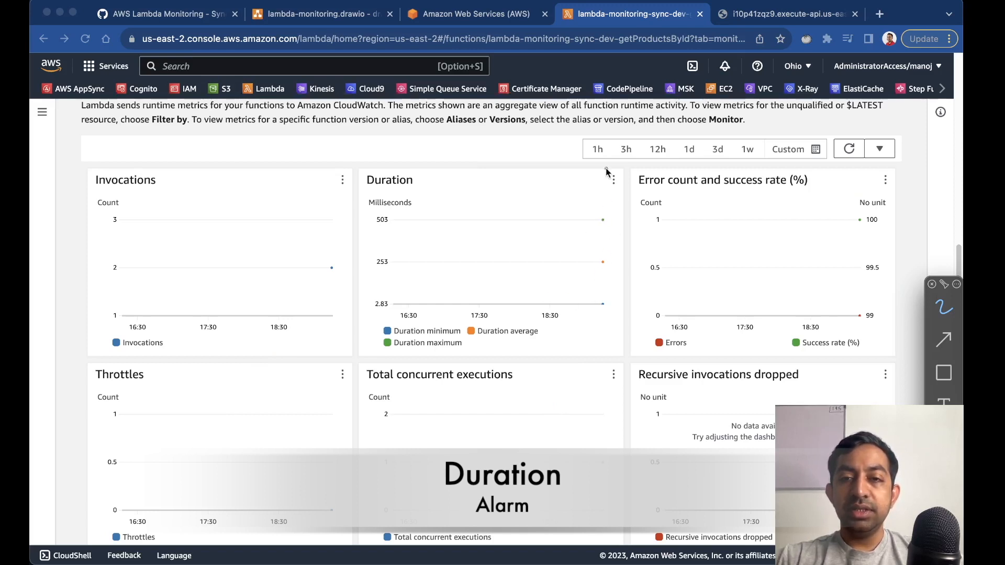
Enlarge the Duration chart, set its time range to 1h and inspect the latest data points.
{"action": "left_click", "coordinate": [595, 179]}
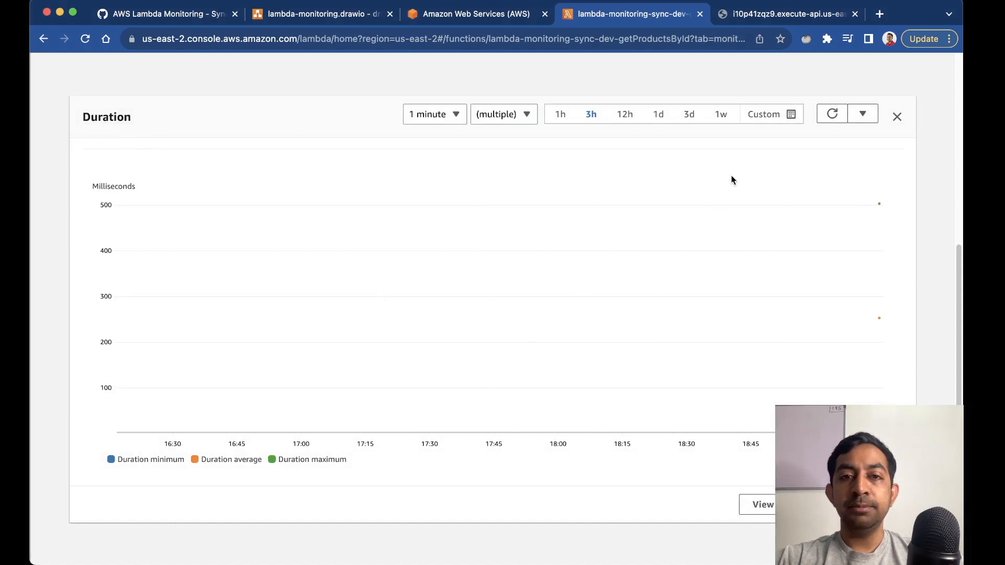
{"action": "left_click", "coordinate": [560, 117]}
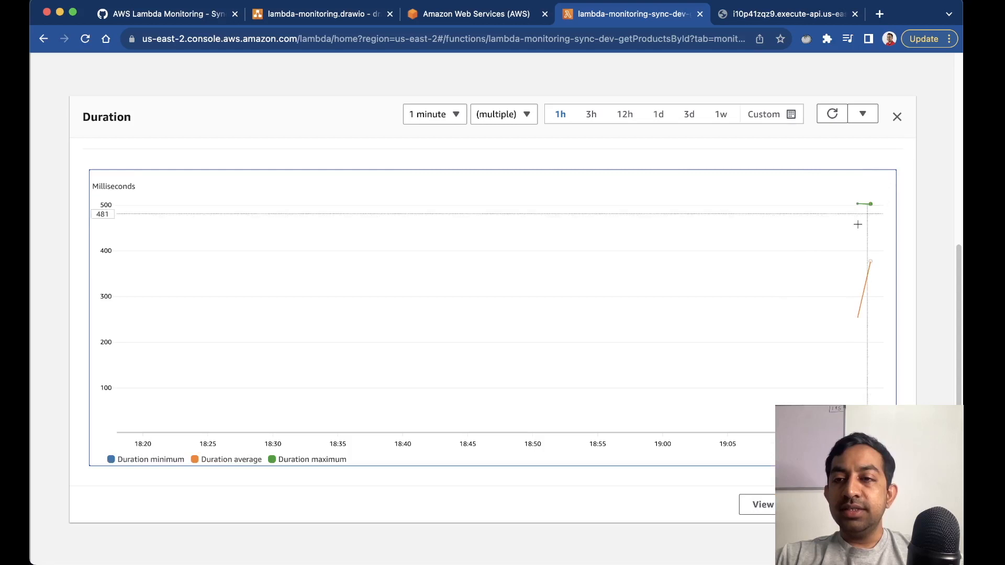
{"action": "mouse_move", "coordinate": [871, 209]}
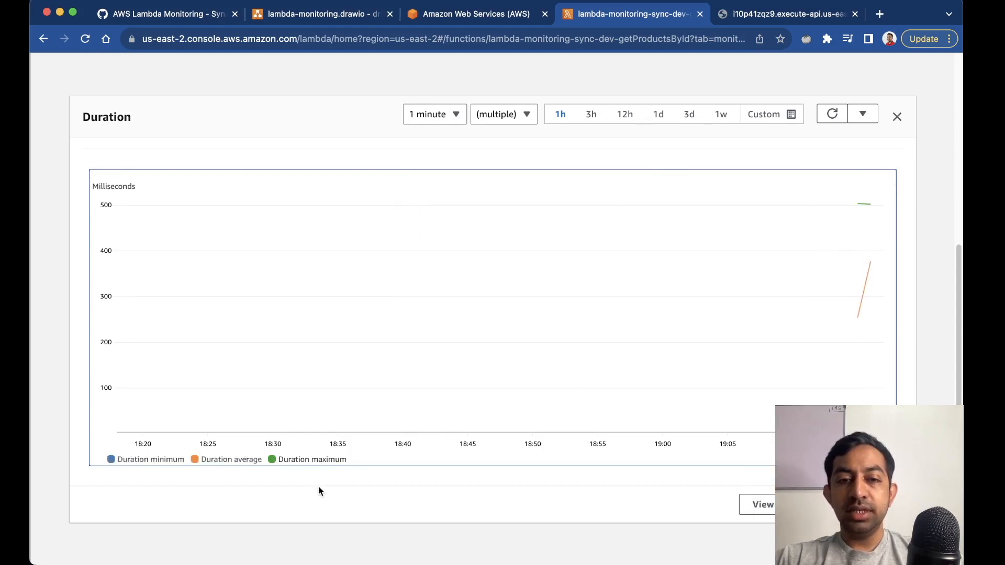
Mark the Duration chart's legend entries, circle the average and maximum lines, draw an arrow along the 500 level, and clear the drawings.
{"action": "key", "text": "ctrl+a"}
{"action": "left_click_drag", "start_coordinate": [303, 472], "coordinate": [323, 474]}
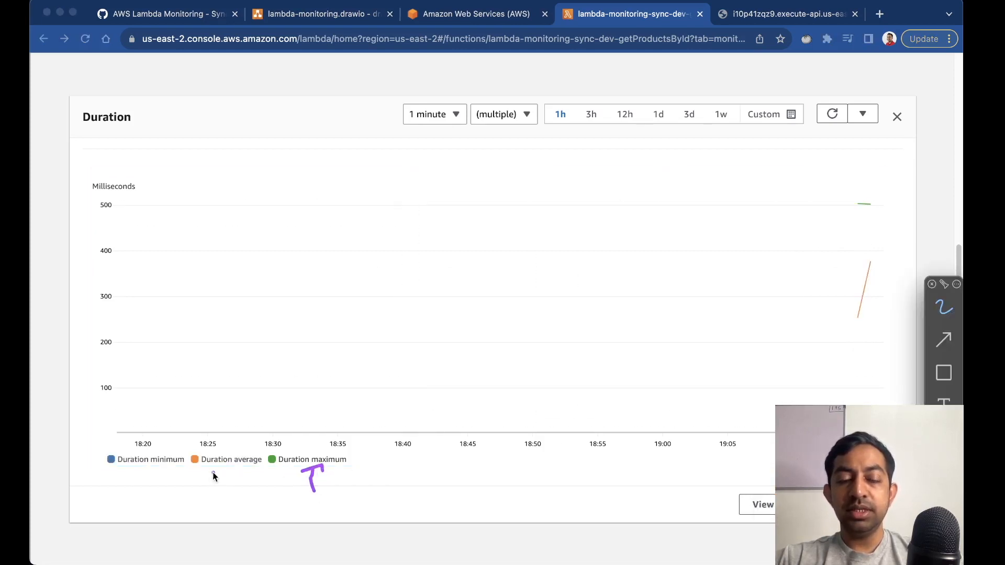
{"action": "left_click_drag", "start_coordinate": [202, 470], "coordinate": [251, 474]}
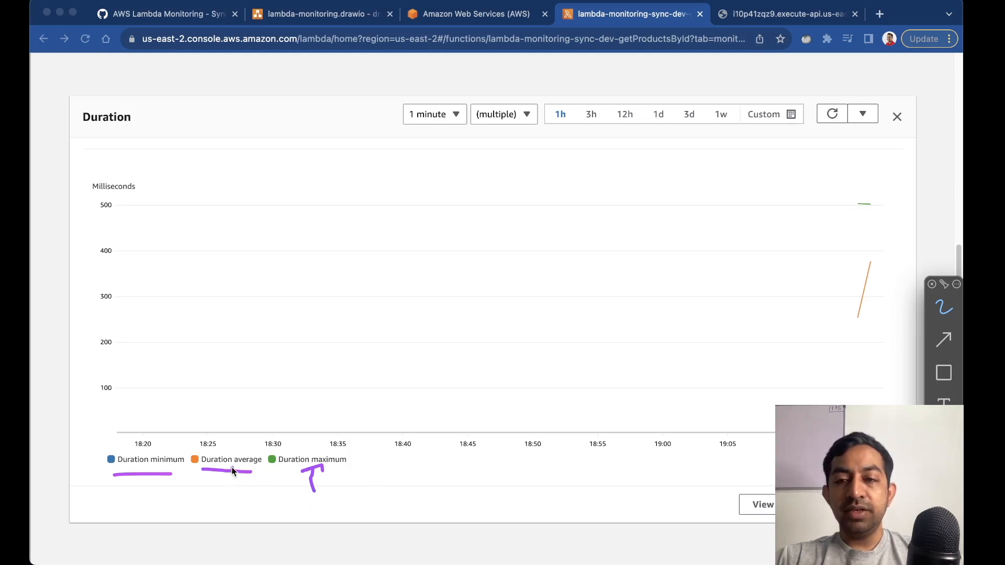
{"action": "mouse_move", "coordinate": [874, 253]}
{"action": "left_mouse_down"}
{"action": "mouse_move", "coordinate": [833, 330]}
{"action": "mouse_move", "coordinate": [887, 280]}
{"action": "left_mouse_up"}
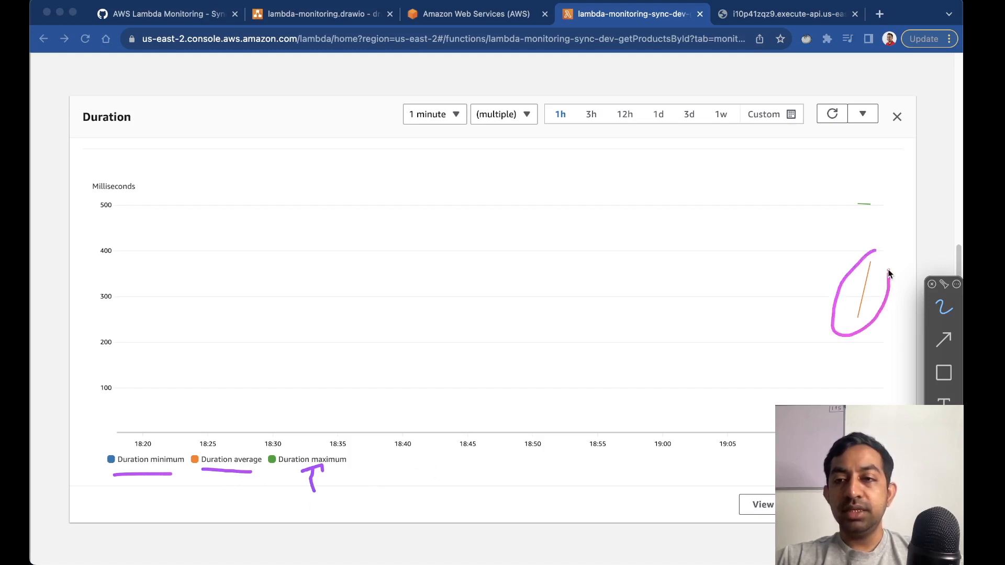
{"action": "left_click_drag", "start_coordinate": [862, 219], "coordinate": [868, 191]}
{"action": "mouse_move", "coordinate": [120, 202]}
{"action": "left_mouse_down"}
{"action": "mouse_move", "coordinate": [489, 219]}
{"action": "mouse_move", "coordinate": [747, 214]}
{"action": "left_mouse_up"}
{"action": "left_click_drag", "start_coordinate": [814, 204], "coordinate": [823, 208]}
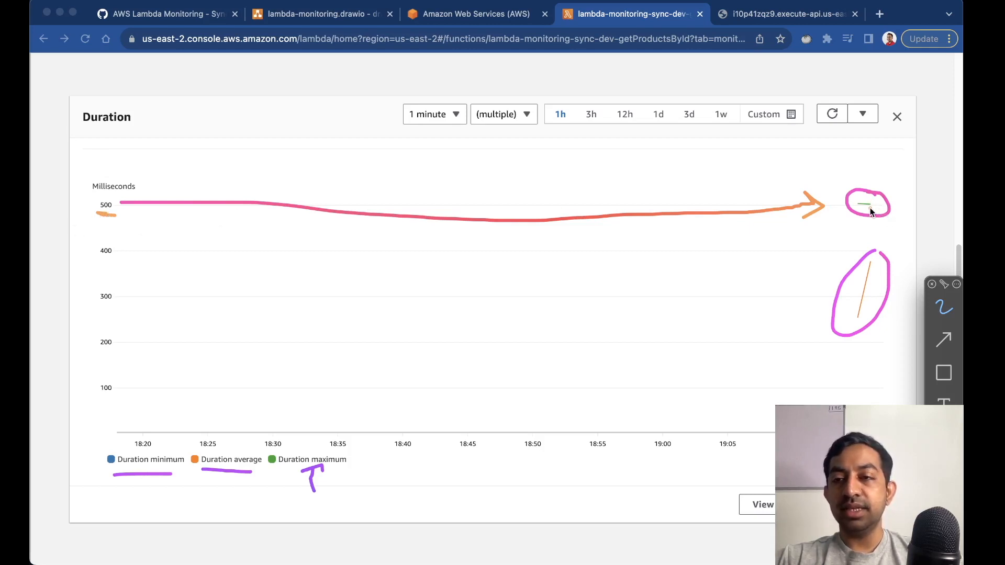
{"action": "key", "text": "Escape"}
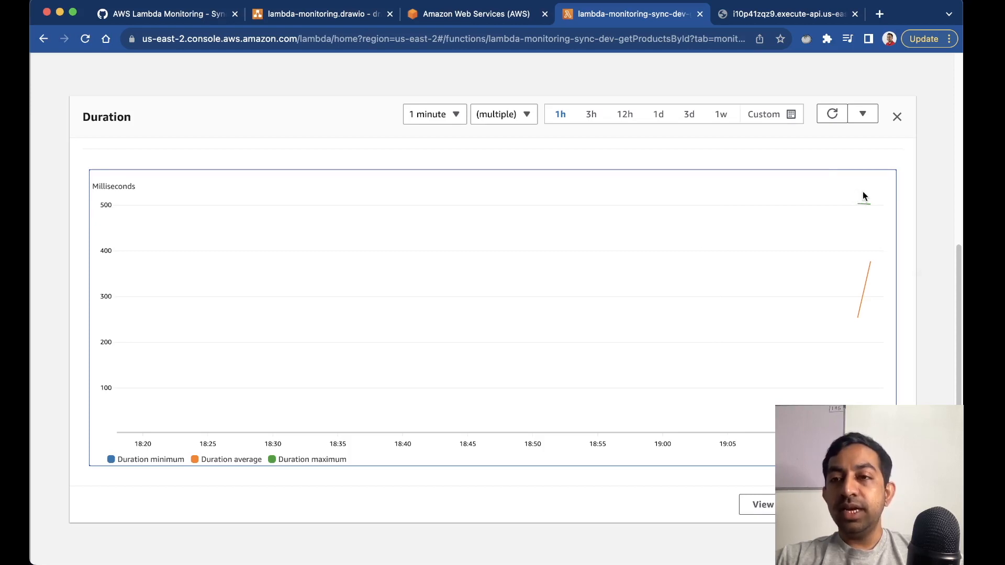
Circle the maximum duration line, write SLA and a boxed NFR on the chart, and clear the drawings.
{"action": "key", "text": "super+shift+a"}
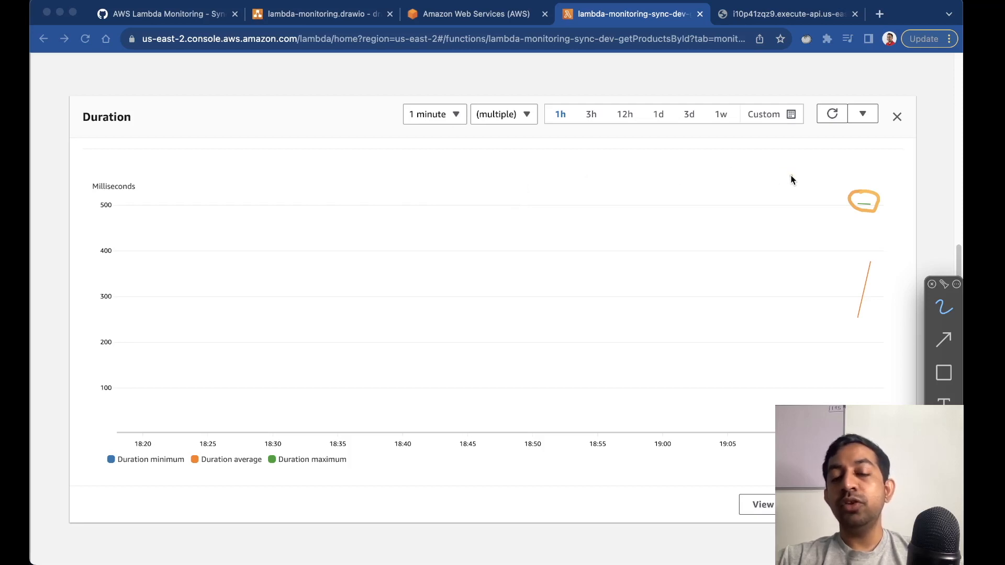
{"action": "mouse_move", "coordinate": [633, 171]}
{"action": "left_mouse_down"}
{"action": "mouse_move", "coordinate": [635, 186]}
{"action": "mouse_move", "coordinate": [677, 183]}
{"action": "mouse_move", "coordinate": [693, 168]}
{"action": "left_mouse_up"}
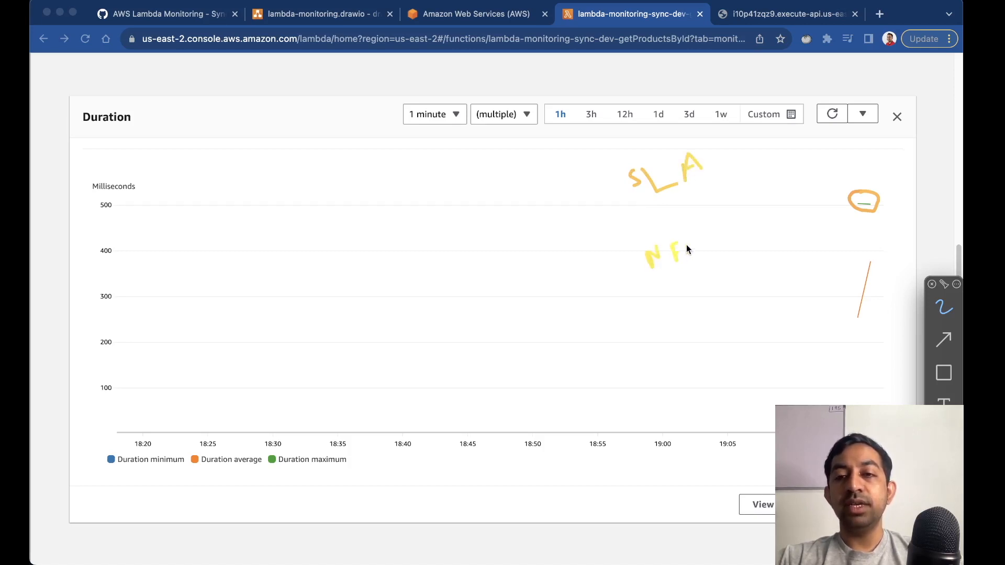
{"action": "mouse_move", "coordinate": [688, 255]}
{"action": "left_mouse_down"}
{"action": "mouse_move", "coordinate": [688, 243]}
{"action": "mouse_move", "coordinate": [655, 274]}
{"action": "mouse_move", "coordinate": [724, 285]}
{"action": "mouse_move", "coordinate": [635, 240]}
{"action": "left_mouse_up"}
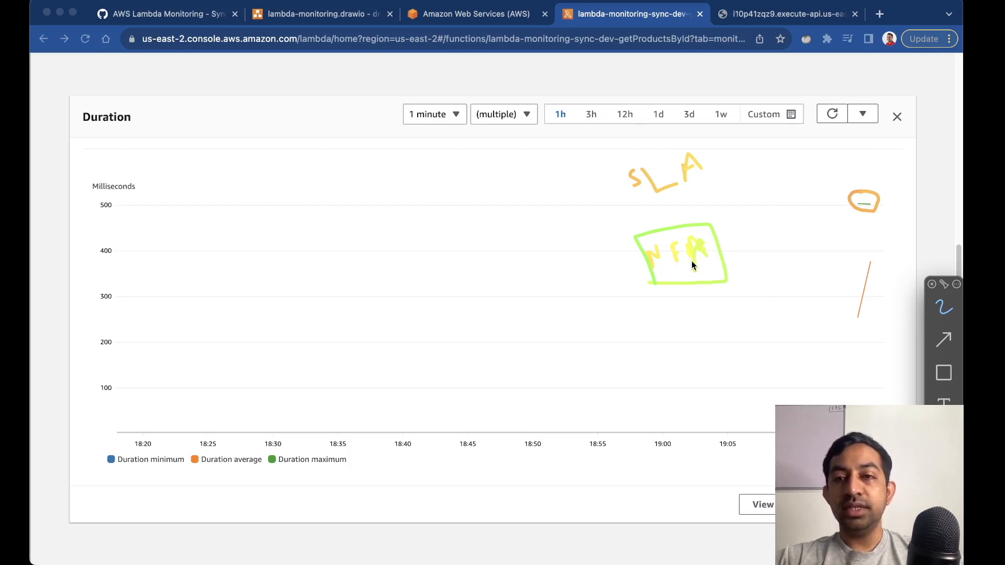
{"action": "key", "text": "Escape"}
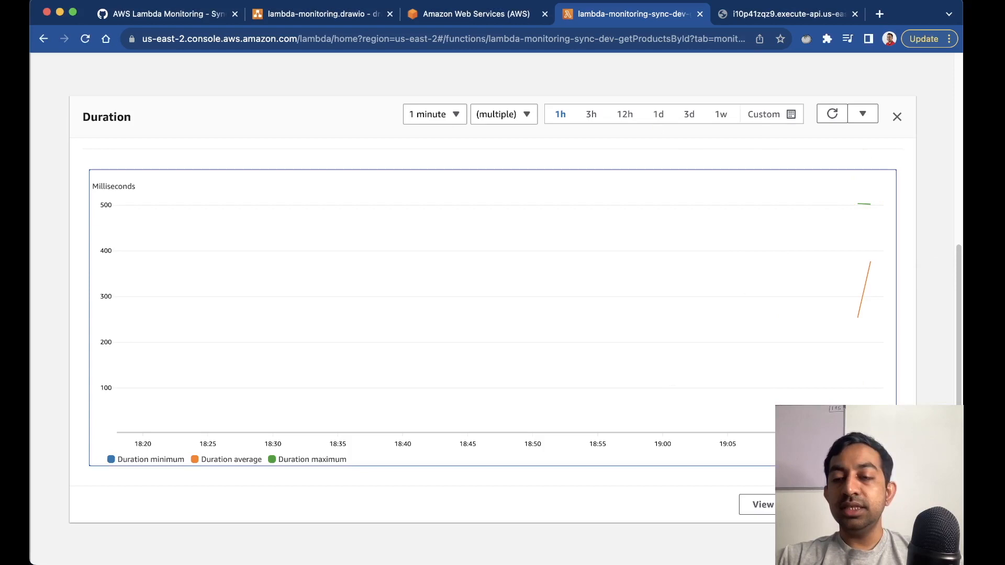
{"action": "key", "text": "super+shift+a"}
{"action": "key", "text": "super+k"}
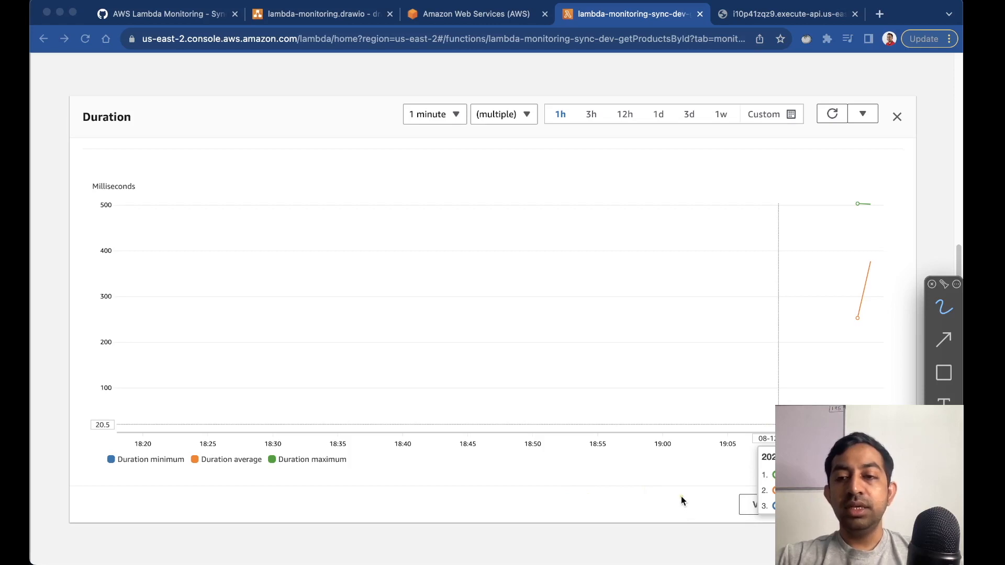
{"action": "key", "text": "Escape"}
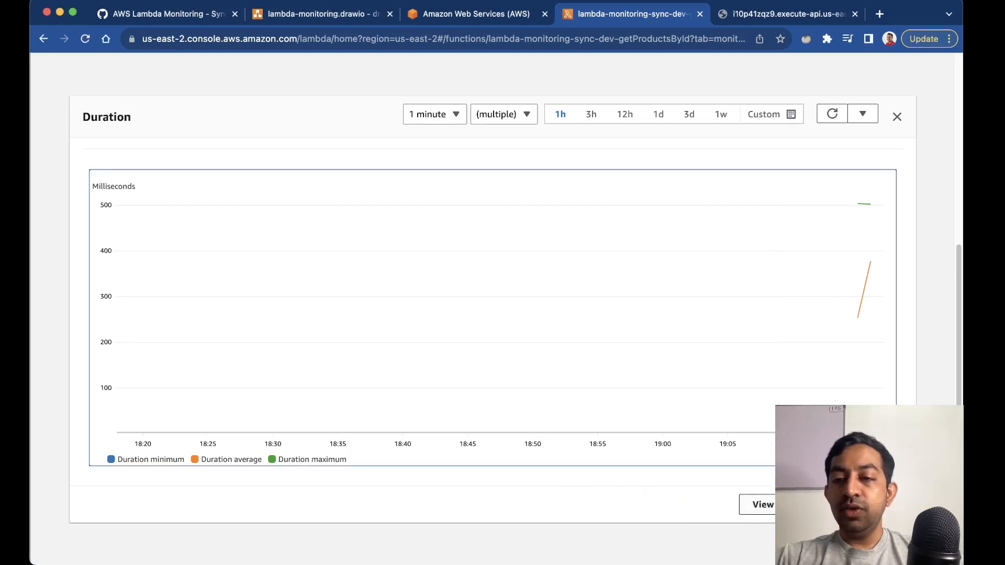
Open the Duration chart in CloudWatch metrics and name the graph Get Product Duration.
{"action": "left_click", "coordinate": [790, 504]}
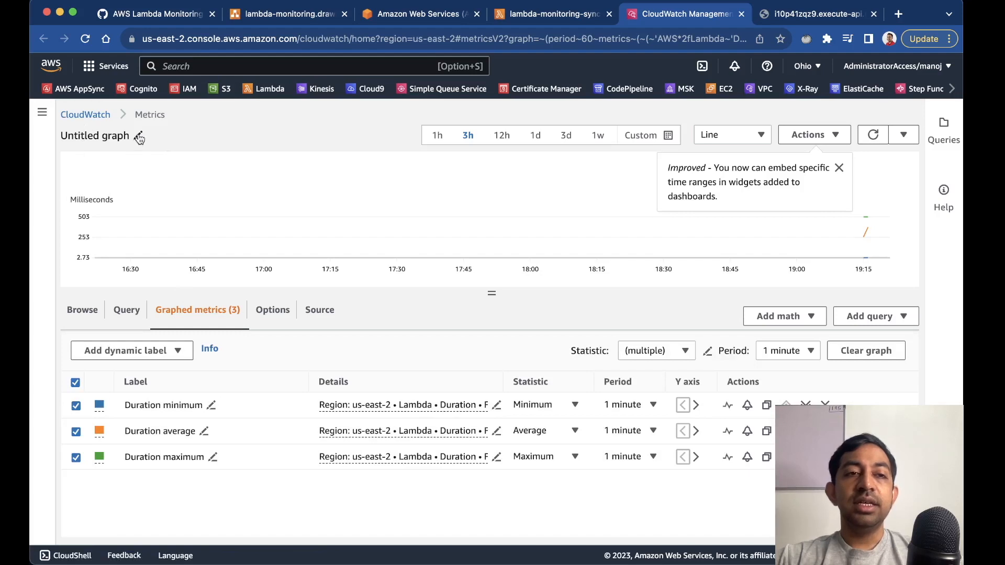
Underline the Duration maximum label in the graphed metrics list with the freehand annotation pen.
{"action": "key", "text": "ctrl+shift+a"}
{"action": "left_click_drag", "start_coordinate": [125, 470], "coordinate": [172, 471]}
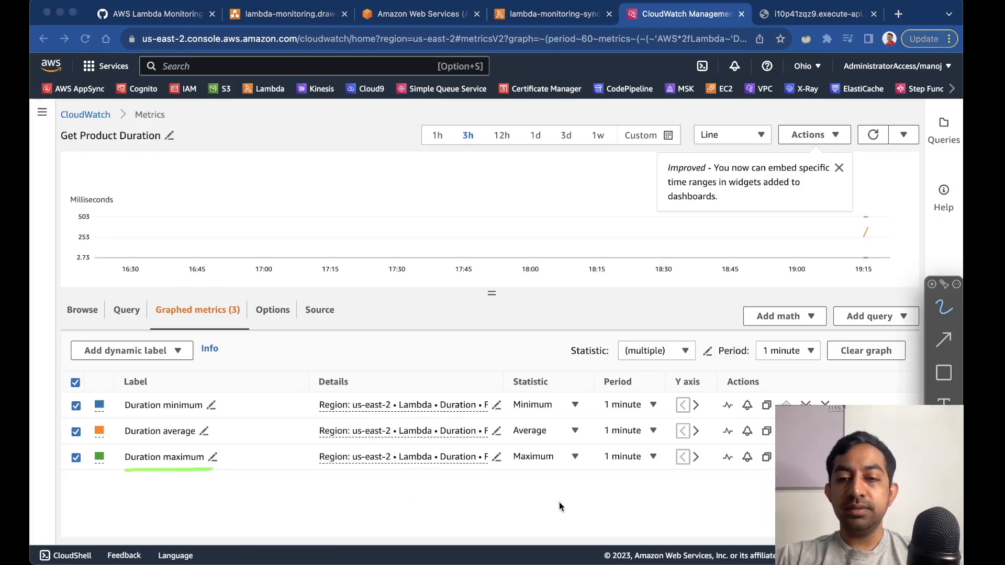
Start creating an alarm for the Duration maximum metric and change its metric name to Maximum Duration.
{"action": "key", "text": "Escape"}
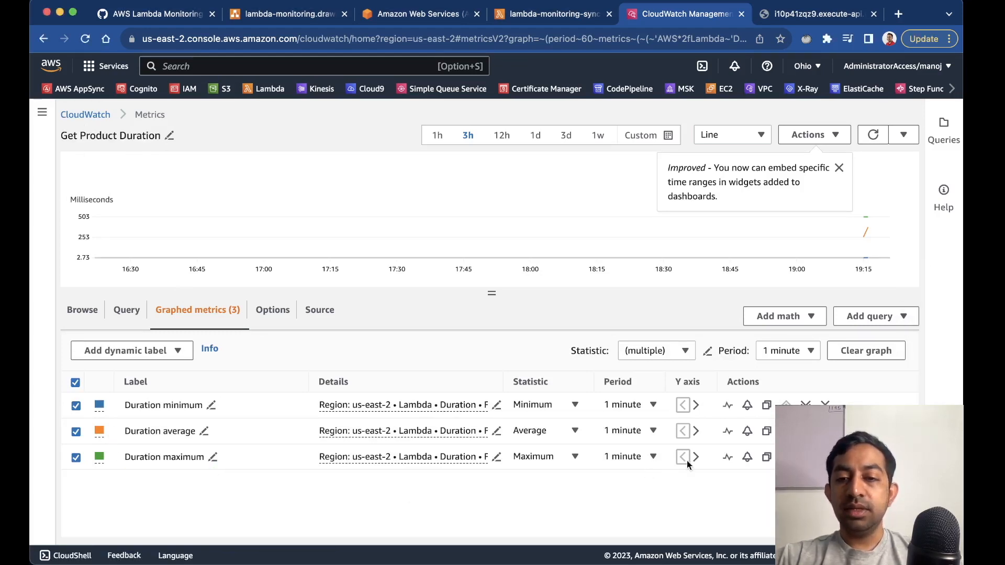
{"action": "left_click", "coordinate": [747, 458]}
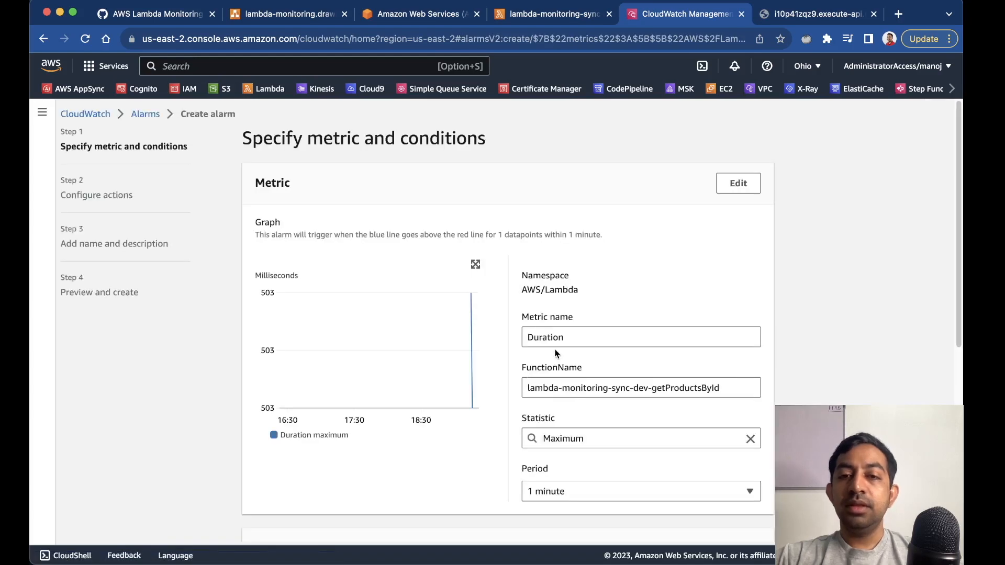
{"action": "left_click", "coordinate": [570, 339]}
{"action": "key", "text": "super+Left"}
{"action": "type", "text": "Maximum"}
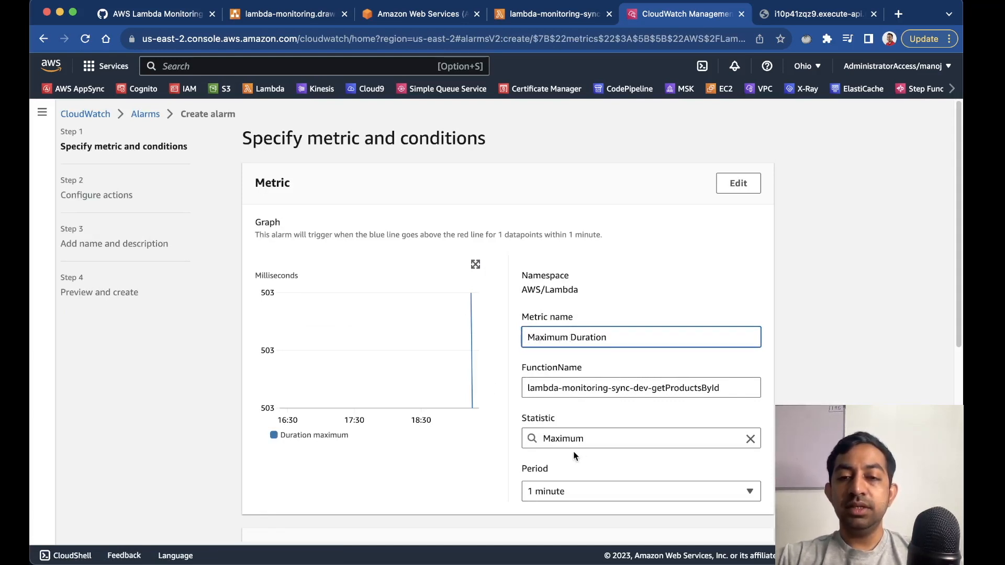
Mark the alarm's Statistic and Period fields with hand-drawn arrows and set the period to 5 minutes.
{"action": "key", "text": "ctrl+a"}
{"action": "left_click_drag", "start_coordinate": [491, 413], "coordinate": [515, 437]}
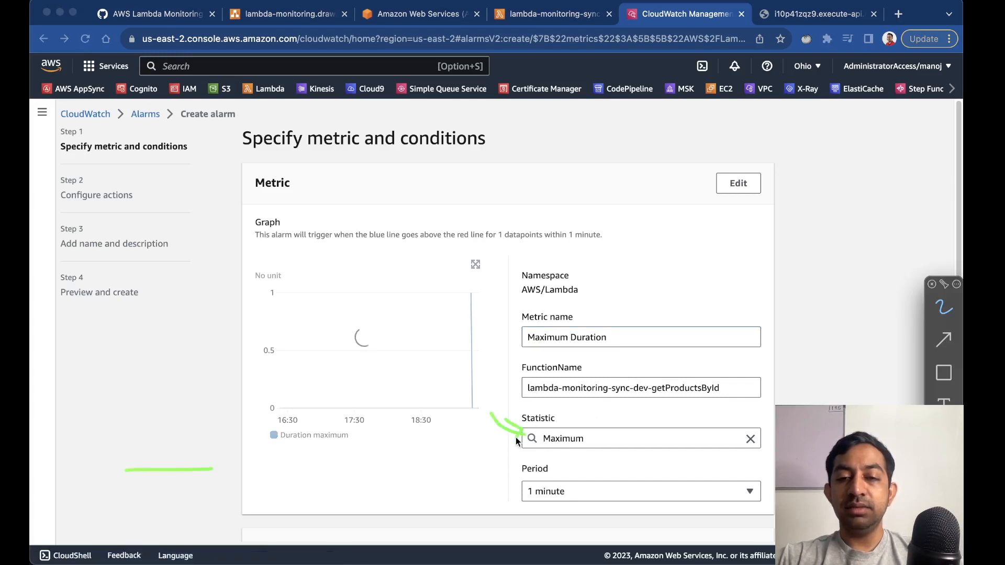
{"action": "left_click_drag", "start_coordinate": [470, 471], "coordinate": [518, 487]}
{"action": "left_click_drag", "start_coordinate": [502, 477], "coordinate": [522, 489]}
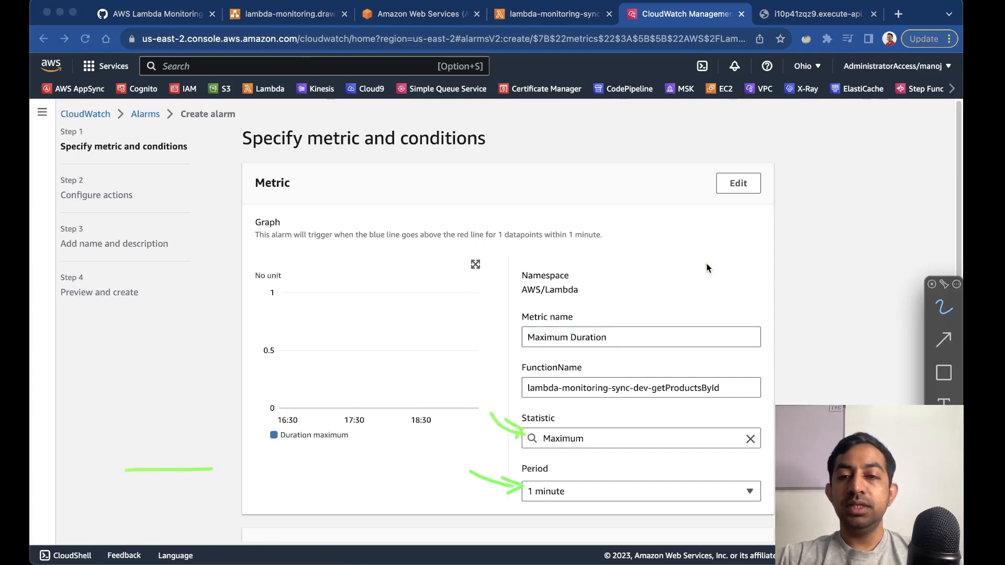
{"action": "key", "text": "Escape"}
{"action": "left_click", "coordinate": [740, 490]}
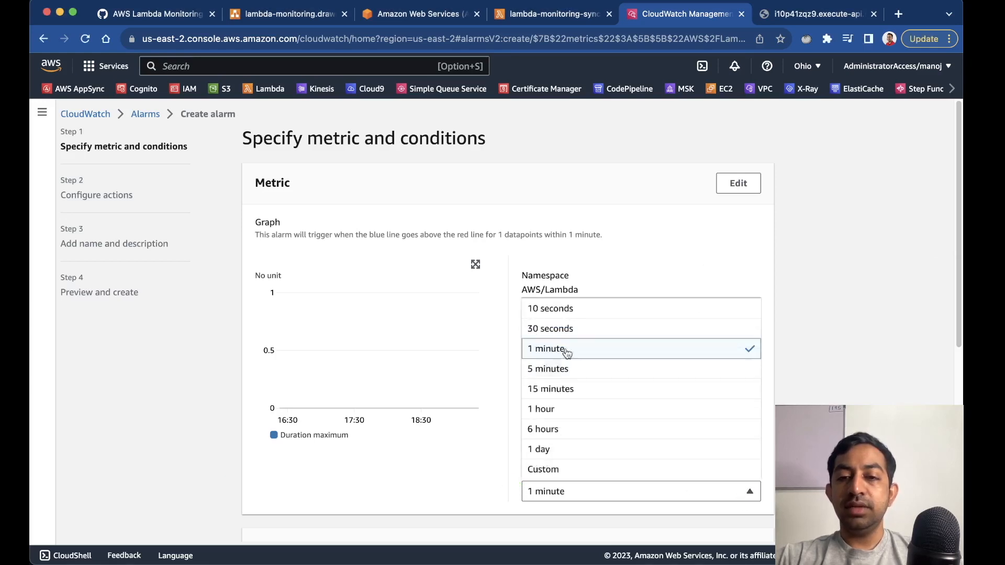
{"action": "left_click", "coordinate": [581, 370]}
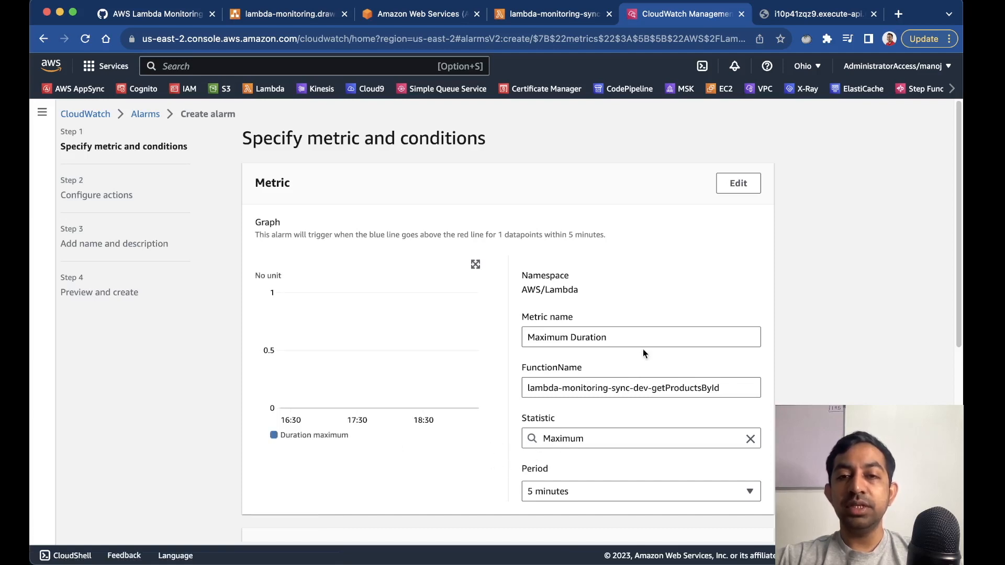
Draw annotation arrows pointing at the Threshold type and the Greater condition in the alarm's Conditions section.
{"action": "scroll", "coordinate": [715, 418], "scroll_direction": "down", "scroll_amount": 6}
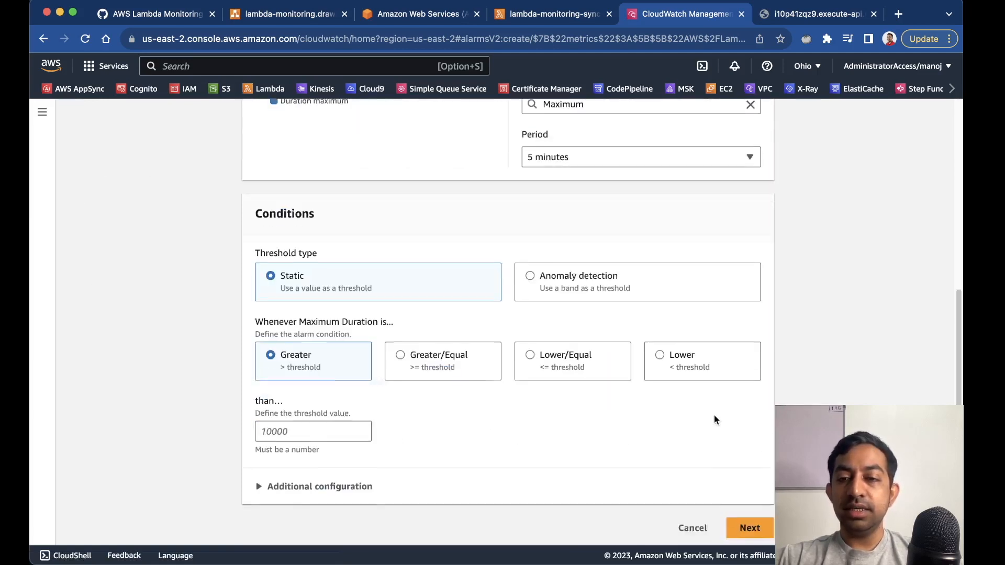
{"action": "scroll", "coordinate": [309, 246], "scroll_direction": "down", "scroll_amount": 1}
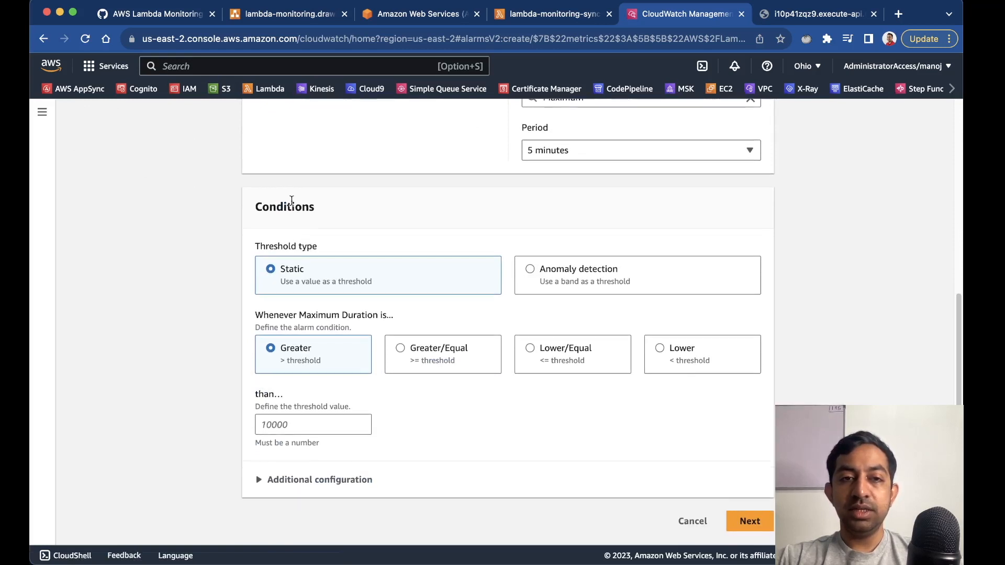
{"action": "key", "text": "ctrl+shift+a"}
{"action": "left_click_drag", "start_coordinate": [387, 214], "coordinate": [360, 253]}
{"action": "key", "text": "alt+BackSpace"}
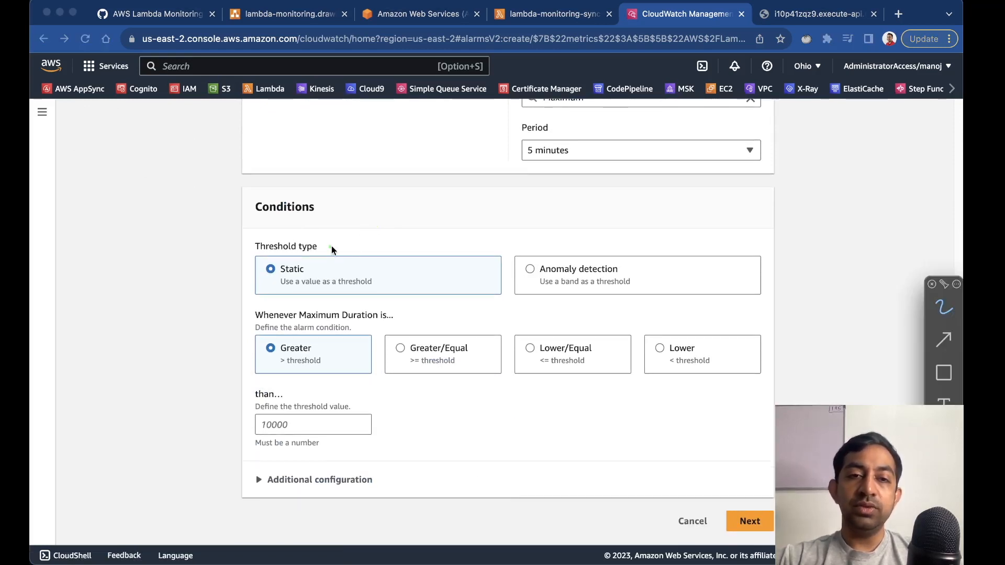
{"action": "mouse_move", "coordinate": [356, 231]}
{"action": "left_mouse_down"}
{"action": "mouse_move", "coordinate": [310, 264]}
{"action": "mouse_move", "coordinate": [341, 266]}
{"action": "left_mouse_up"}
{"action": "mouse_move", "coordinate": [356, 394]}
{"action": "left_mouse_down"}
{"action": "mouse_move", "coordinate": [346, 358]}
{"action": "mouse_move", "coordinate": [354, 362]}
{"action": "left_mouse_up"}
Set the alarm threshold to 4, expand the additional configuration, and proceed to configuring the alarm actions.
{"action": "left_click", "coordinate": [269, 425]}
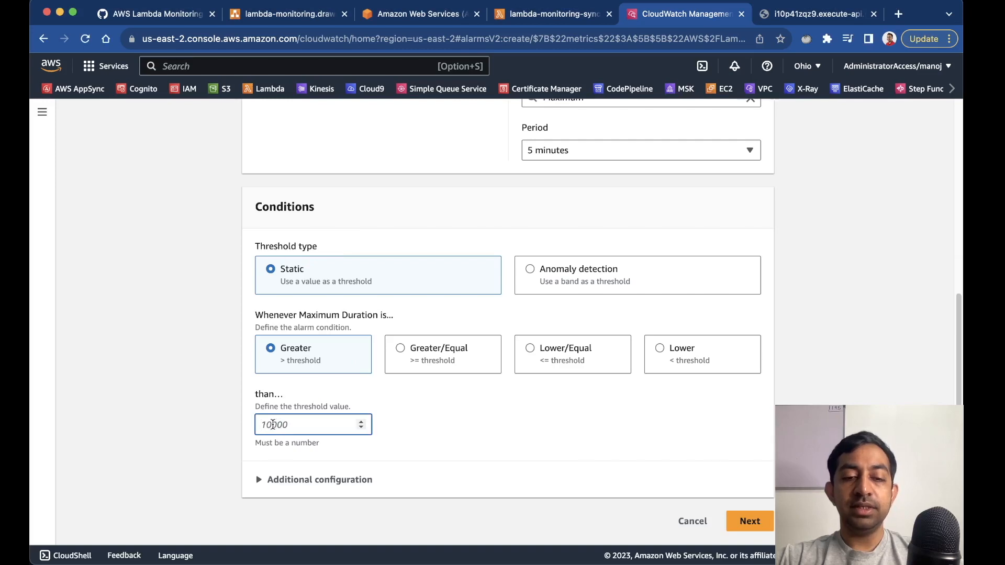
{"action": "type", "text": "4"}
{"action": "left_click", "coordinate": [444, 452]}
{"action": "left_click", "coordinate": [325, 479]}
{"action": "scroll", "coordinate": [324, 478], "scroll_direction": "down", "scroll_amount": 3}
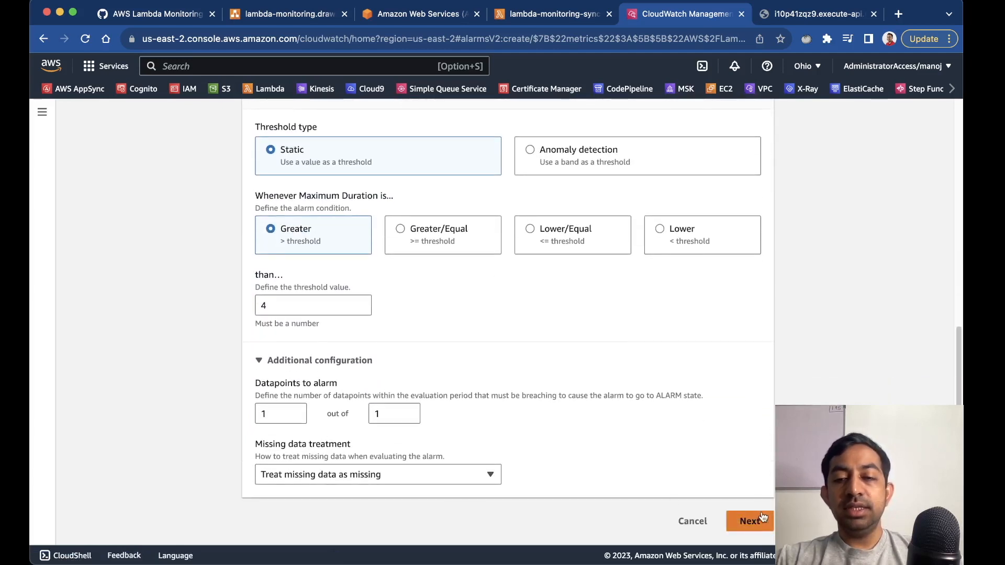
{"action": "left_click", "coordinate": [762, 522]}
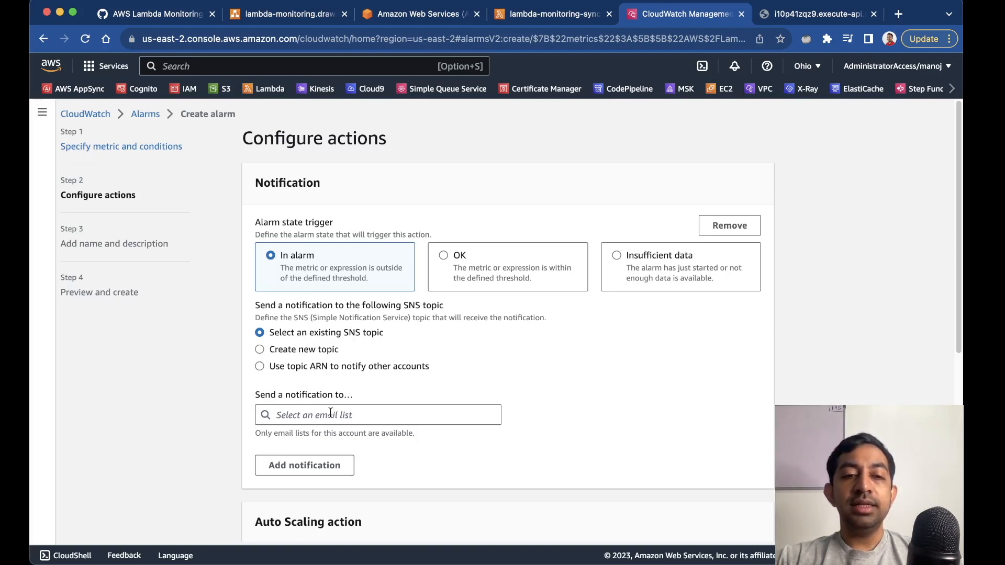
Choose to create a new SNS topic and replace Default in its name with Product_Duration.
{"action": "left_click", "coordinate": [260, 350]}
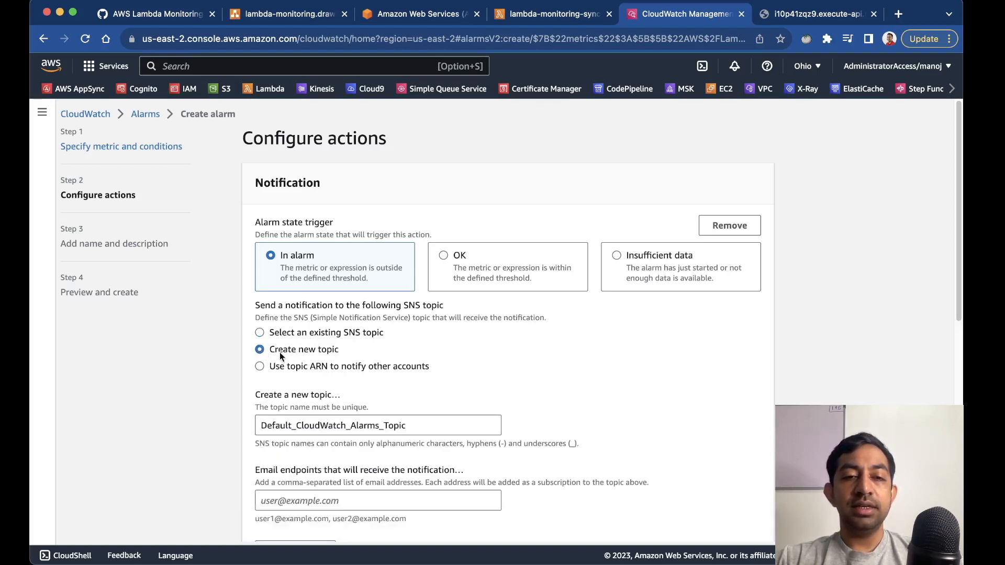
{"action": "scroll", "coordinate": [321, 438], "scroll_direction": "down", "scroll_amount": 2}
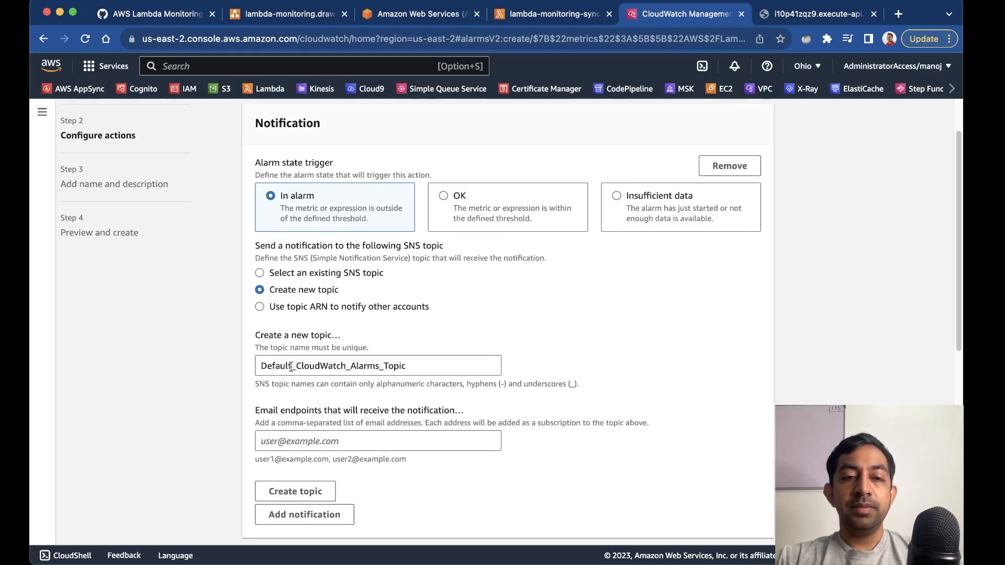
{"action": "left_click", "coordinate": [292, 366]}
{"action": "left_click_drag", "start_coordinate": [292, 366], "coordinate": [225, 369]}
{"action": "type", "text": "Product_Durantion"}
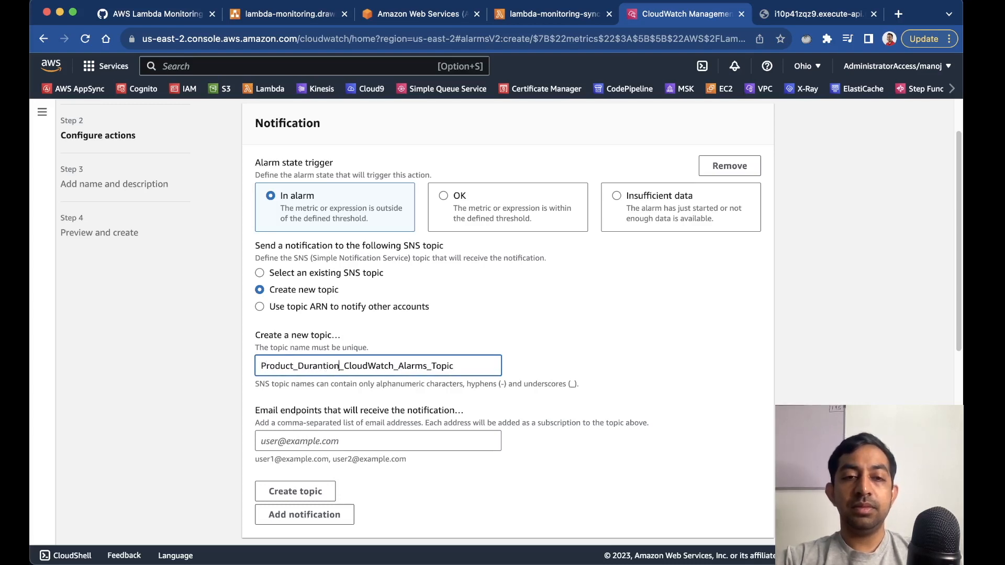
{"action": "key", "text": "Left"}
{"action": "key", "text": "Left"}
{"action": "key", "text": "Left"}
{"action": "key", "text": "Left"}
{"action": "key", "text": "BackSpace"}
Remove CloudWatch from the topic name to make it Product_Duration_Alarms_Topic.
{"action": "double_click", "coordinate": [363, 366]}
{"action": "left_click", "coordinate": [388, 366]}
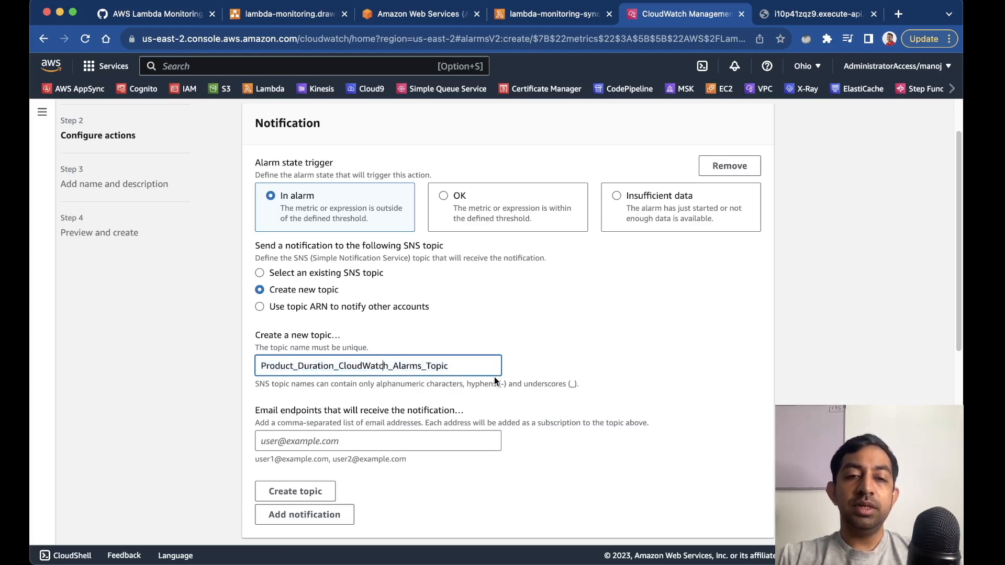
{"action": "key", "text": "Right"}
{"action": "key", "text": "BackSpace"}
{"action": "key", "text": "BackSpace"}
{"action": "key", "text": "BackSpace"}
{"action": "key", "text": "BackSpace"}
{"action": "key", "text": "BackSpace"}
{"action": "key", "text": "BackSpace"}
{"action": "key", "text": "BackSpace"}
{"action": "key", "text": "BackSpace"}
{"action": "key", "text": "BackSpace"}
{"action": "key", "text": "BackSpace"}
{"action": "key", "text": "BackSpace"}
Review the email endpoint field and the remaining alarm action types, and cancel the alarm creation.
{"action": "left_click", "coordinate": [403, 441]}
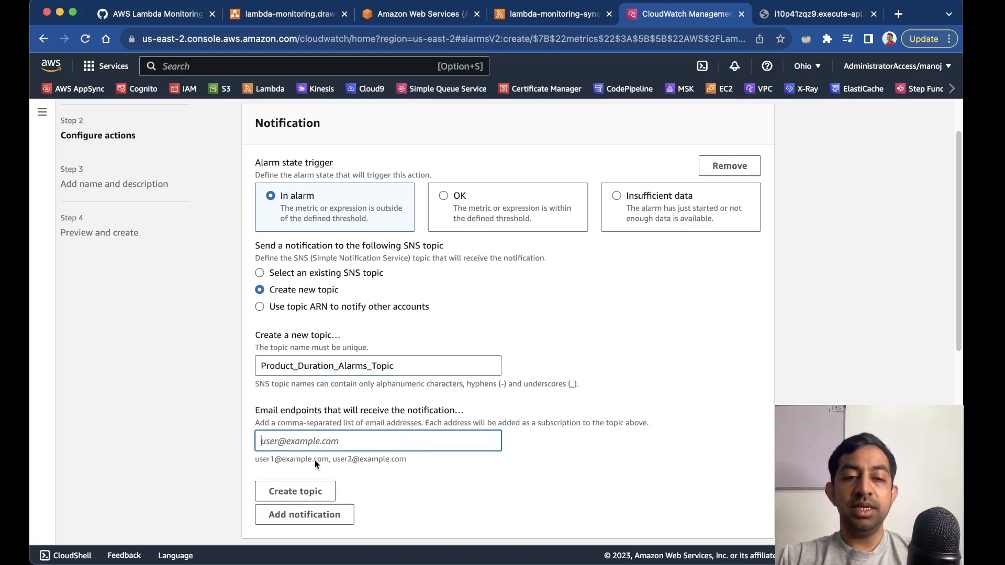
{"action": "scroll", "coordinate": [617, 477], "scroll_direction": "down", "scroll_amount": 3}
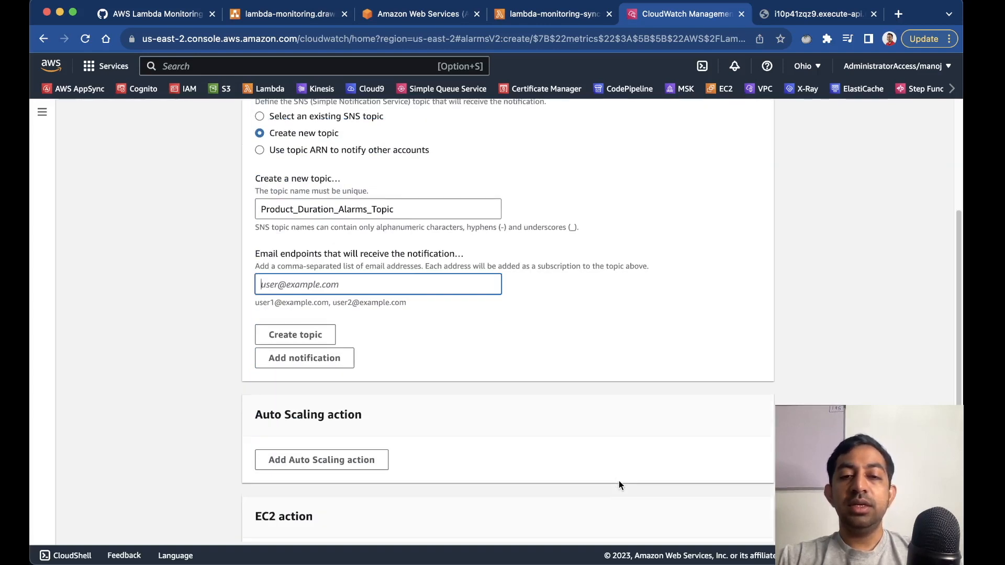
{"action": "scroll", "coordinate": [619, 480], "scroll_direction": "down", "scroll_amount": 4}
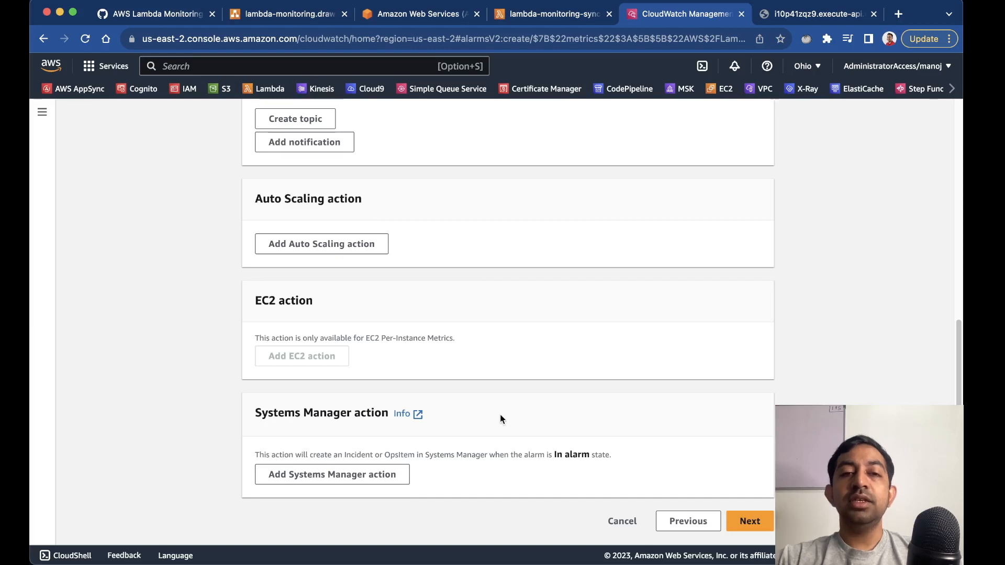
{"action": "scroll", "coordinate": [500, 415], "scroll_direction": "up", "scroll_amount": 7}
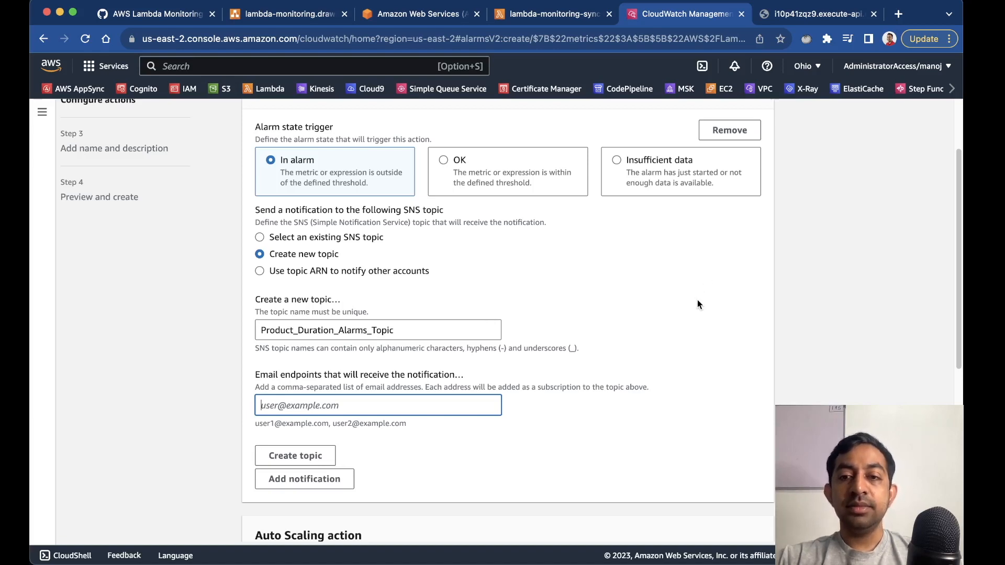
{"action": "scroll", "coordinate": [698, 303], "scroll_direction": "down", "scroll_amount": 6}
{"action": "left_click", "coordinate": [623, 523]}
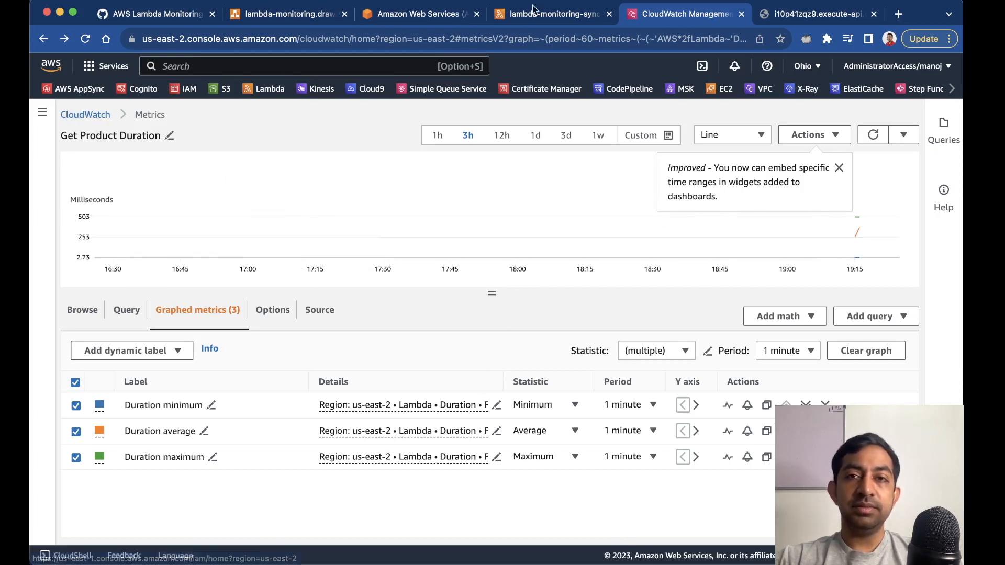
Return to the Lambda function's monitoring page and enlarge the Error count and success rate (%) chart with a 1-hour range.
{"action": "left_click", "coordinate": [547, 16]}
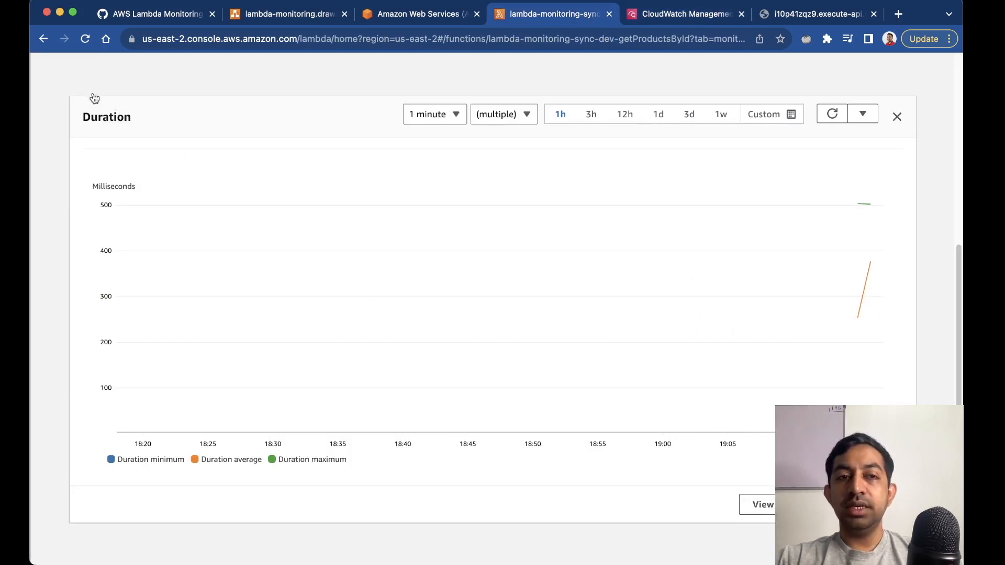
{"action": "left_click", "coordinate": [896, 117]}
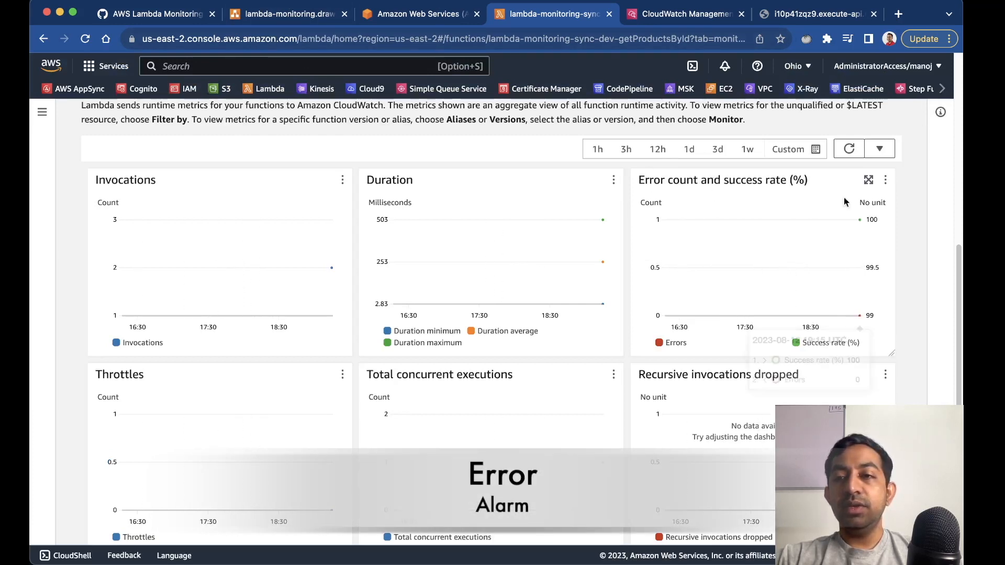
{"action": "left_click", "coordinate": [626, 150]}
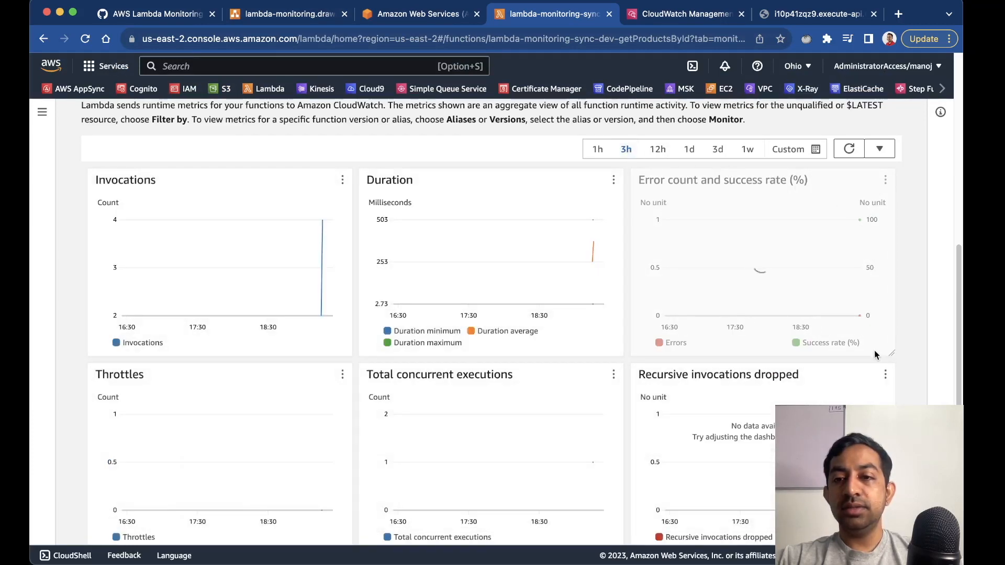
{"action": "left_click", "coordinate": [866, 180]}
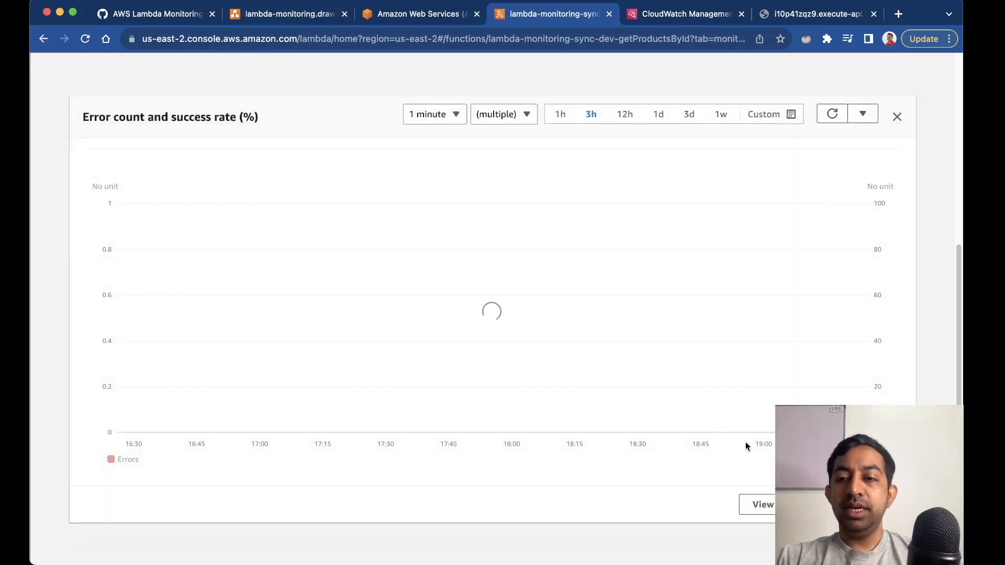
{"action": "left_click", "coordinate": [559, 114]}
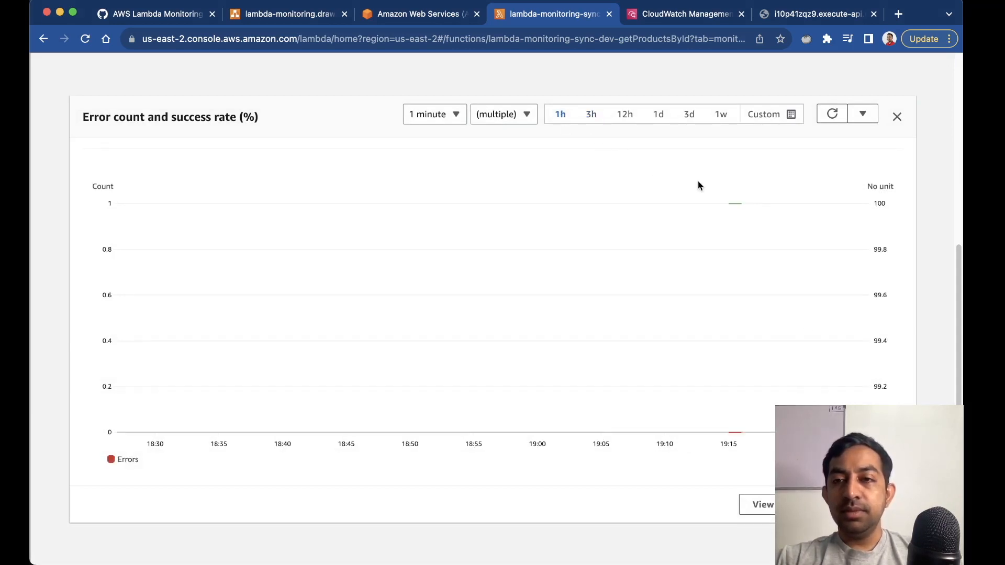
Draw arrows to the success rate and errors lines, underline the Errors legend entry, and clear the drawings.
{"action": "key", "text": "super+shift+a"}
{"action": "mouse_move", "coordinate": [686, 170]}
{"action": "left_mouse_down"}
{"action": "mouse_move", "coordinate": [725, 185]}
{"action": "mouse_move", "coordinate": [712, 192]}
{"action": "left_mouse_up"}
{"action": "mouse_move", "coordinate": [689, 382]}
{"action": "left_mouse_down"}
{"action": "mouse_move", "coordinate": [730, 413]}
{"action": "mouse_move", "coordinate": [710, 420]}
{"action": "left_mouse_up"}
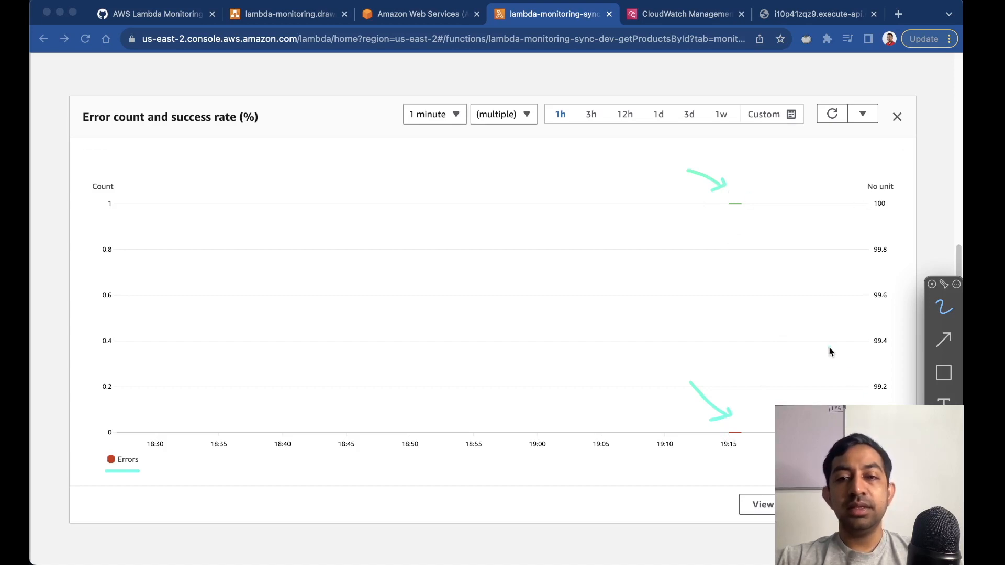
{"action": "key", "text": "Escape"}
{"action": "key", "text": "ctrl+a"}
{"action": "key", "text": "alt+BackSpace"}
{"action": "key", "text": "Escape"}
Open the Error count and success rate (%) chart in CloudWatch metrics and narrow the Label column.
{"action": "left_click", "coordinate": [757, 504]}
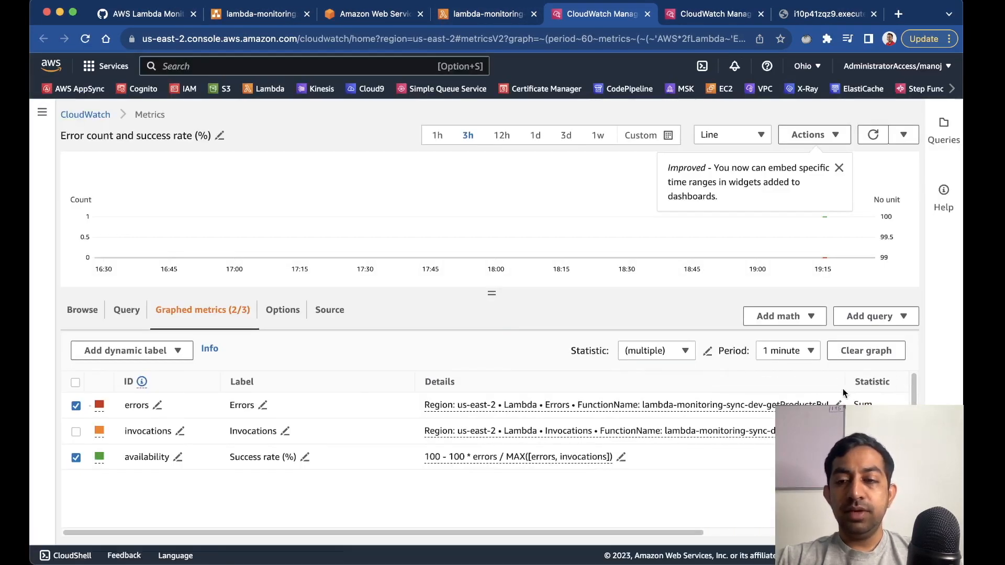
{"action": "left_click_drag", "start_coordinate": [413, 381], "coordinate": [354, 381]}
Annotate the metrics list with arrows to Success rate (%), invocations in its formula and the errors ID, and circle the formula.
{"action": "key", "text": "ctrl+shift+a"}
{"action": "left_click_drag", "start_coordinate": [233, 492], "coordinate": [255, 474]}
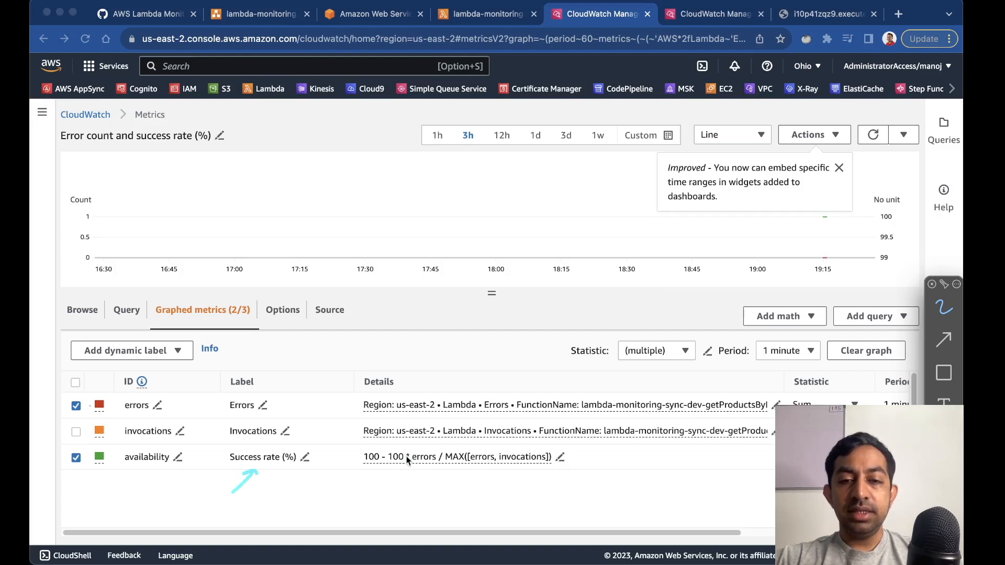
{"action": "mouse_move", "coordinate": [403, 451]}
{"action": "left_mouse_down"}
{"action": "mouse_move", "coordinate": [349, 455]}
{"action": "mouse_move", "coordinate": [479, 489]}
{"action": "mouse_move", "coordinate": [590, 468]}
{"action": "mouse_move", "coordinate": [397, 449]}
{"action": "left_mouse_up"}
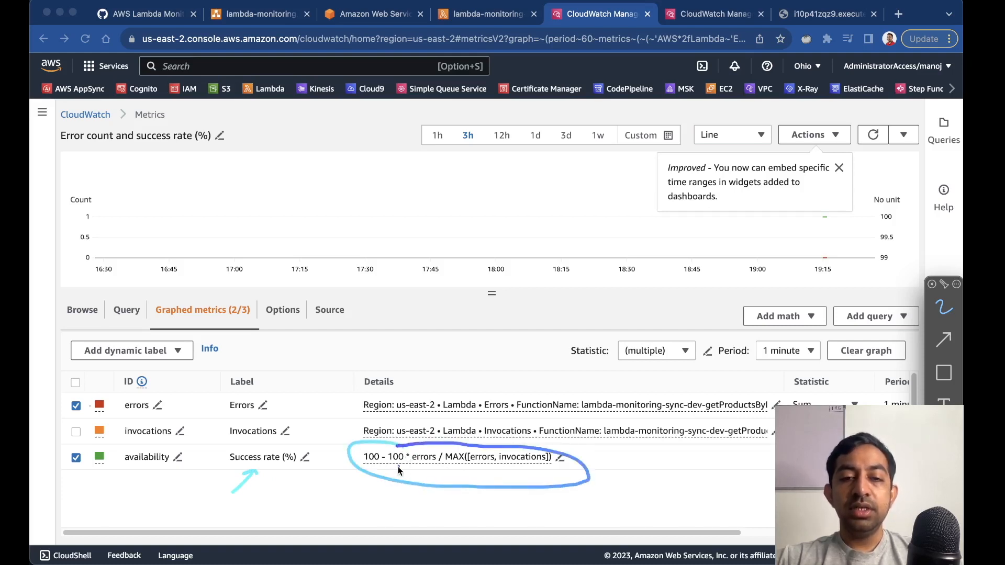
{"action": "mouse_move", "coordinate": [493, 501]}
{"action": "left_mouse_down"}
{"action": "mouse_move", "coordinate": [529, 463]}
{"action": "mouse_move", "coordinate": [532, 471]}
{"action": "left_mouse_up"}
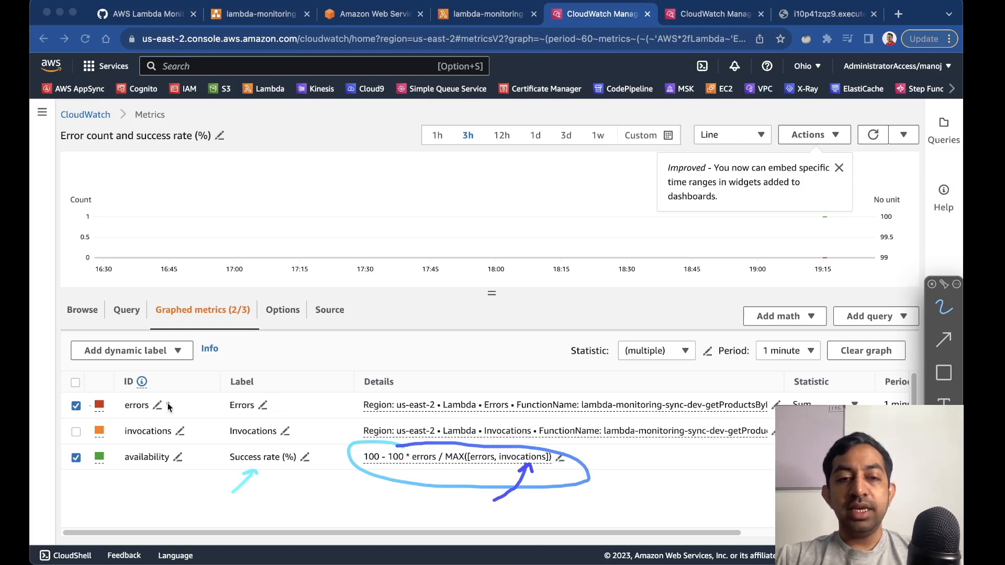
{"action": "left_click_drag", "start_coordinate": [204, 387], "coordinate": [169, 403]}
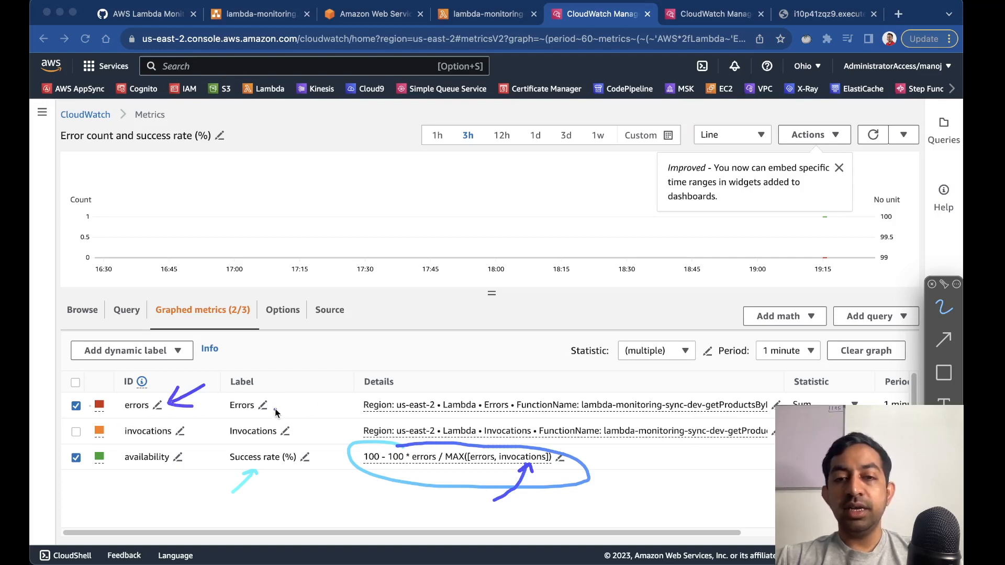
{"action": "key", "text": "Escape"}
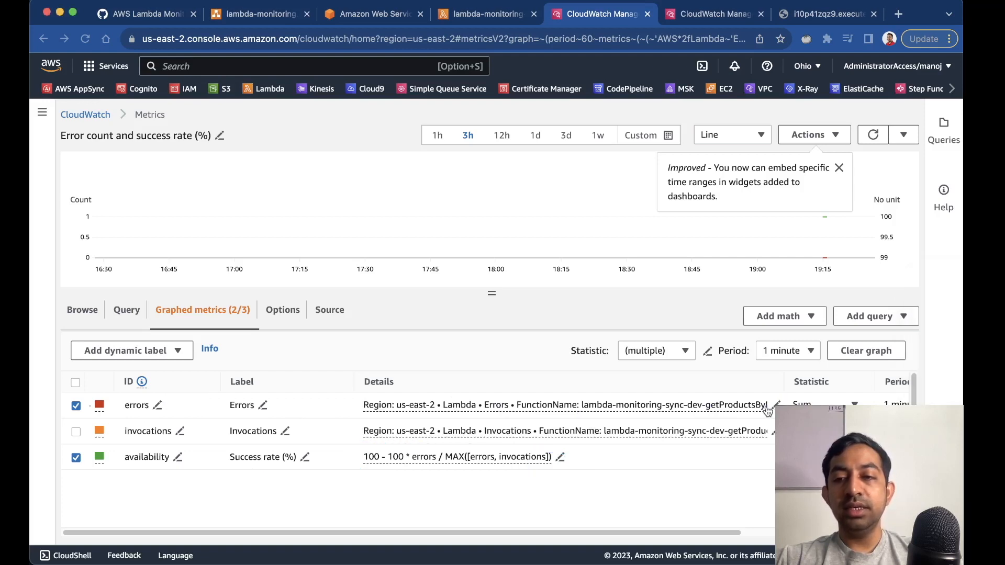
Draw an arrow to the create-alarm action in the Errors metric row.
{"action": "scroll", "coordinate": [765, 410], "scroll_direction": "right", "scroll_amount": 4}
{"action": "key", "text": "ctrl+alt+a"}
{"action": "mouse_move", "coordinate": [711, 304]}
{"action": "left_mouse_down"}
{"action": "mouse_move", "coordinate": [808, 390]}
{"action": "mouse_move", "coordinate": [811, 402]}
{"action": "mouse_move", "coordinate": [799, 401]}
{"action": "left_mouse_up"}
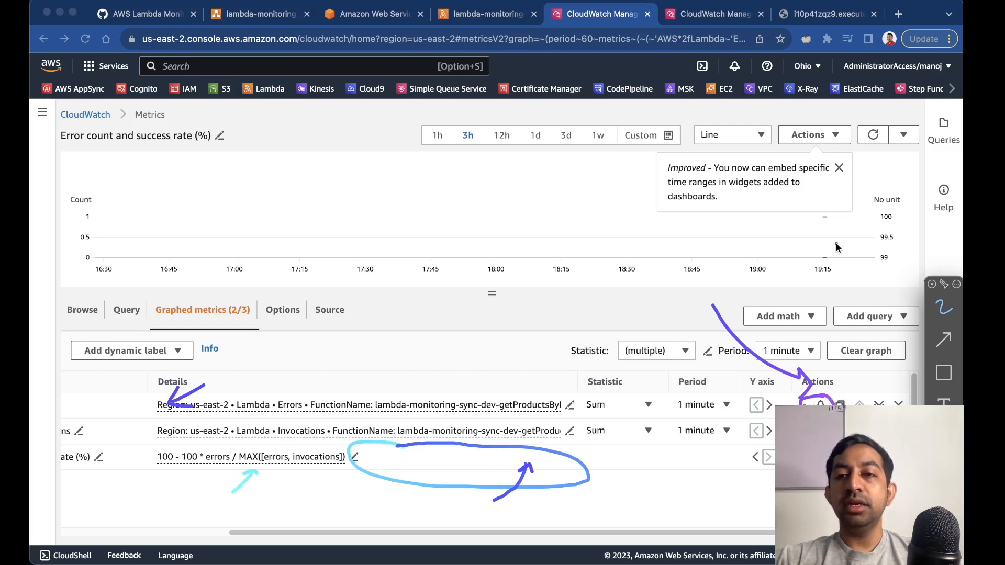
Clear the drawings, return to the Lambda function's monitoring page and close the enlarged Error count and success rate (%) chart.
{"action": "left_click", "coordinate": [557, 238]}
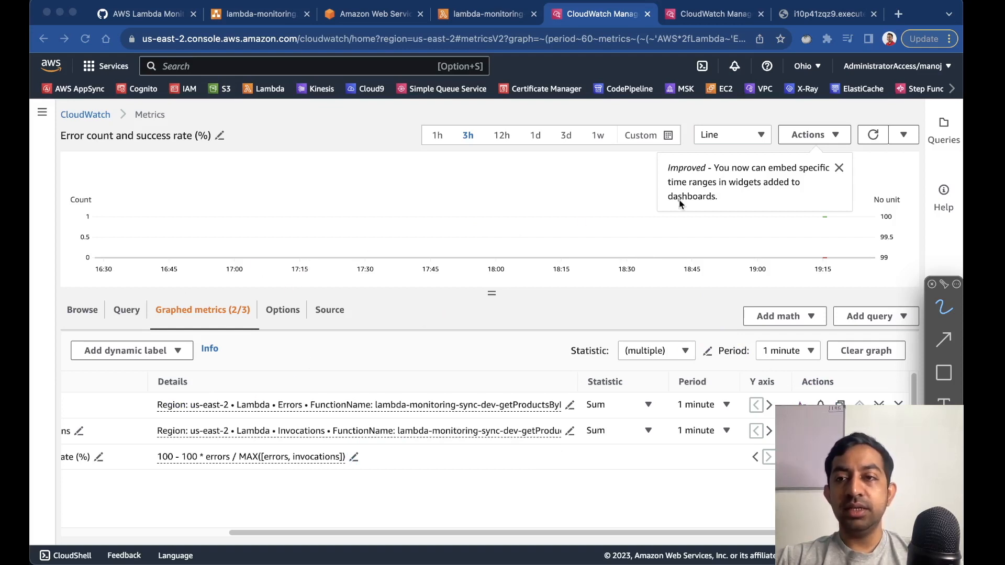
{"action": "key", "text": "ctrl+shift+Tab"}
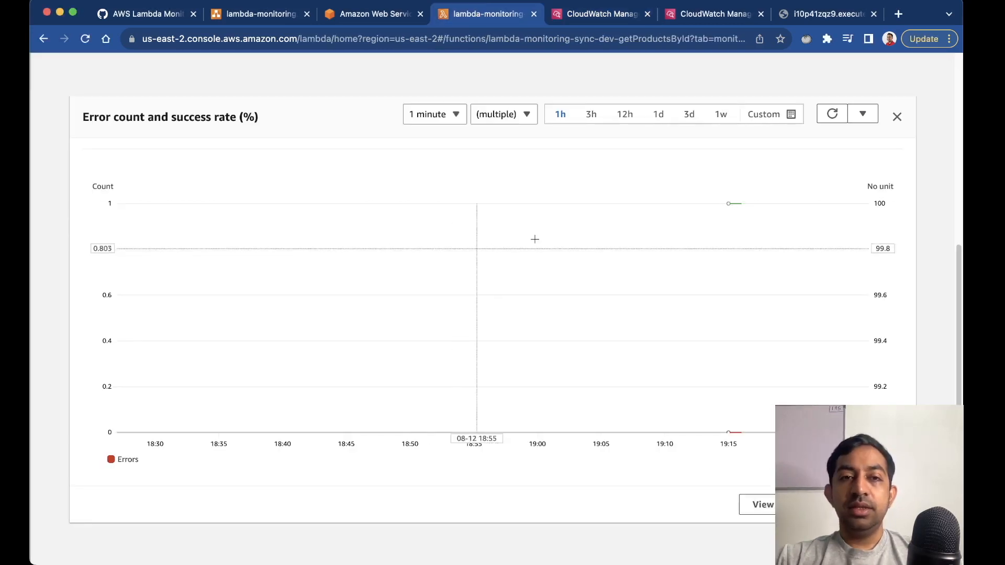
{"action": "left_click", "coordinate": [897, 117]}
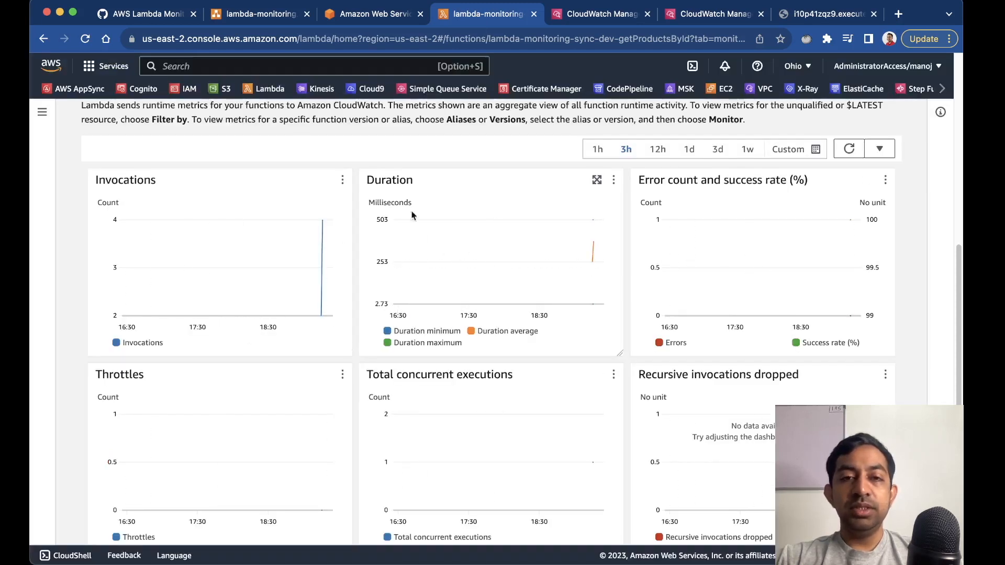
Draw check marks on the Duration, Error count and success rate, Throttles and Total concurrent executions charts, and underline the Total concurrent executions title.
{"action": "key", "text": "alt+shift+a"}
{"action": "mouse_move", "coordinate": [487, 193]}
{"action": "left_mouse_down"}
{"action": "mouse_move", "coordinate": [495, 198]}
{"action": "mouse_move", "coordinate": [544, 161]}
{"action": "left_mouse_up"}
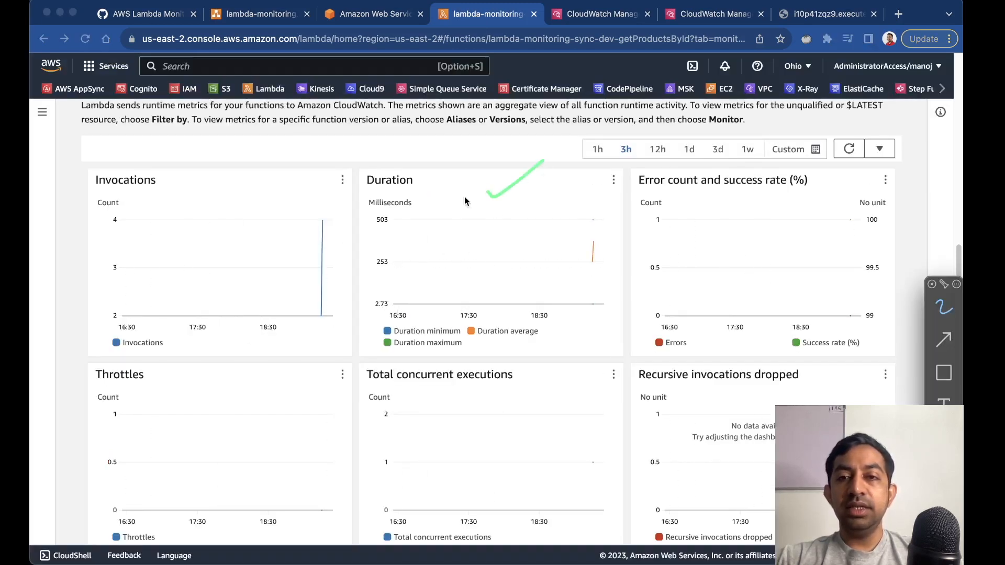
{"action": "left_click_drag", "start_coordinate": [739, 199], "coordinate": [785, 180]}
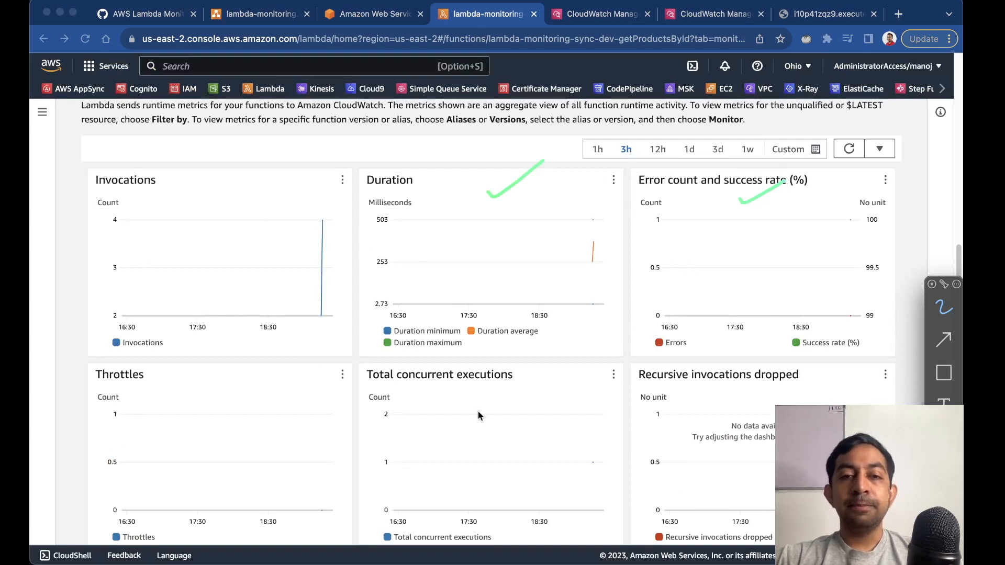
{"action": "left_click_drag", "start_coordinate": [141, 399], "coordinate": [210, 377]}
{"action": "left_click_drag", "start_coordinate": [509, 394], "coordinate": [557, 375]}
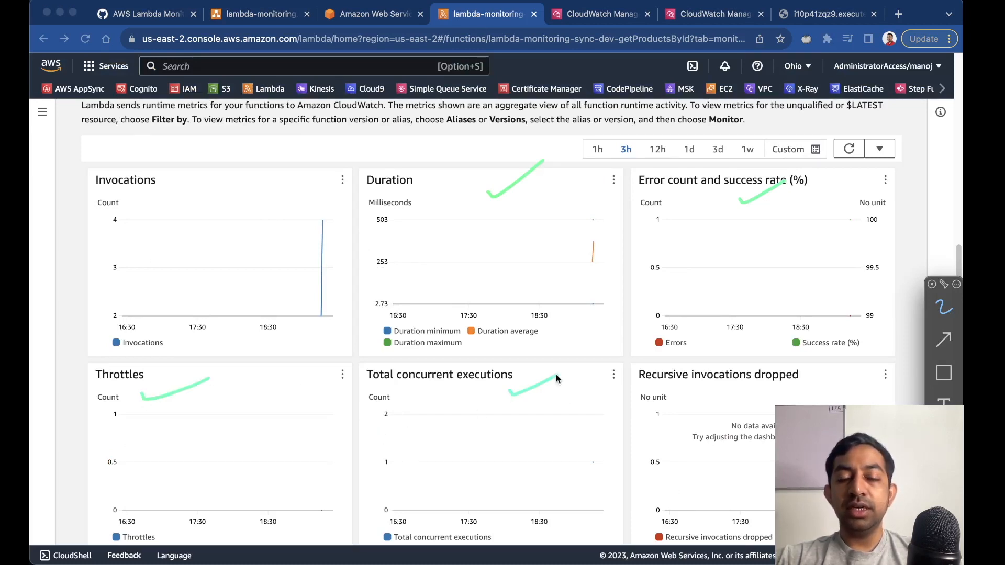
{"action": "left_click_drag", "start_coordinate": [400, 389], "coordinate": [473, 384]}
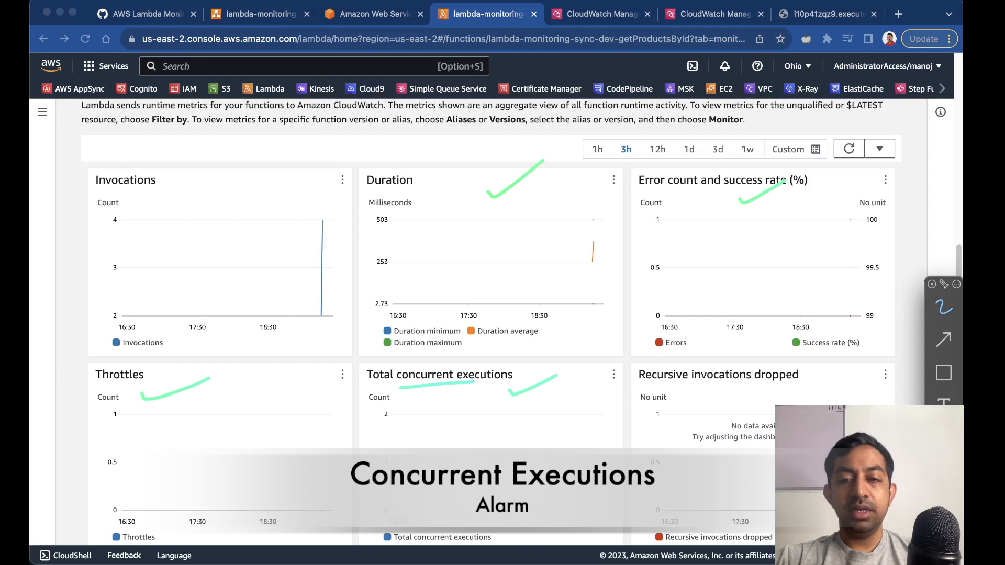
Enlarge the Total concurrent executions chart, then mark its data line and the value 1 on the axis with arrows and underline the legend entry.
{"action": "left_click", "coordinate": [584, 443]}
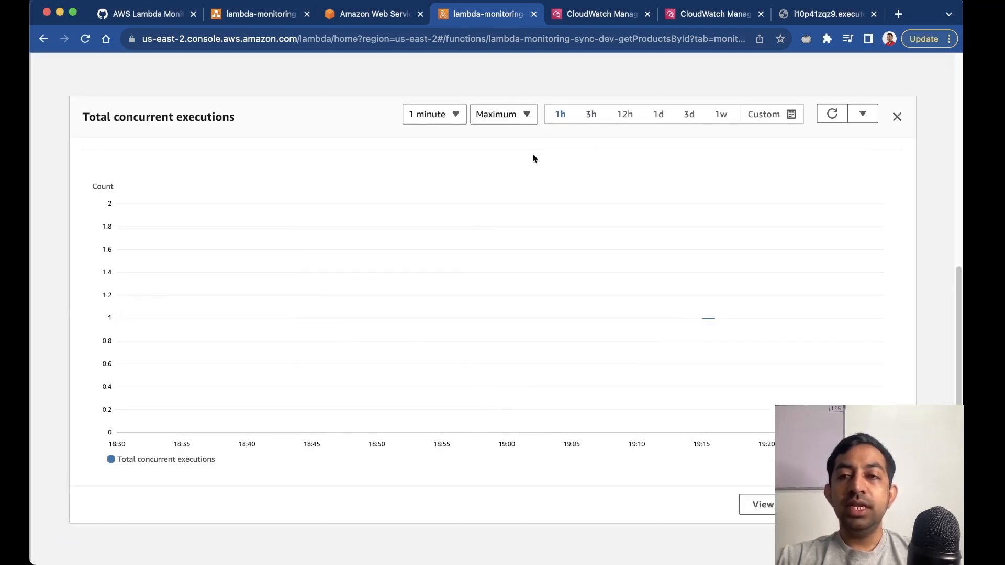
{"action": "key", "text": "ctrl+a"}
{"action": "left_click_drag", "start_coordinate": [698, 302], "coordinate": [701, 311]}
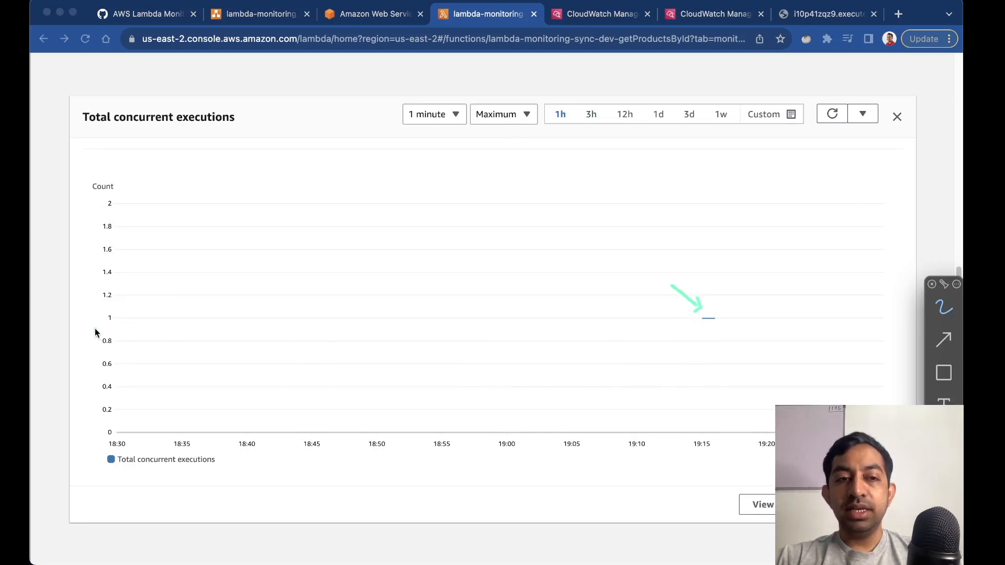
{"action": "left_click_drag", "start_coordinate": [76, 318], "coordinate": [98, 318]}
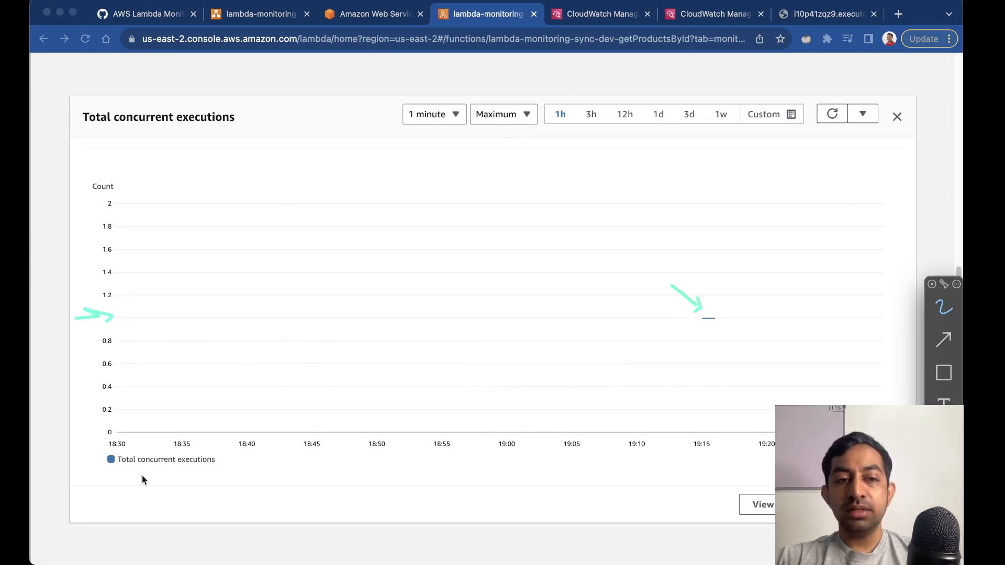
{"action": "left_click_drag", "start_coordinate": [105, 470], "coordinate": [249, 470]}
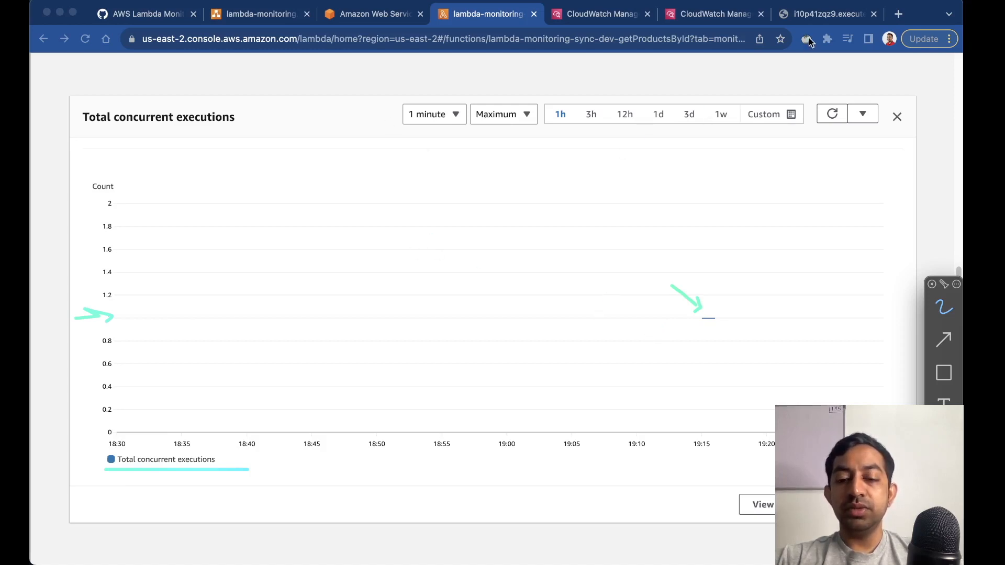
Request product 1 from the API by changing the end of the request URL to /dev/products/1.
{"action": "left_click", "coordinate": [822, 14]}
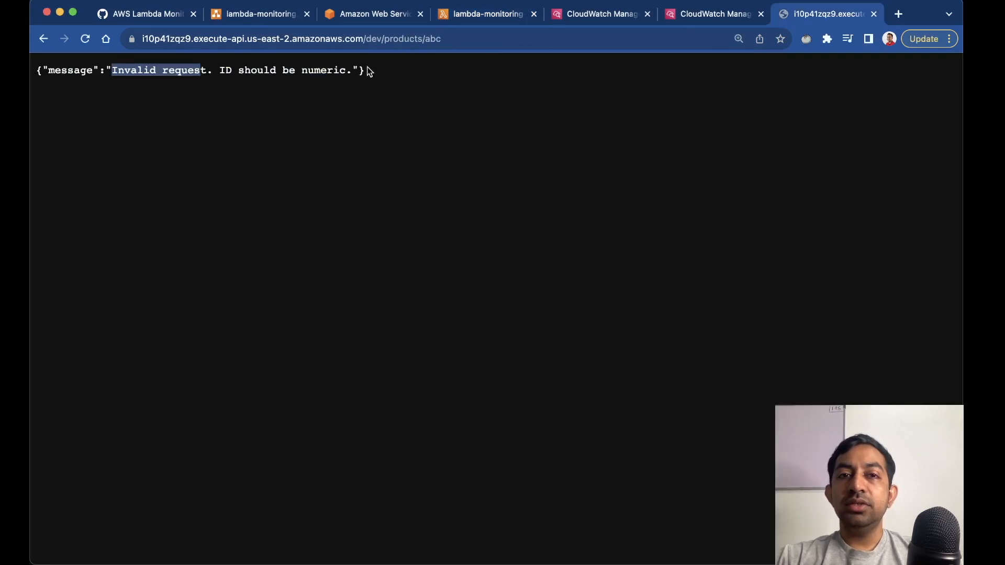
{"action": "double_click", "coordinate": [473, 38]}
{"action": "type", "text": "1"}
{"action": "key", "text": "Return"}
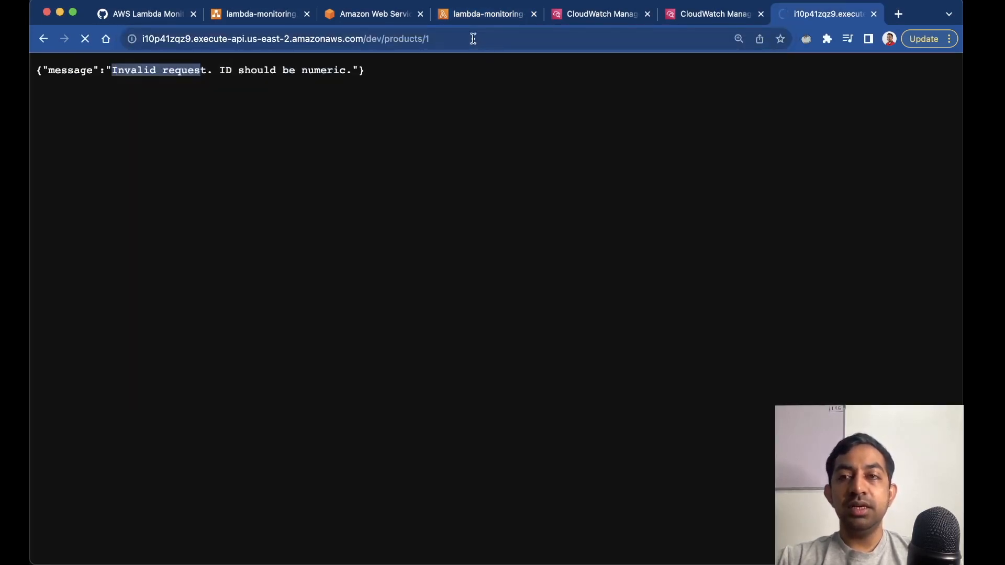
Request products 2 and 3 from the API one after the other with the paths /dev/products/2 and /dev/products/3.
{"action": "left_click", "coordinate": [471, 38]}
{"action": "left_click", "coordinate": [471, 38]}
{"action": "key", "text": "BackSpace"}
{"action": "type", "text": "2"}
{"action": "key", "text": "Return"}
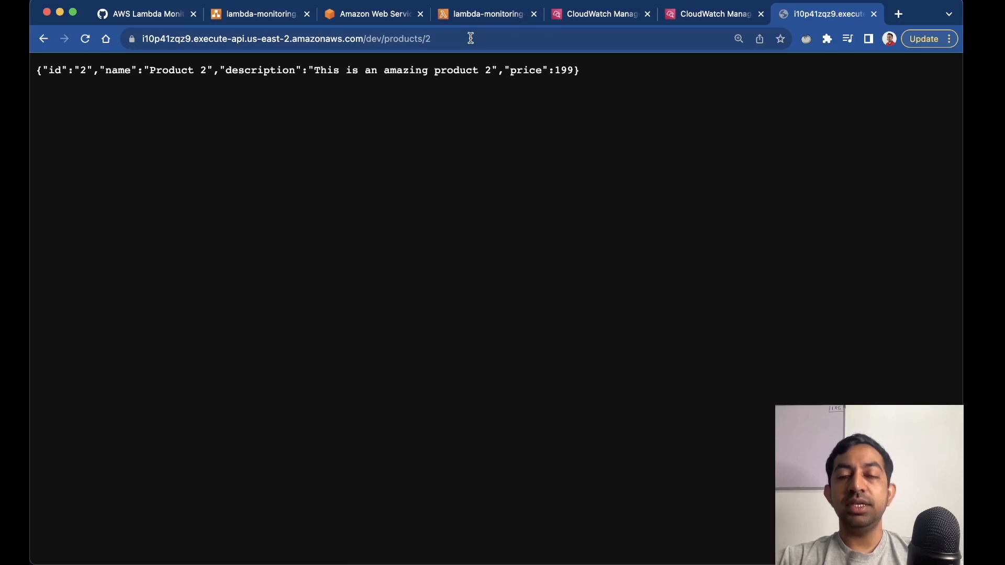
{"action": "left_click", "coordinate": [471, 38]}
{"action": "left_click", "coordinate": [470, 38]}
{"action": "key", "text": "BackSpace"}
{"action": "type", "text": "3"}
{"action": "key", "text": "Return"}
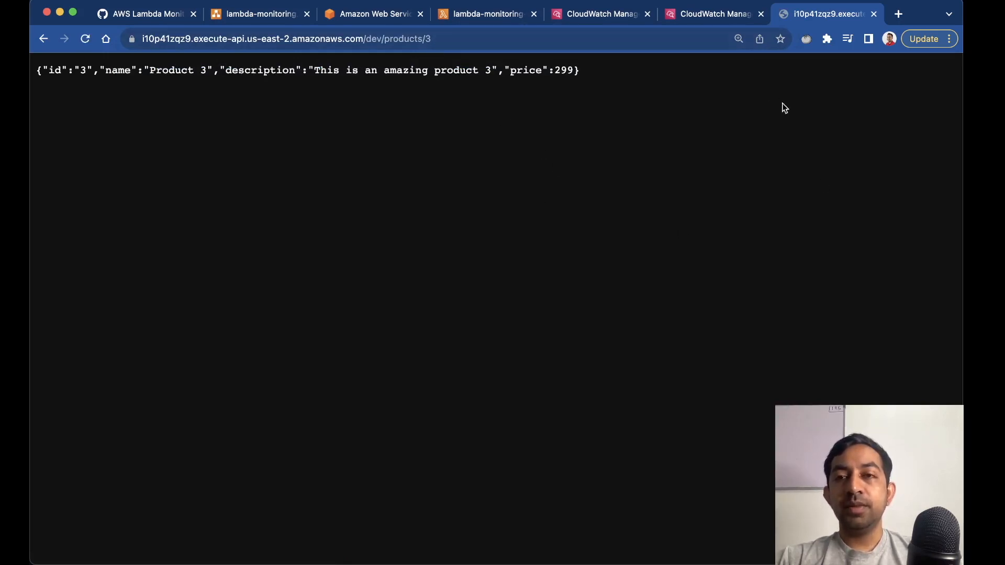
Draw three ovals one below the other under the API response to represent separate function instances.
{"action": "left_click", "coordinate": [442, 41]}
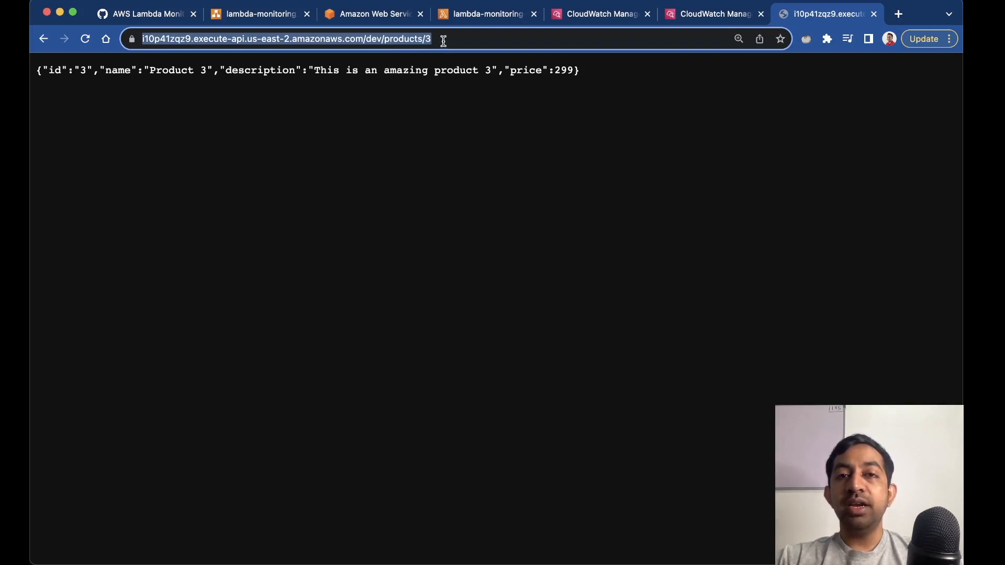
{"action": "key", "text": "alt+shift+a"}
{"action": "mouse_move", "coordinate": [564, 139]}
{"action": "left_mouse_down"}
{"action": "mouse_move", "coordinate": [515, 155]}
{"action": "mouse_move", "coordinate": [567, 146]}
{"action": "mouse_move", "coordinate": [560, 137]}
{"action": "left_mouse_up"}
{"action": "left_click_drag", "start_coordinate": [564, 254], "coordinate": [549, 300]}
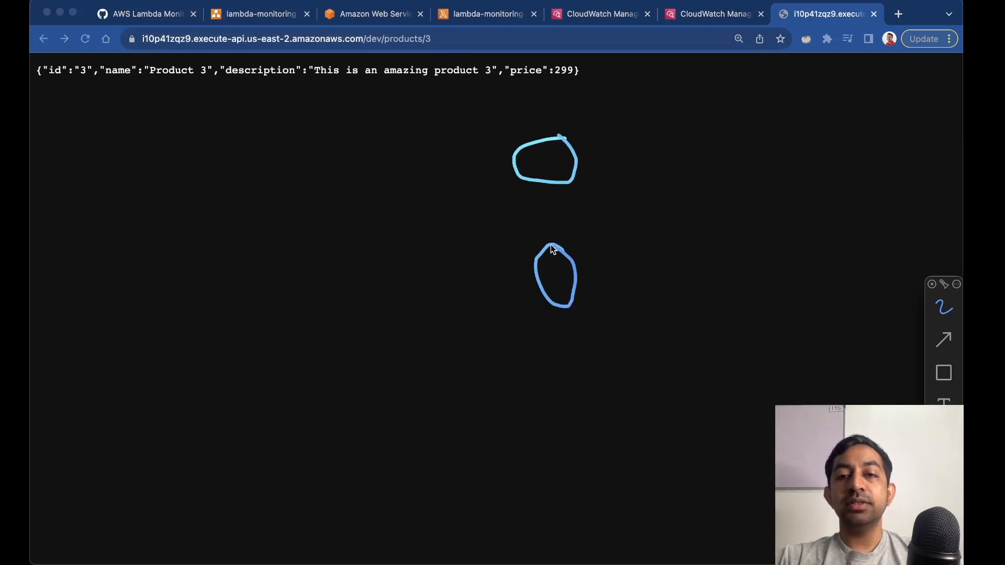
{"action": "mouse_move", "coordinate": [572, 378]}
{"action": "left_mouse_down"}
{"action": "mouse_move", "coordinate": [581, 413]}
{"action": "mouse_move", "coordinate": [578, 374]}
{"action": "left_mouse_up"}
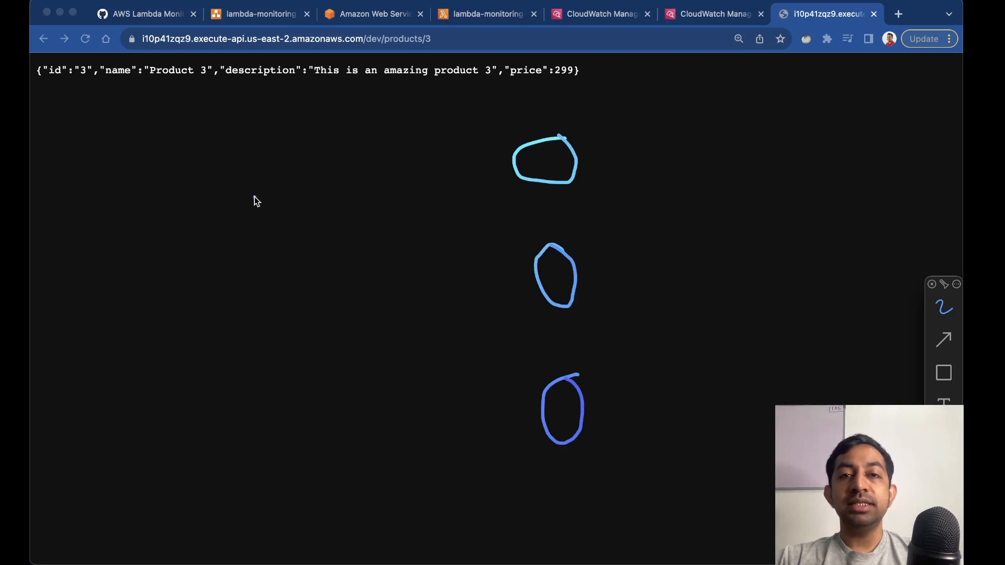
Draw an arrow towards each of the three ovals and label the arrows 1, 2 and 3.
{"action": "mouse_move", "coordinate": [259, 175]}
{"action": "left_mouse_down"}
{"action": "mouse_move", "coordinate": [429, 176]}
{"action": "mouse_move", "coordinate": [413, 196]}
{"action": "left_mouse_up"}
{"action": "left_click_drag", "start_coordinate": [257, 320], "coordinate": [417, 315]}
{"action": "mouse_move", "coordinate": [283, 445]}
{"action": "left_mouse_down"}
{"action": "mouse_move", "coordinate": [440, 444]}
{"action": "mouse_move", "coordinate": [410, 463]}
{"action": "left_mouse_up"}
{"action": "left_click_drag", "start_coordinate": [335, 137], "coordinate": [341, 174]}
{"action": "left_click_drag", "start_coordinate": [323, 291], "coordinate": [338, 303]}
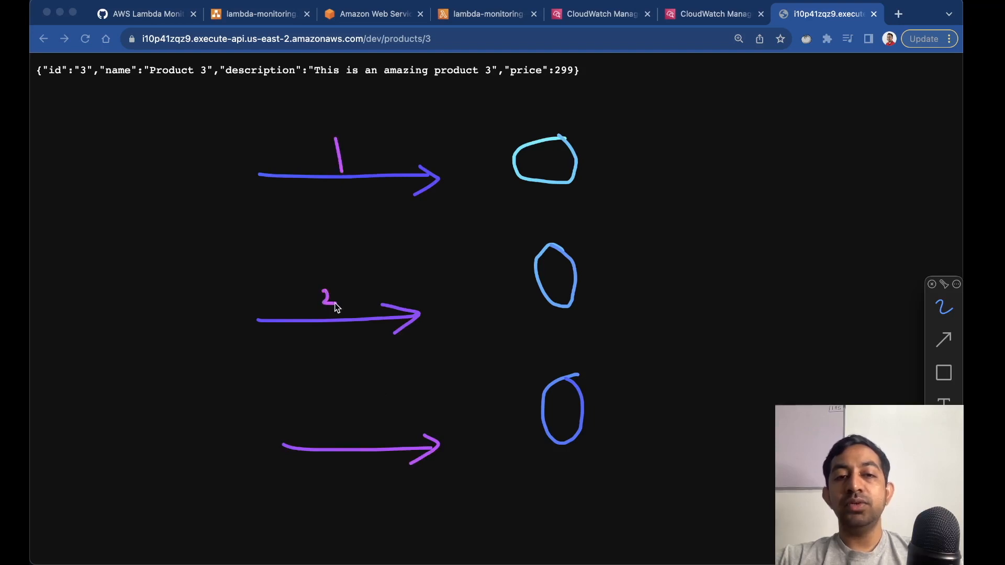
{"action": "mouse_move", "coordinate": [341, 404]}
{"action": "left_mouse_down"}
{"action": "mouse_move", "coordinate": [364, 423]}
{"action": "mouse_move", "coordinate": [346, 425]}
{"action": "left_mouse_up"}
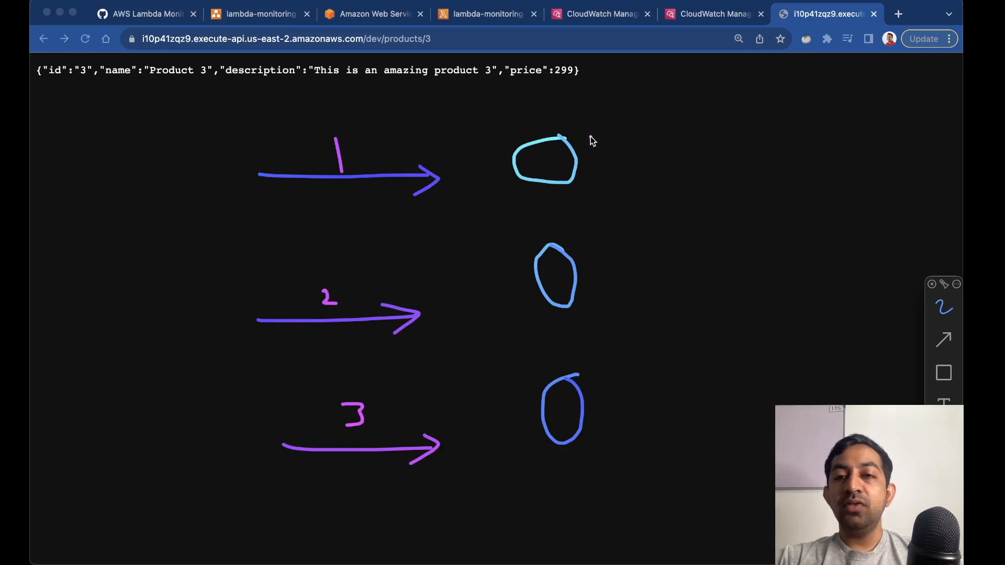
Draw a small mark inside each oval, group the three ovals with a curly bracket and annotate beside the bracket.
{"action": "mouse_move", "coordinate": [541, 157]}
{"action": "left_mouse_down"}
{"action": "mouse_move", "coordinate": [550, 159]}
{"action": "mouse_move", "coordinate": [542, 166]}
{"action": "left_mouse_up"}
{"action": "left_click_drag", "start_coordinate": [553, 277], "coordinate": [554, 288]}
{"action": "left_click_drag", "start_coordinate": [558, 417], "coordinate": [559, 426]}
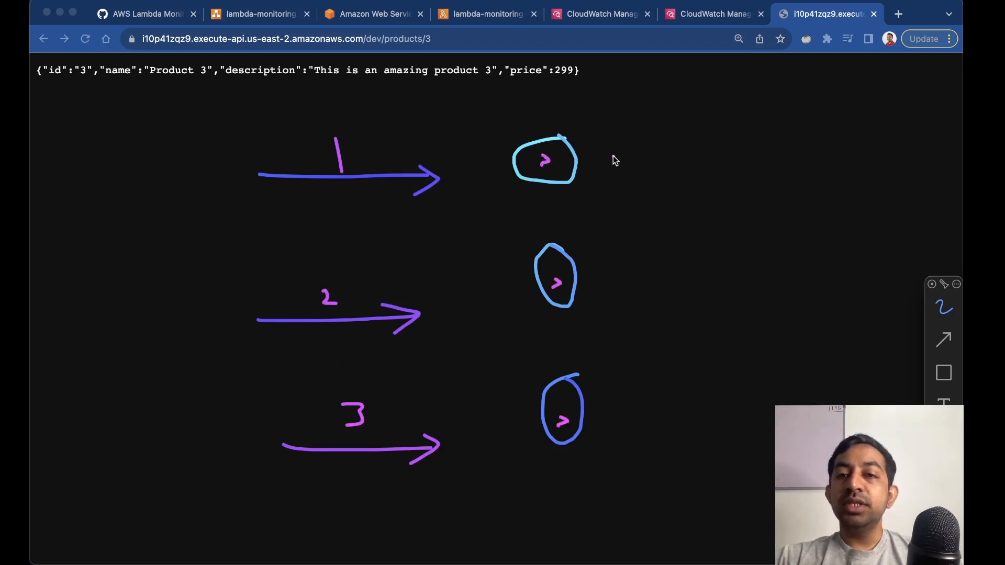
{"action": "mouse_move", "coordinate": [602, 130]}
{"action": "left_mouse_down"}
{"action": "mouse_move", "coordinate": [650, 417]}
{"action": "mouse_move", "coordinate": [612, 448]}
{"action": "left_mouse_up"}
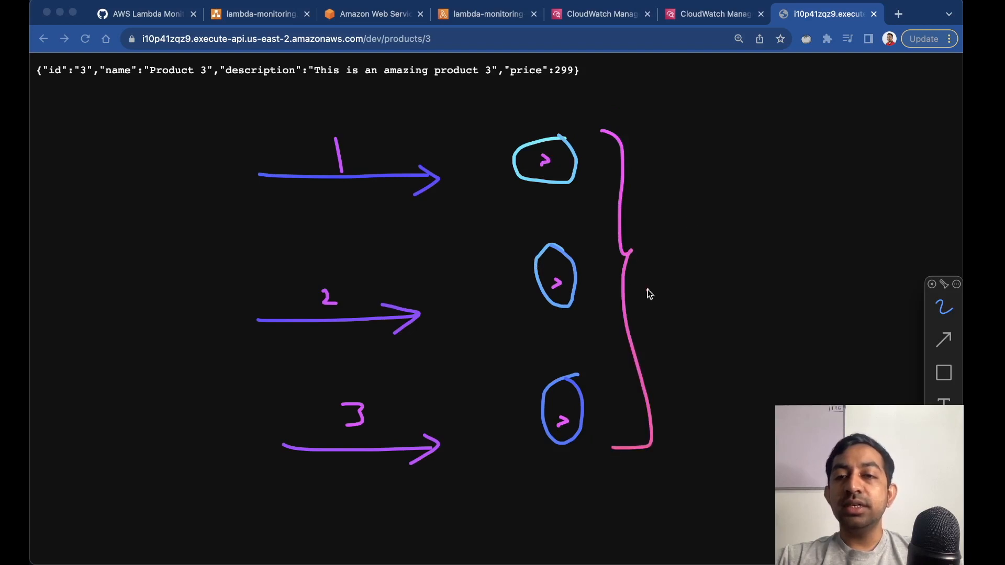
{"action": "left_click_drag", "start_coordinate": [667, 231], "coordinate": [687, 255]}
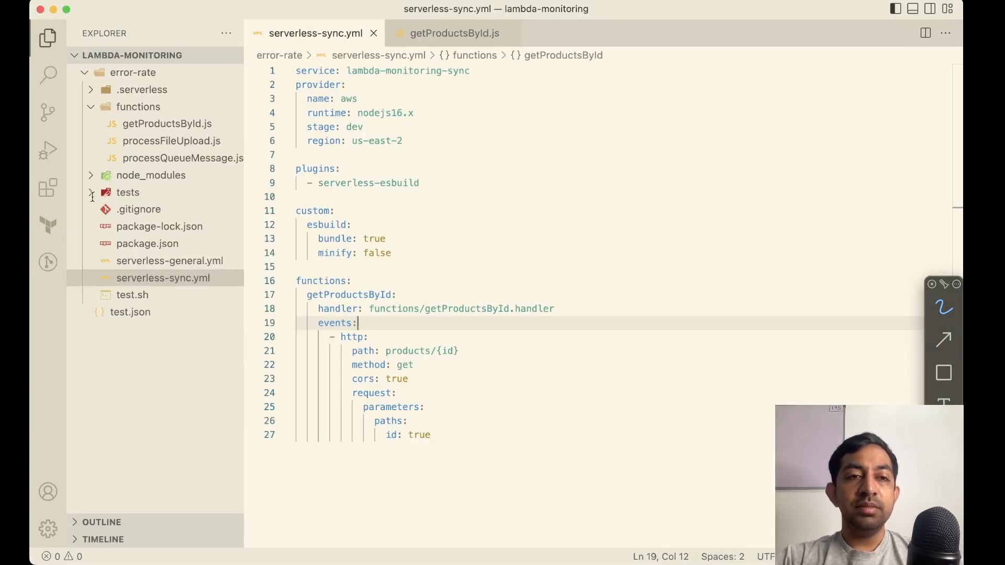
Switch to Visual Studio Code, clear the drawings, open tests/sync/parallel-requests.js and place the cursor on its empty last line.
{"action": "key", "text": "Escape"}
{"action": "left_click", "coordinate": [91, 193]}
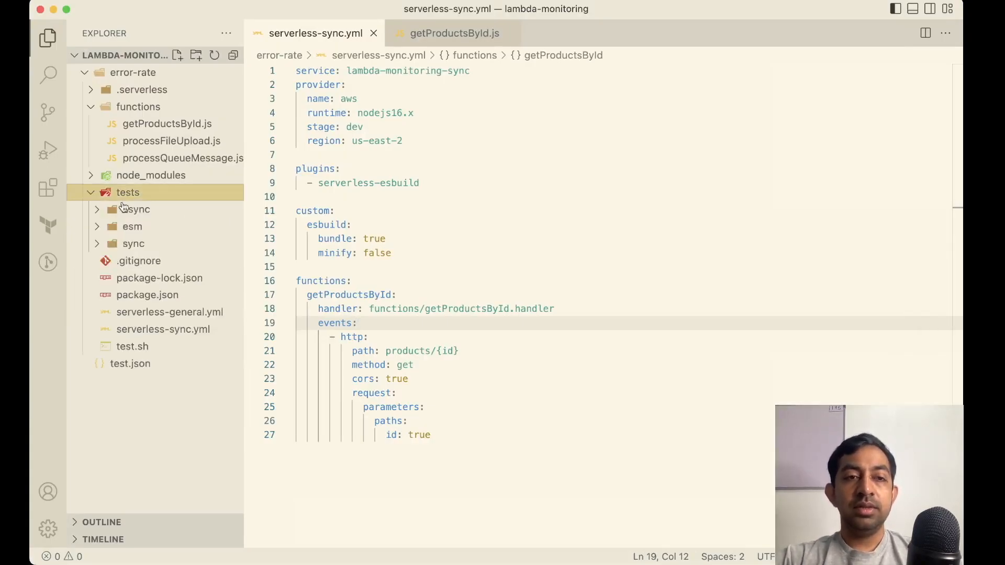
{"action": "left_click", "coordinate": [100, 244]}
{"action": "left_click", "coordinate": [168, 262]}
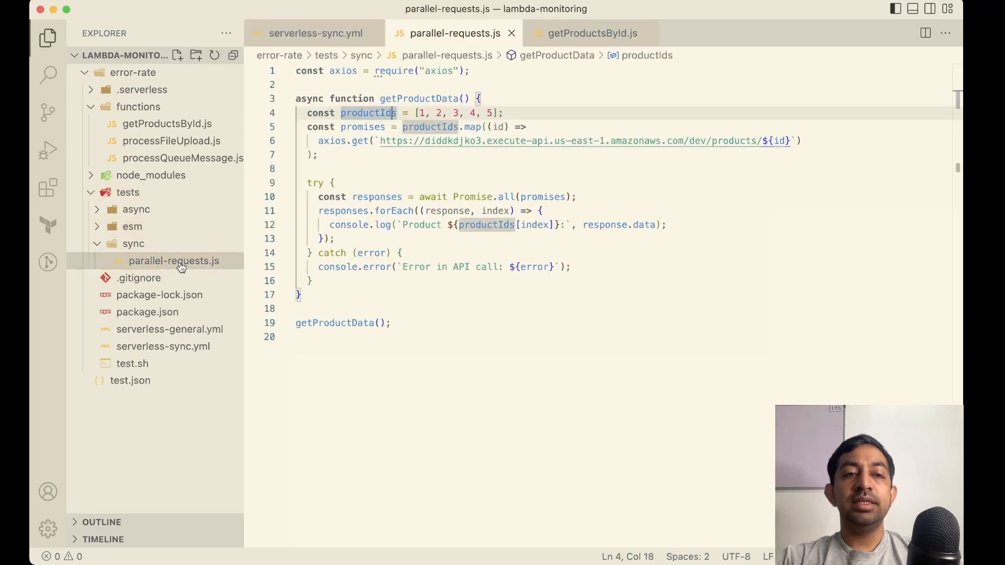
{"action": "left_click", "coordinate": [407, 294]}
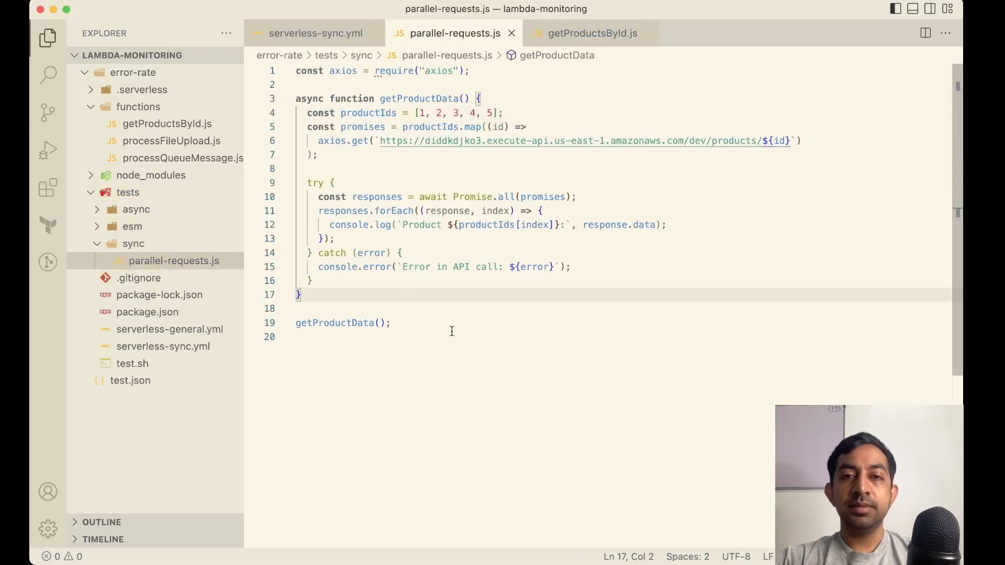
{"action": "key", "text": "Down"}
{"action": "key", "text": "Down"}
{"action": "key", "text": "Down"}
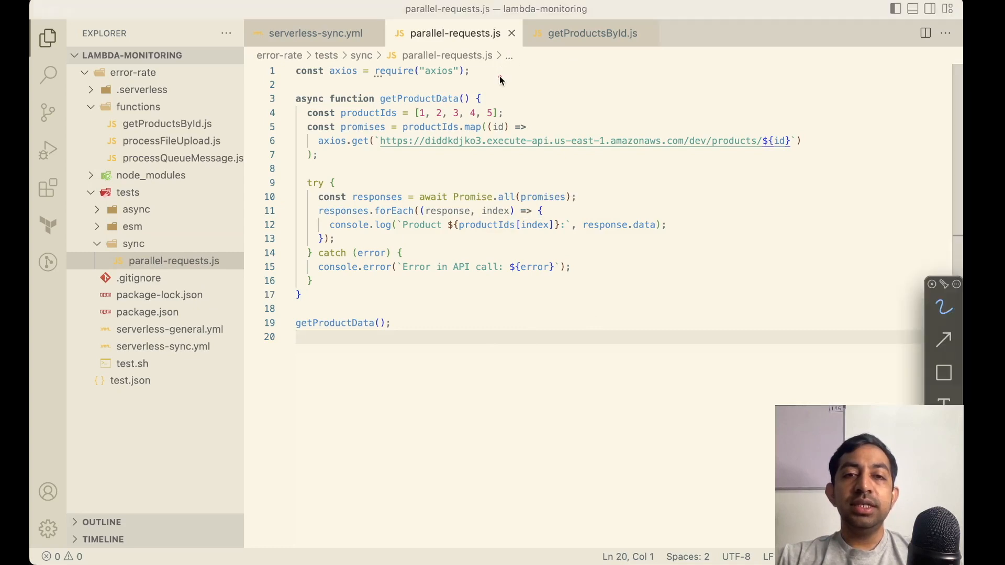
Draw arrows to the getProductData function, the productIds array, axios, the id in the request URL and Promise.all.
{"action": "mouse_move", "coordinate": [497, 77]}
{"action": "left_mouse_down"}
{"action": "mouse_move", "coordinate": [462, 84]}
{"action": "mouse_move", "coordinate": [462, 92]}
{"action": "left_mouse_up"}
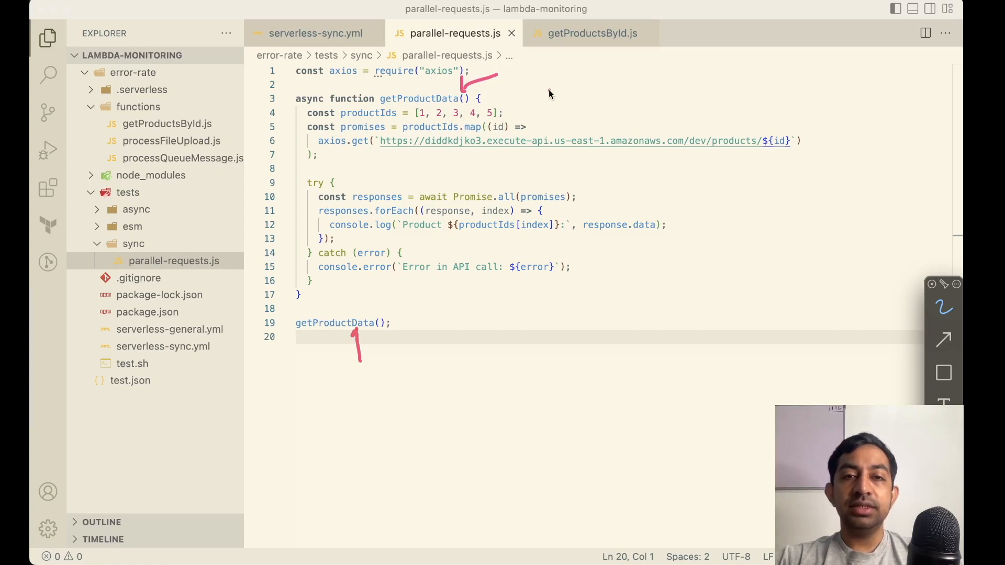
{"action": "left_click_drag", "start_coordinate": [516, 109], "coordinate": [512, 114]}
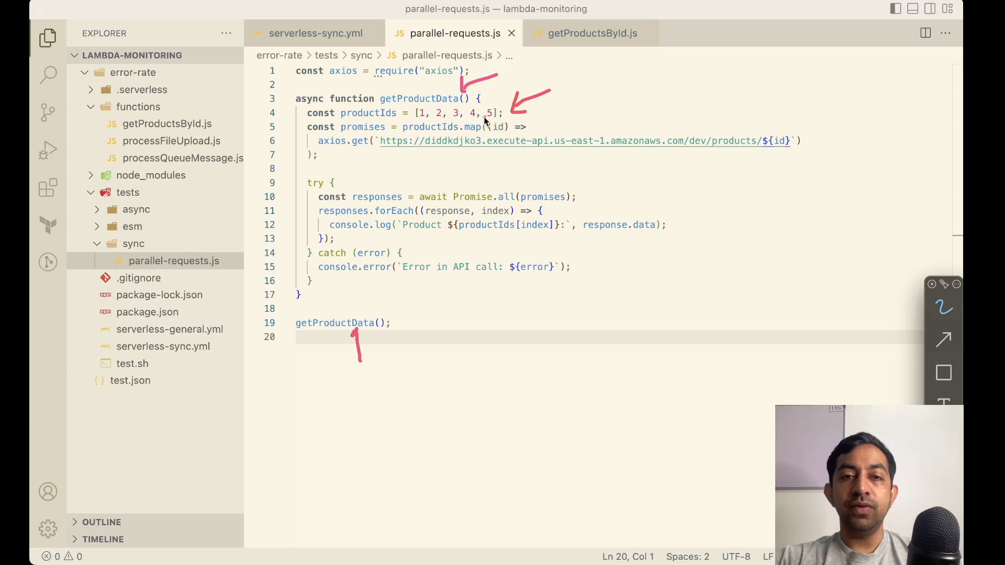
{"action": "left_click_drag", "start_coordinate": [344, 93], "coordinate": [345, 84]}
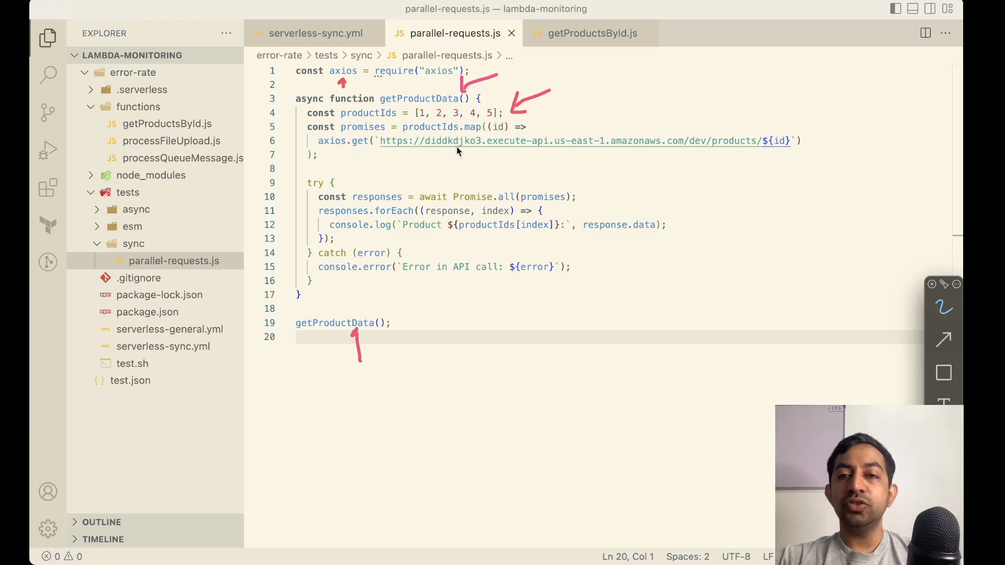
{"action": "left_click_drag", "start_coordinate": [763, 111], "coordinate": [772, 127]}
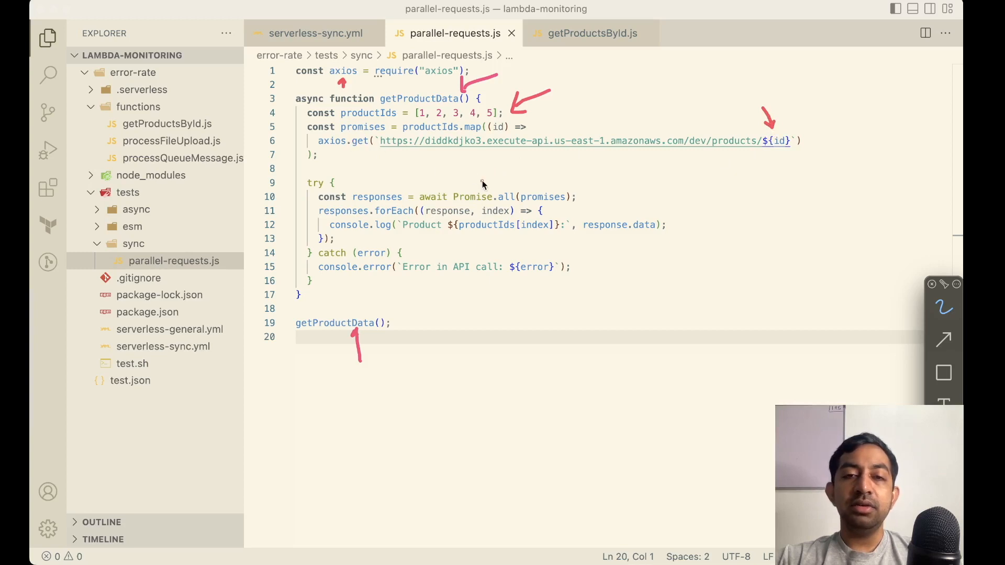
{"action": "mouse_move", "coordinate": [455, 173]}
{"action": "left_mouse_down"}
{"action": "mouse_move", "coordinate": [497, 181]}
{"action": "mouse_move", "coordinate": [487, 189]}
{"action": "mouse_move", "coordinate": [491, 176]}
{"action": "mouse_move", "coordinate": [500, 183]}
{"action": "left_mouse_up"}
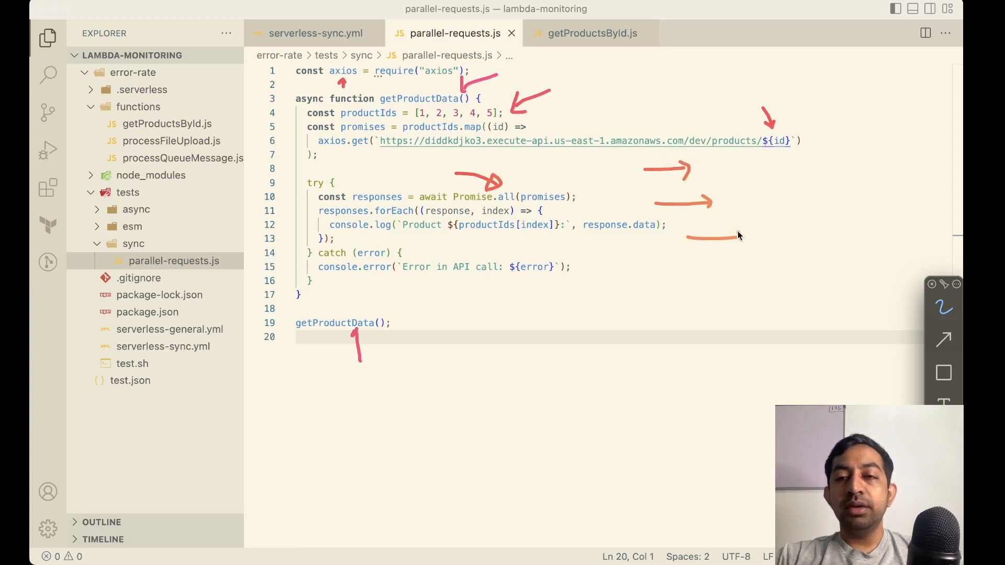
Sketch parallel request arrows and a box with lines beside it next to the code, then clear all drawings.
{"action": "left_click_drag", "start_coordinate": [712, 301], "coordinate": [765, 302]}
{"action": "mouse_move", "coordinate": [785, 178]}
{"action": "left_mouse_down"}
{"action": "mouse_move", "coordinate": [787, 223]}
{"action": "mouse_move", "coordinate": [812, 220]}
{"action": "mouse_move", "coordinate": [790, 215]}
{"action": "left_mouse_up"}
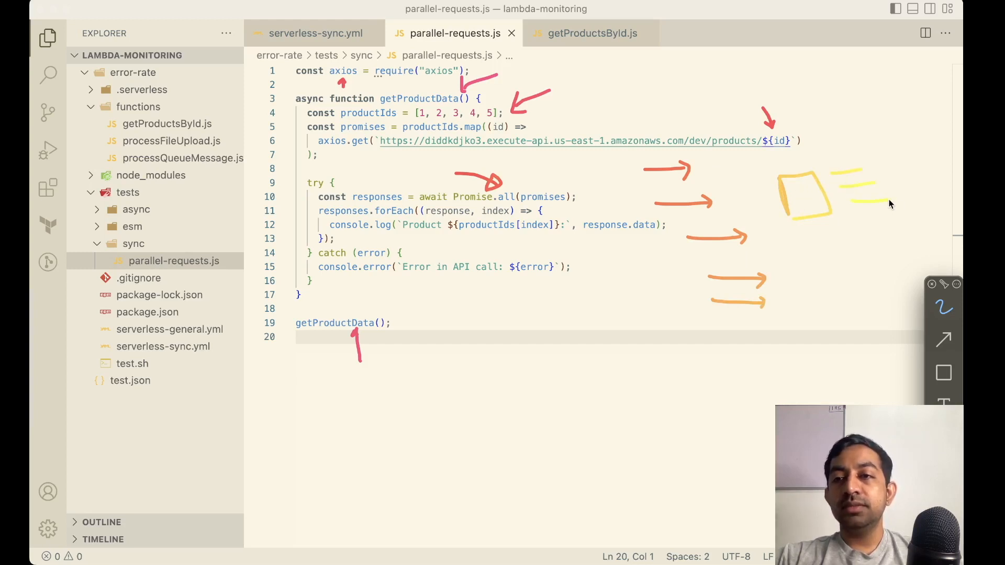
{"action": "left_click_drag", "start_coordinate": [887, 215], "coordinate": [915, 213]}
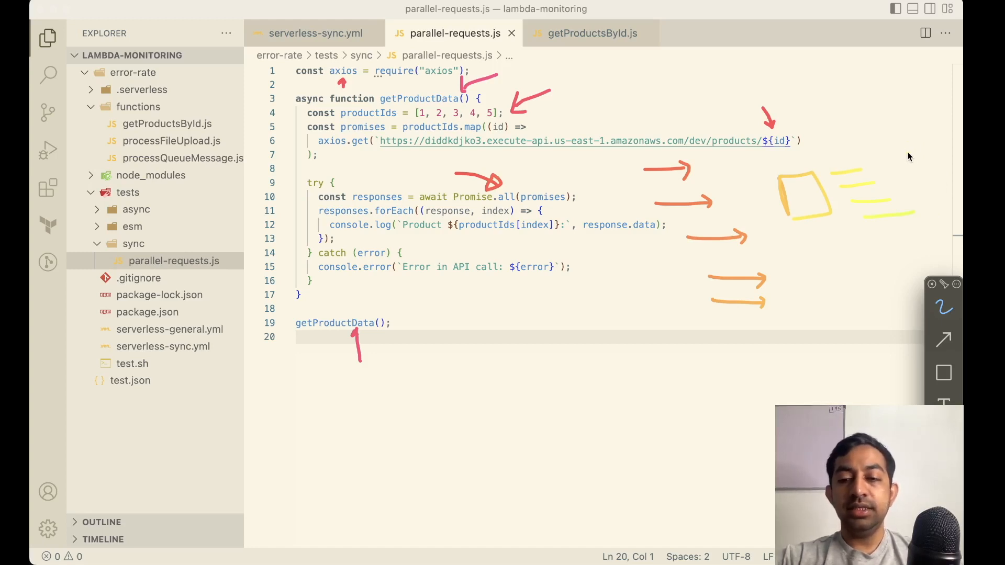
{"action": "key", "text": "Escape"}
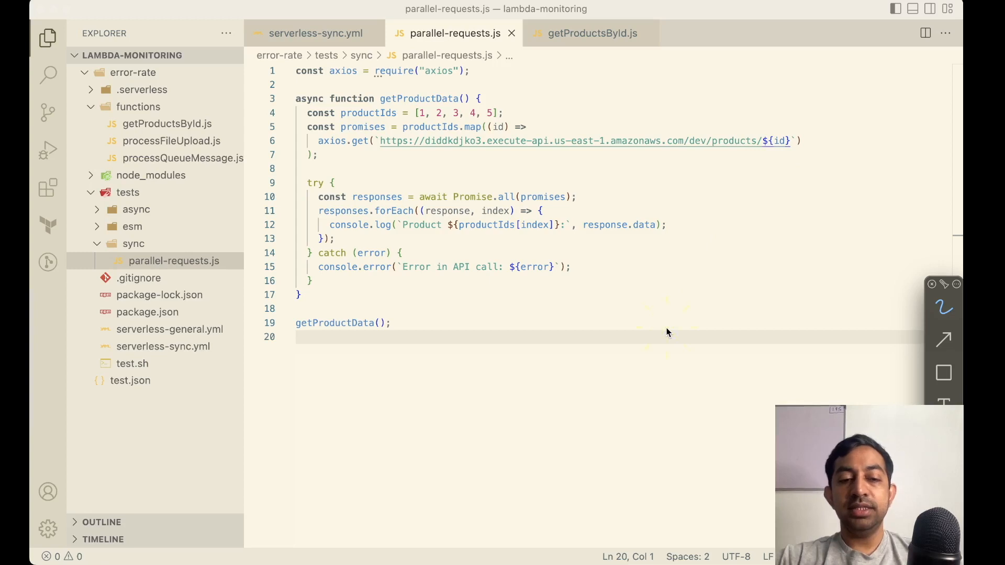
Run node parallel-requests.js in the integrated terminal and enlarge the terminal panel to show the full output.
{"action": "key", "text": "ctrl+grave"}
{"action": "type", "text": "node parallel-requests.js"}
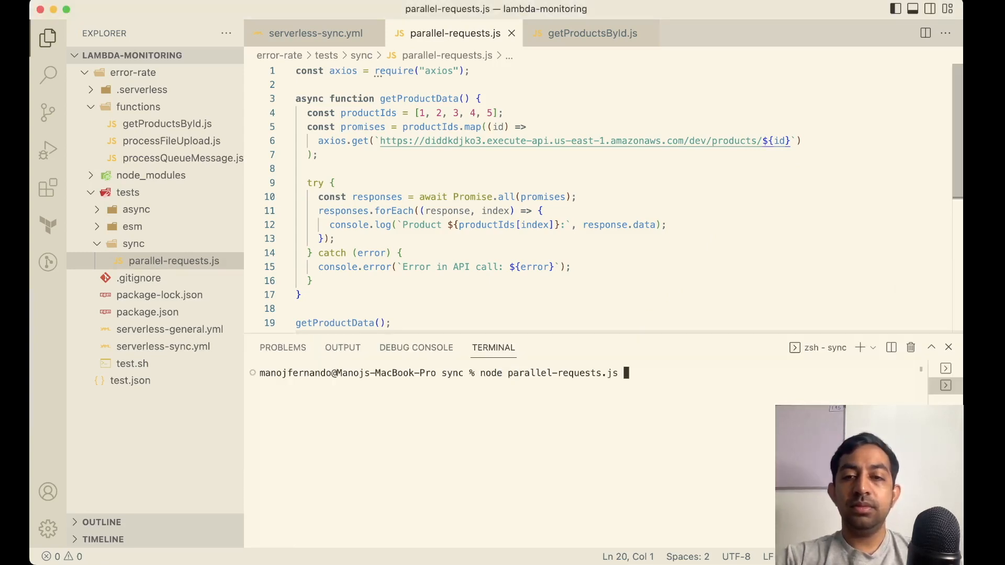
{"action": "key", "text": "Return"}
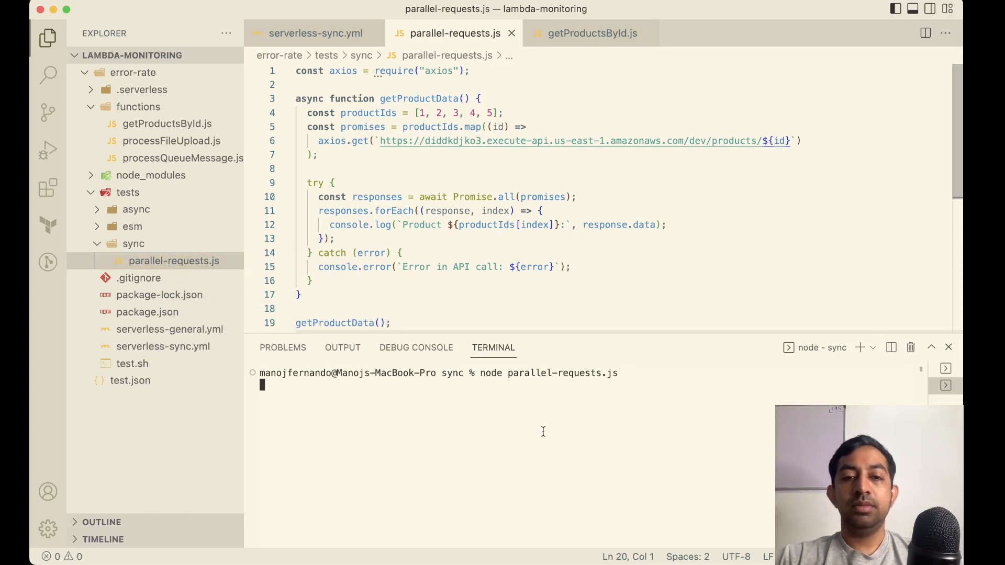
{"action": "left_click_drag", "start_coordinate": [588, 339], "coordinate": [589, 113]}
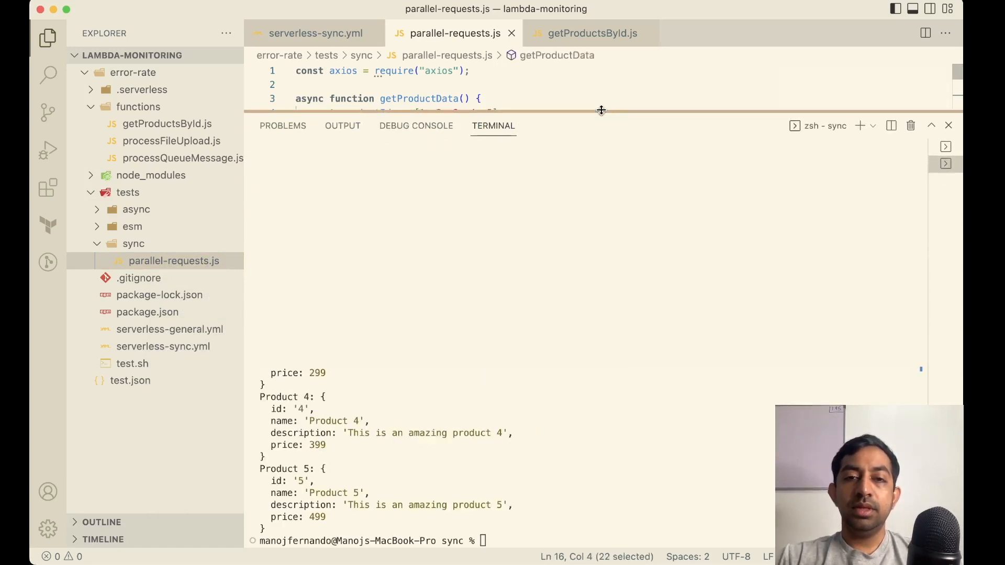
Mark the first product entries in the terminal output and draw a line alongside all five product results.
{"action": "key", "text": "ctrl+a"}
{"action": "left_click_drag", "start_coordinate": [384, 161], "coordinate": [314, 175]}
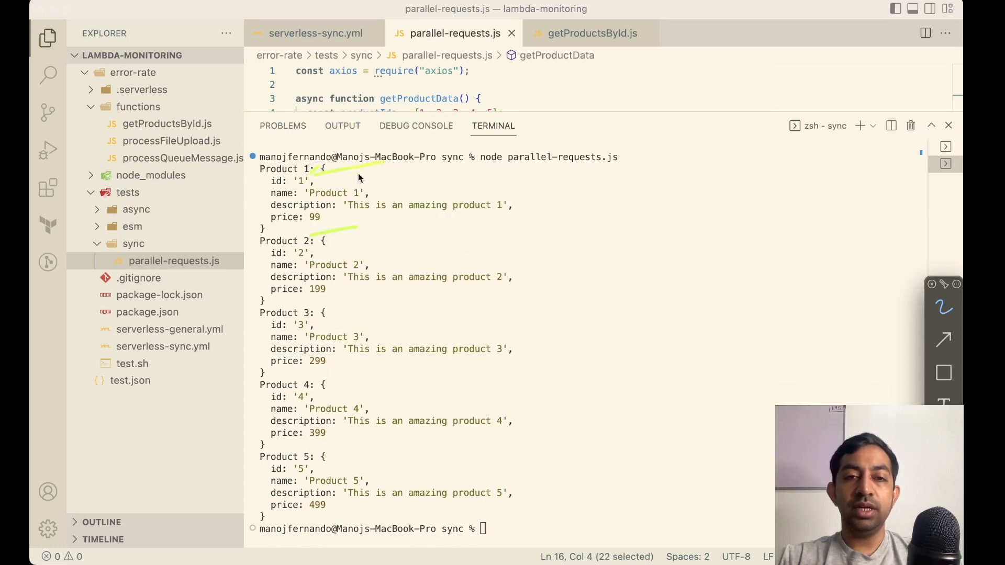
{"action": "left_click_drag", "start_coordinate": [384, 178], "coordinate": [366, 194]}
{"action": "left_click_drag", "start_coordinate": [548, 184], "coordinate": [507, 193]}
{"action": "left_click_drag", "start_coordinate": [327, 220], "coordinate": [385, 219]}
{"action": "mouse_move", "coordinate": [566, 155]}
{"action": "left_mouse_down"}
{"action": "mouse_move", "coordinate": [591, 253]}
{"action": "mouse_move", "coordinate": [558, 527]}
{"action": "left_mouse_up"}
{"action": "left_click_drag", "start_coordinate": [636, 357], "coordinate": [687, 341]}
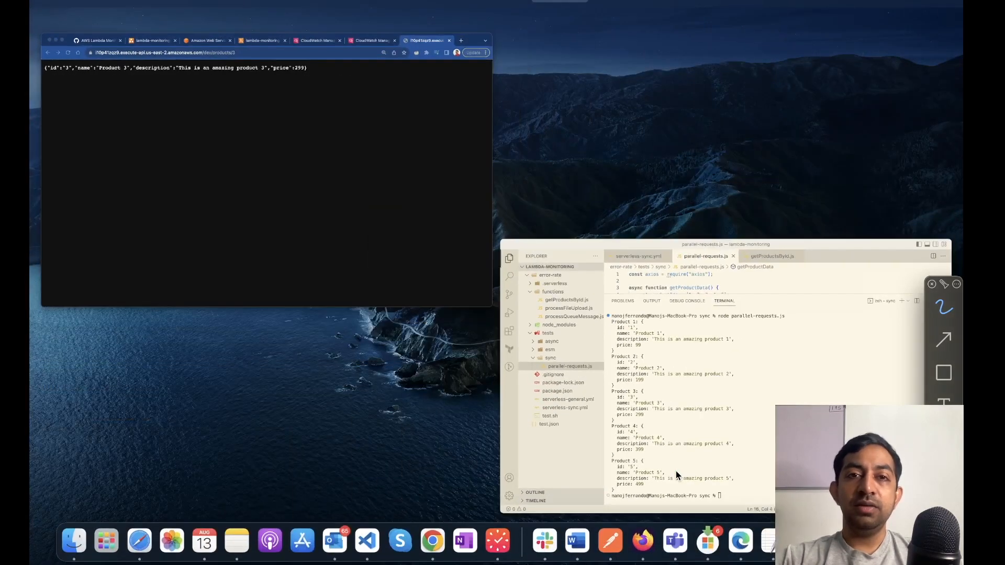
Switch to Chrome, return to the getProductsById monitoring page, close the enlarged chart and refresh the CloudWatch metrics.
{"action": "left_click", "coordinate": [396, 204]}
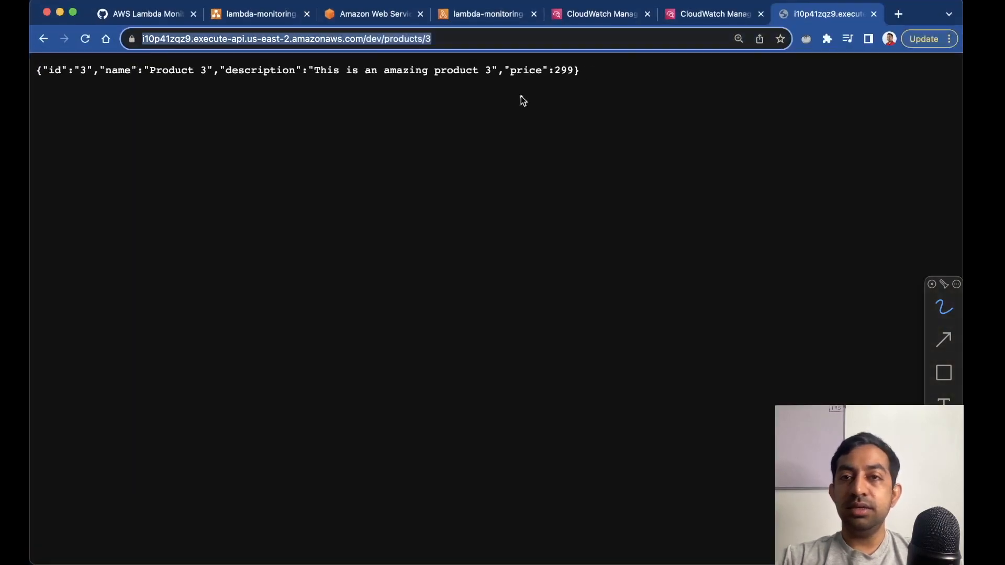
{"action": "key", "text": "Escape"}
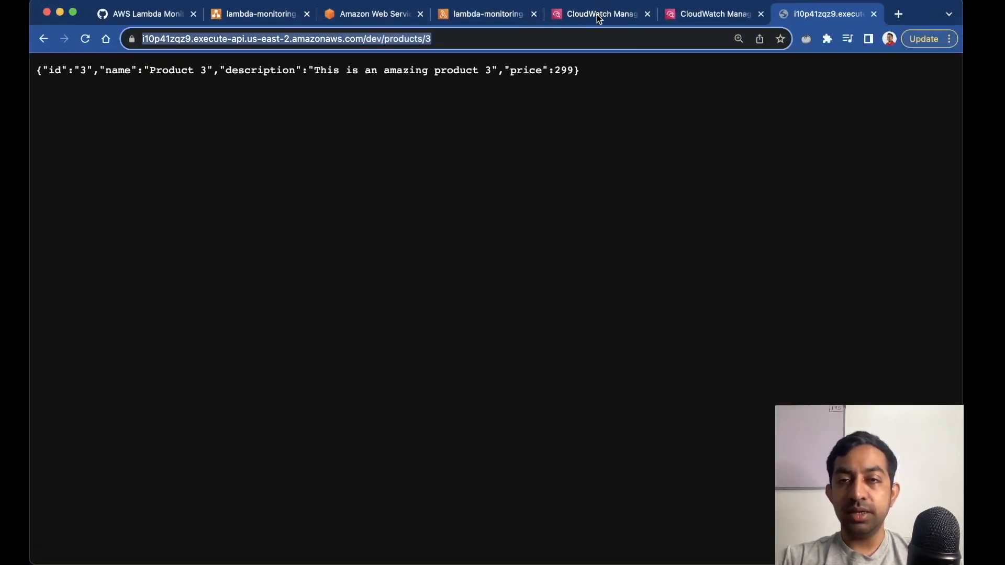
{"action": "left_click", "coordinate": [599, 20]}
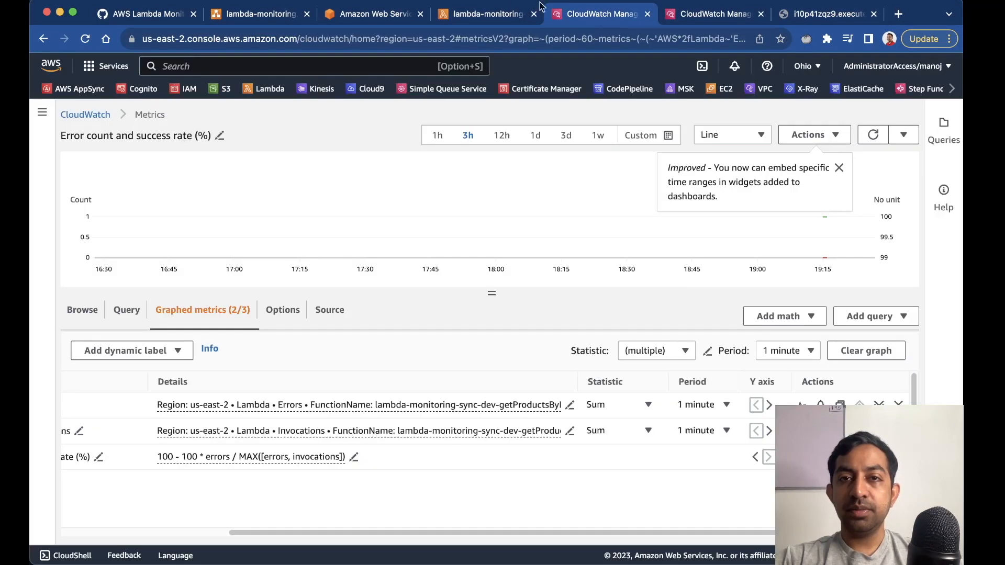
{"action": "left_click", "coordinate": [492, 16]}
{"action": "left_click", "coordinate": [897, 116]}
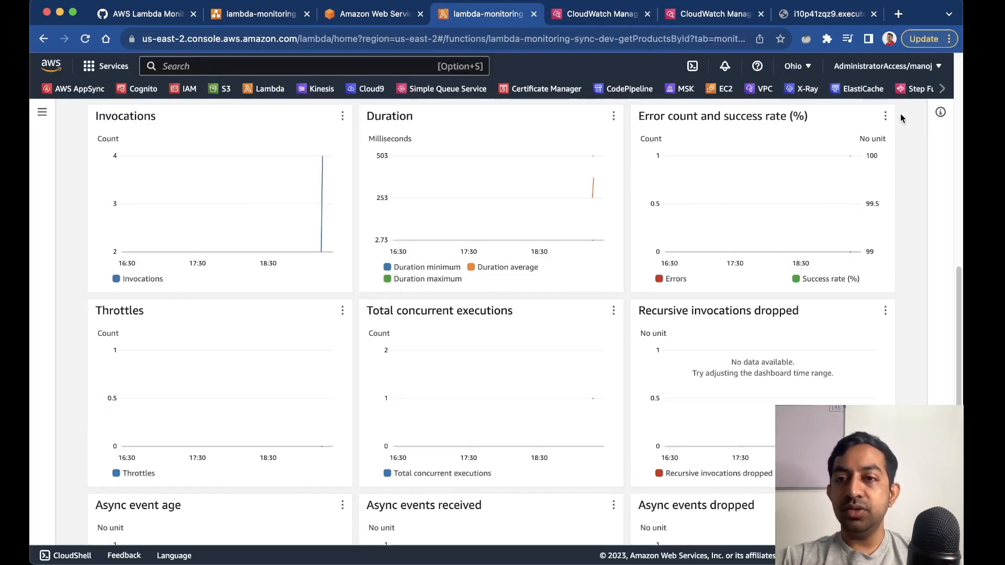
{"action": "scroll", "coordinate": [653, 302], "scroll_direction": "up", "scroll_amount": 7}
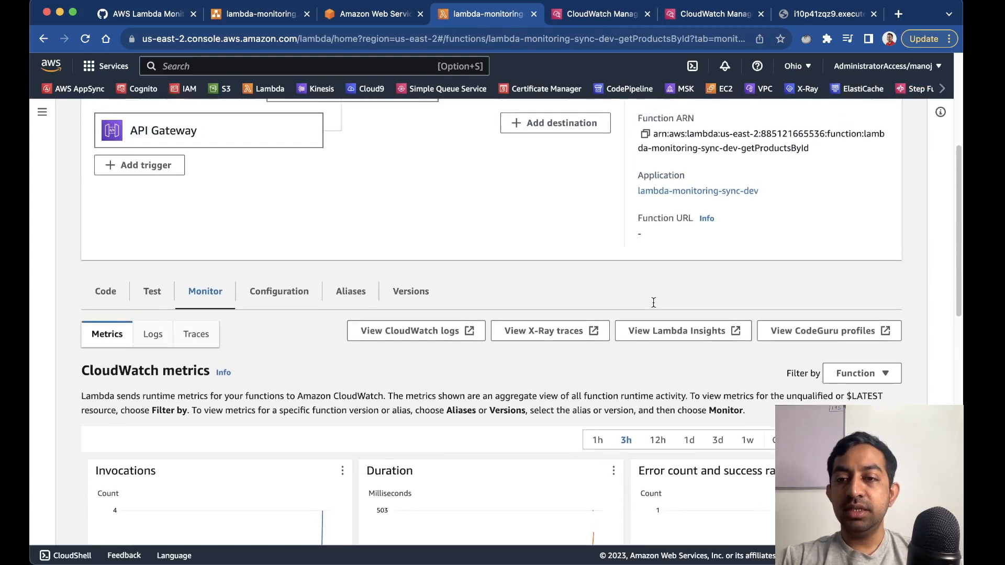
{"action": "scroll", "coordinate": [653, 298], "scroll_direction": "down", "scroll_amount": 4}
{"action": "left_click", "coordinate": [848, 220]}
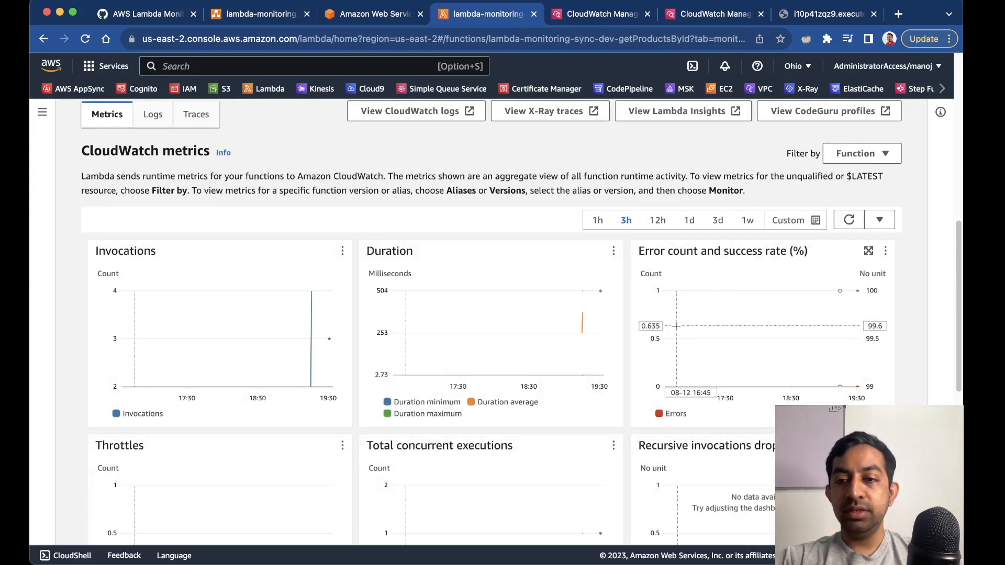
Enlarge the Total concurrent executions chart and set its time range to 1h.
{"action": "scroll", "coordinate": [675, 326], "scroll_direction": "down", "scroll_amount": 3}
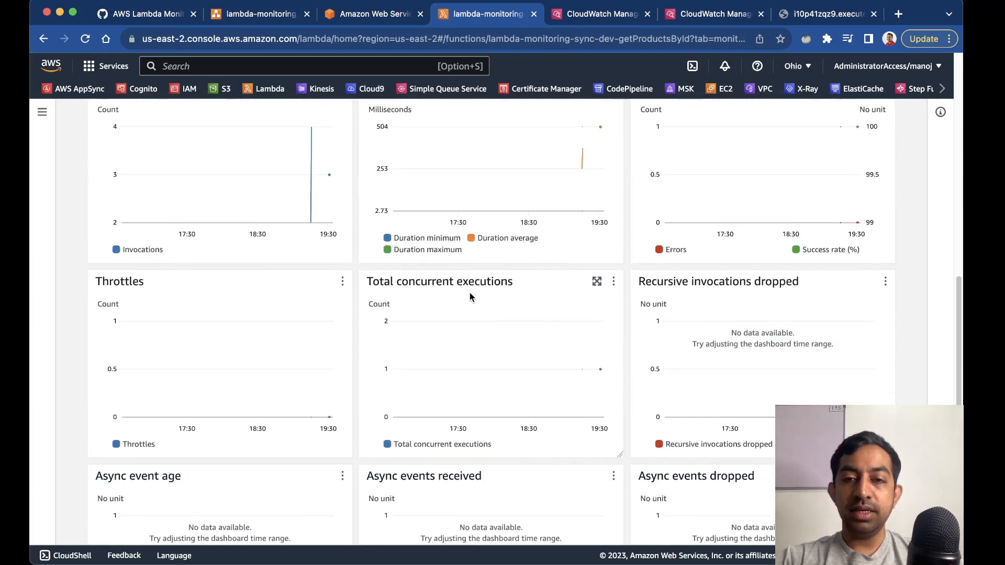
{"action": "left_click", "coordinate": [596, 284]}
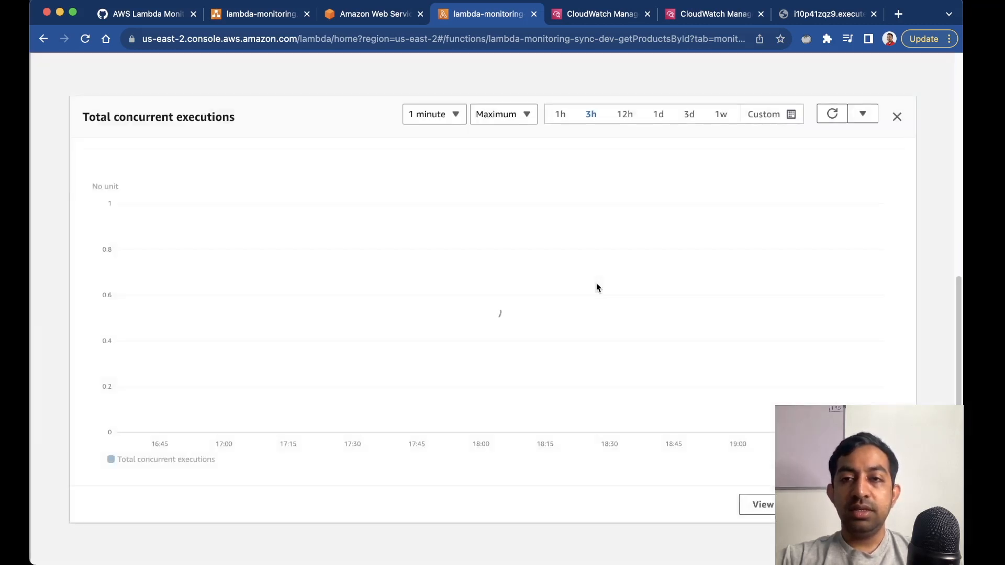
{"action": "mouse_move", "coordinate": [870, 323]}
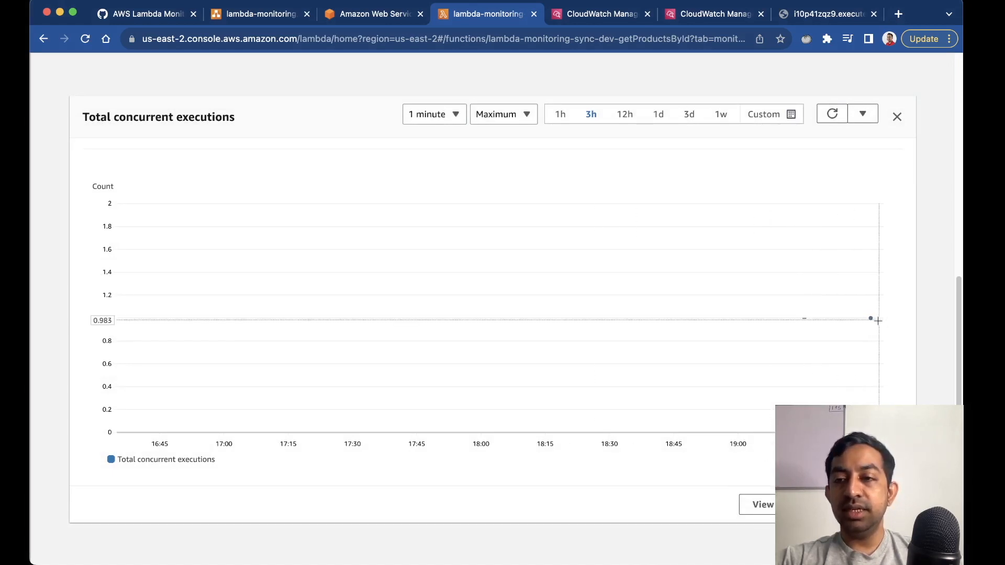
{"action": "left_click", "coordinate": [559, 116]}
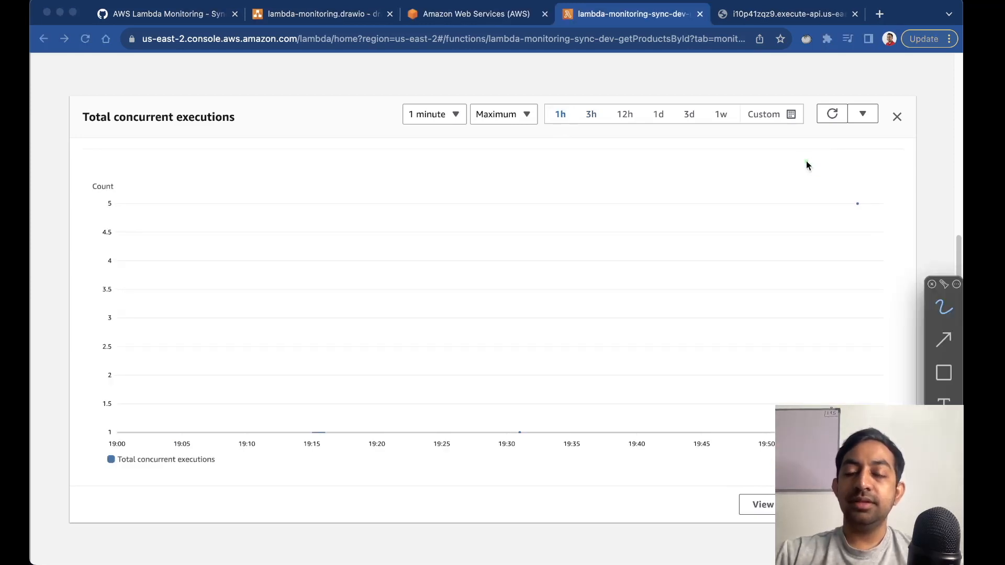
Circle the latest data point and the count 5, draw arrows to the point, write 1000 on the chart, and clear the drawings.
{"action": "left_click_drag", "start_coordinate": [797, 154], "coordinate": [829, 173]}
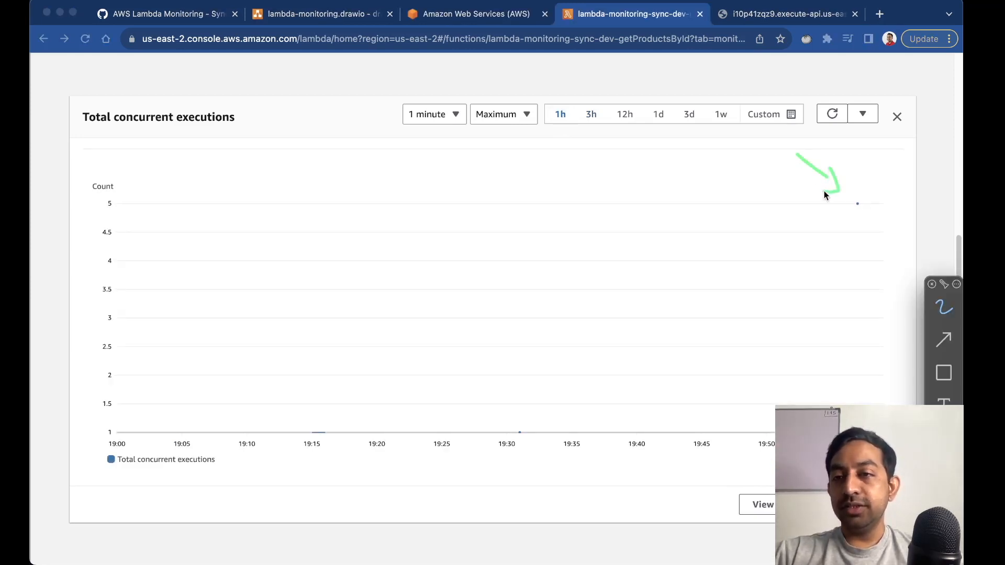
{"action": "left_click_drag", "start_coordinate": [865, 211], "coordinate": [852, 184]}
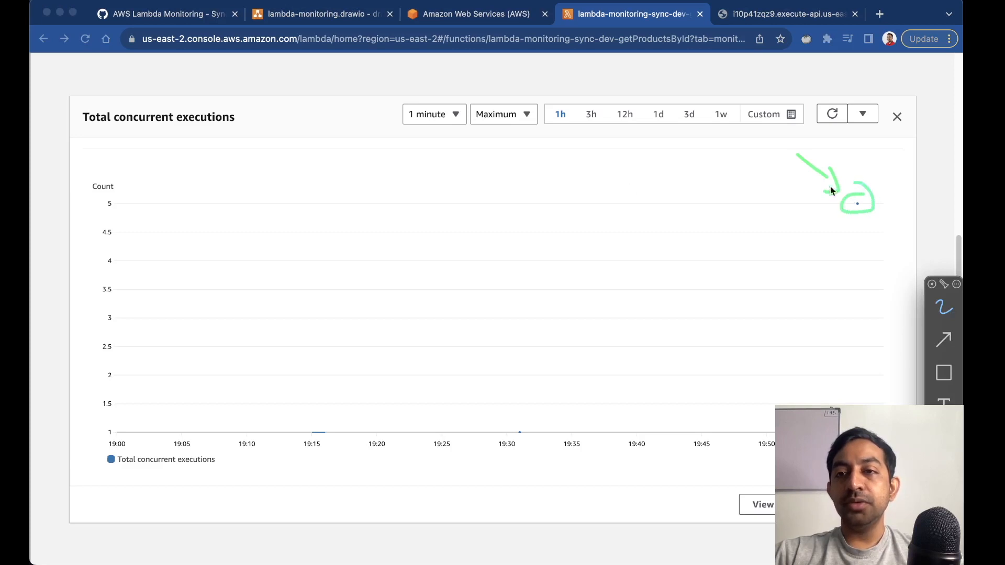
{"action": "mouse_move", "coordinate": [119, 208]}
{"action": "left_mouse_down"}
{"action": "mouse_move", "coordinate": [112, 199]}
{"action": "mouse_move", "coordinate": [99, 209]}
{"action": "mouse_move", "coordinate": [115, 202]}
{"action": "left_mouse_up"}
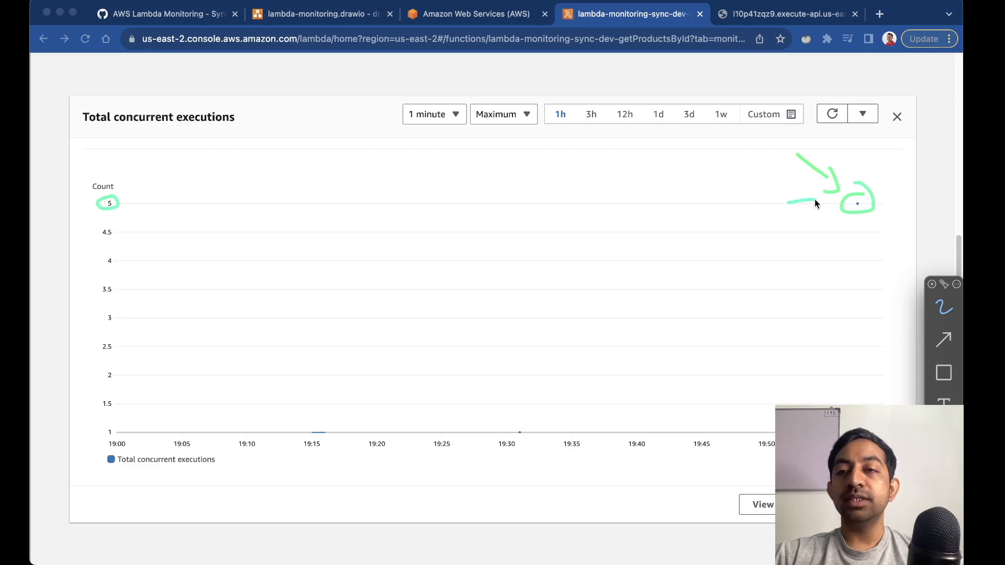
{"action": "left_click_drag", "start_coordinate": [804, 198], "coordinate": [812, 207]}
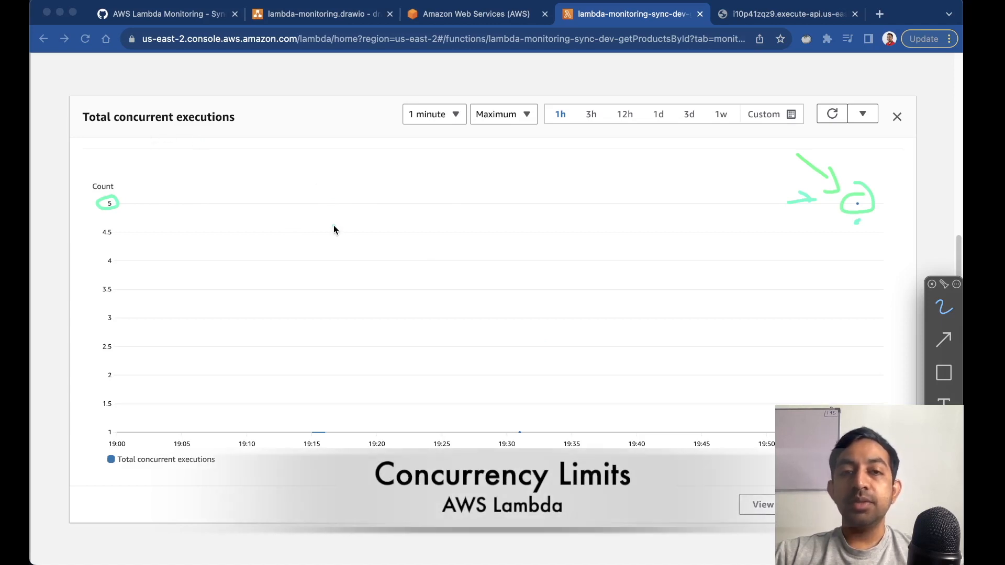
{"action": "mouse_move", "coordinate": [341, 211]}
{"action": "left_mouse_down"}
{"action": "mouse_move", "coordinate": [343, 236]}
{"action": "mouse_move", "coordinate": [426, 211]}
{"action": "left_mouse_up"}
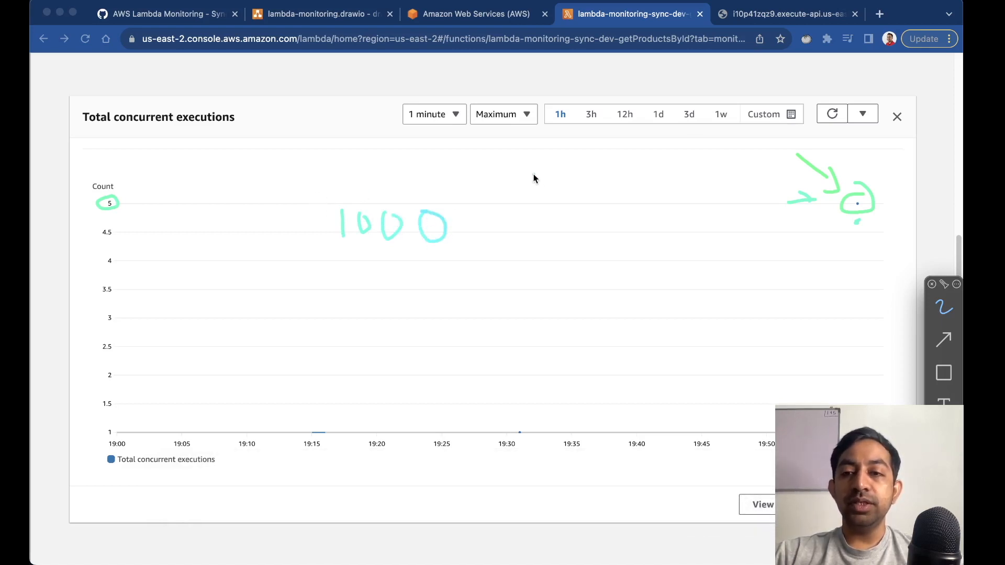
{"action": "key", "text": "Delete"}
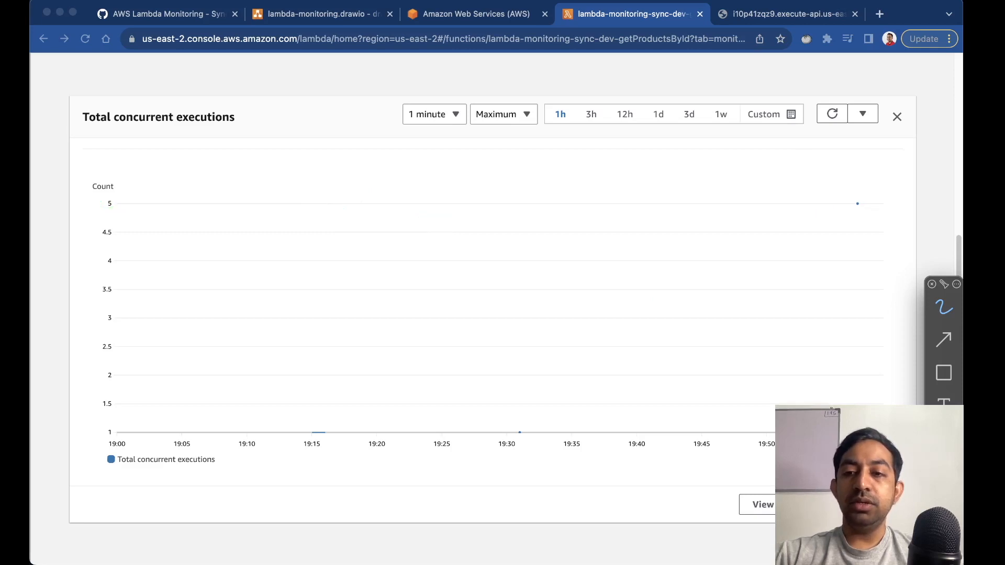
{"action": "key", "text": "Escape"}
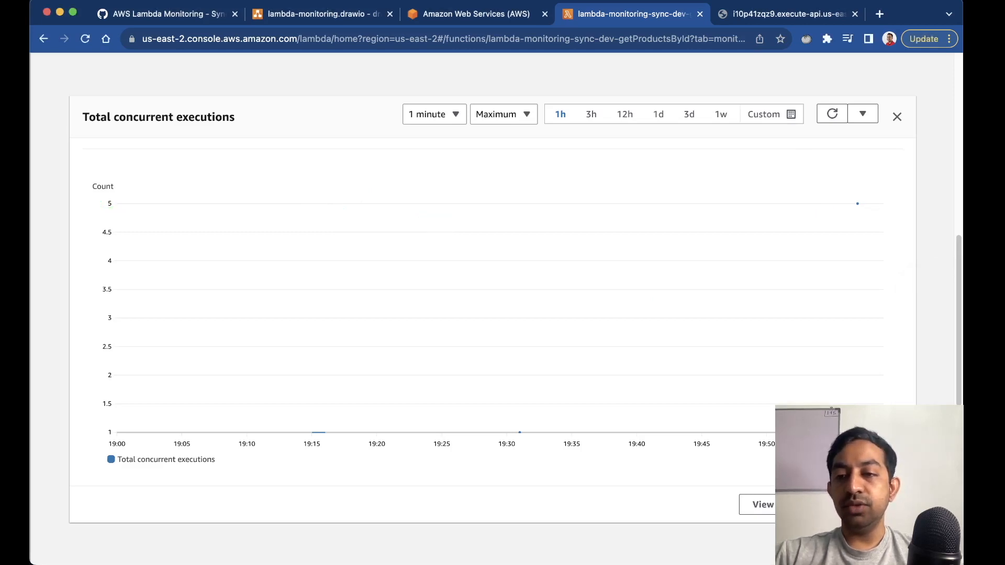
Close the enlarged chart and go up through the functions list to the Lambda dashboard.
{"action": "key", "text": "Escape"}
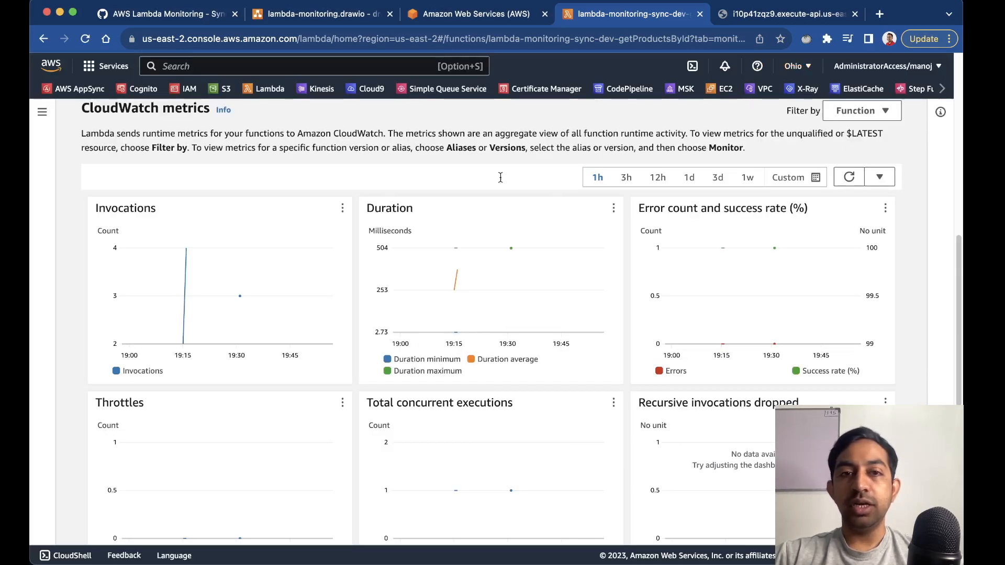
{"action": "scroll", "coordinate": [397, 253], "scroll_direction": "up", "scroll_amount": 15}
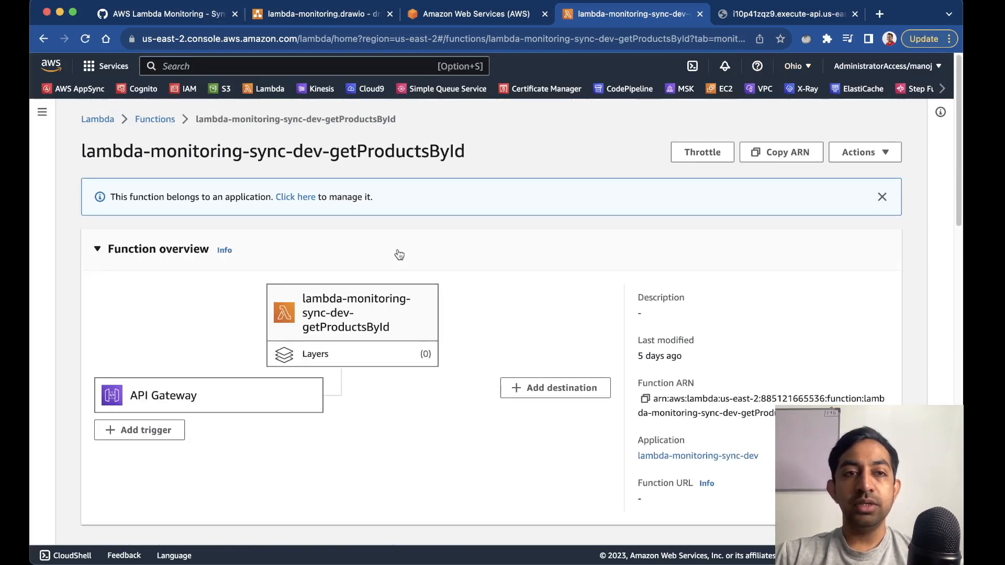
{"action": "left_click", "coordinate": [156, 118]}
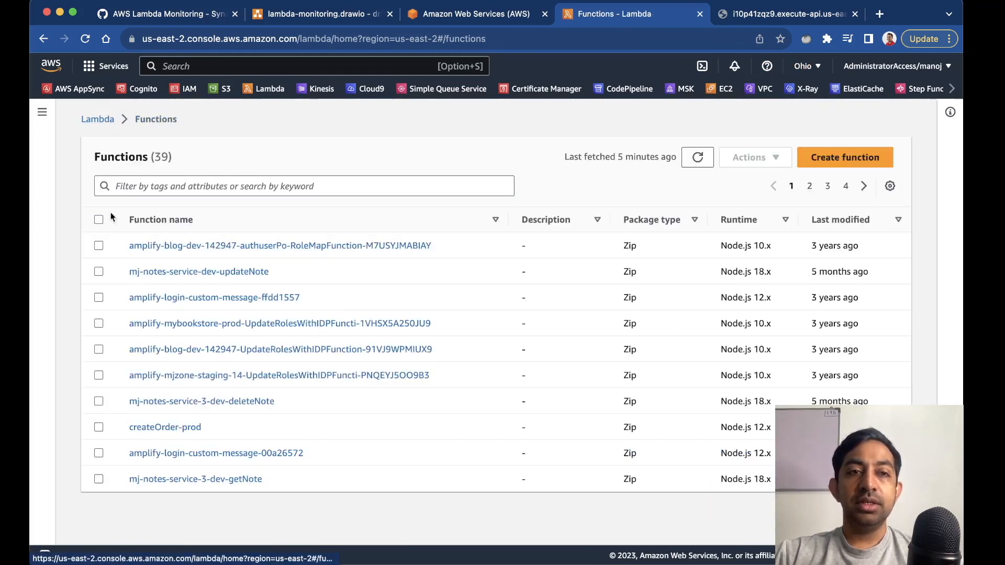
{"action": "left_click", "coordinate": [97, 119]}
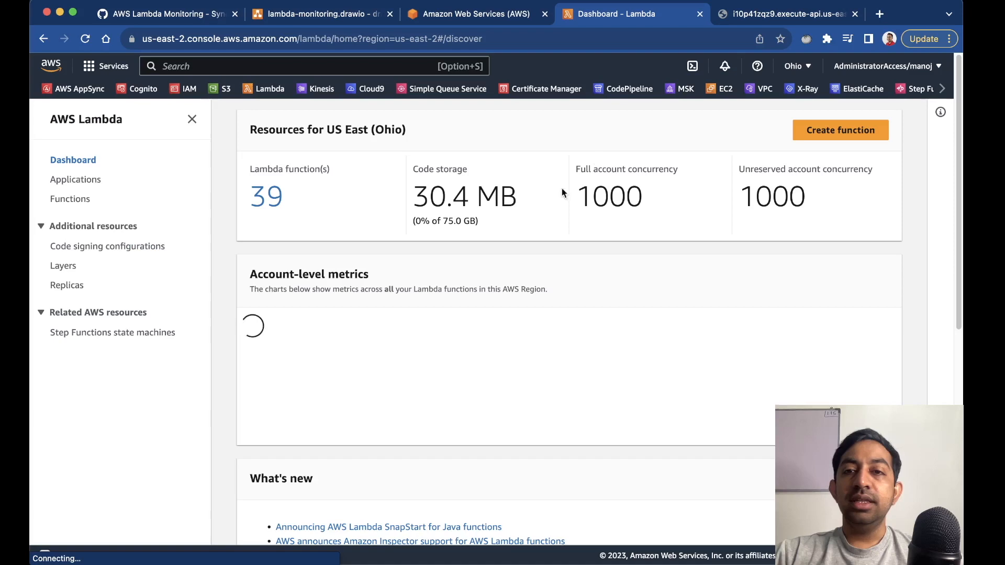
Draw an arrow to the full account concurrency and double-underline the full and unreserved account concurrency values.
{"action": "mouse_move", "coordinate": [542, 128]}
{"action": "left_mouse_down"}
{"action": "mouse_move", "coordinate": [625, 166]}
{"action": "mouse_move", "coordinate": [580, 172]}
{"action": "left_mouse_up"}
{"action": "left_click_drag", "start_coordinate": [598, 231], "coordinate": [653, 225]}
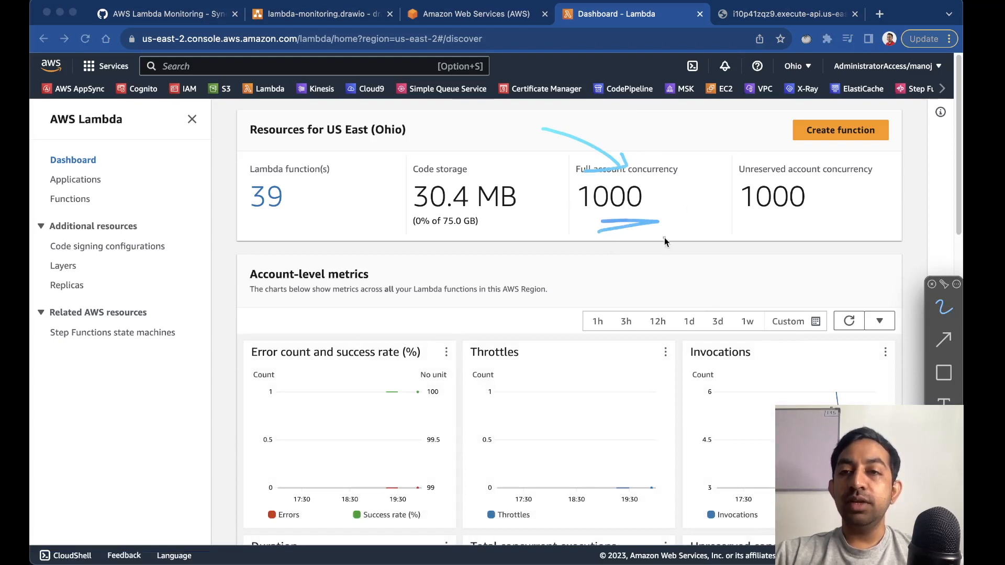
{"action": "left_click_drag", "start_coordinate": [740, 220], "coordinate": [811, 217]}
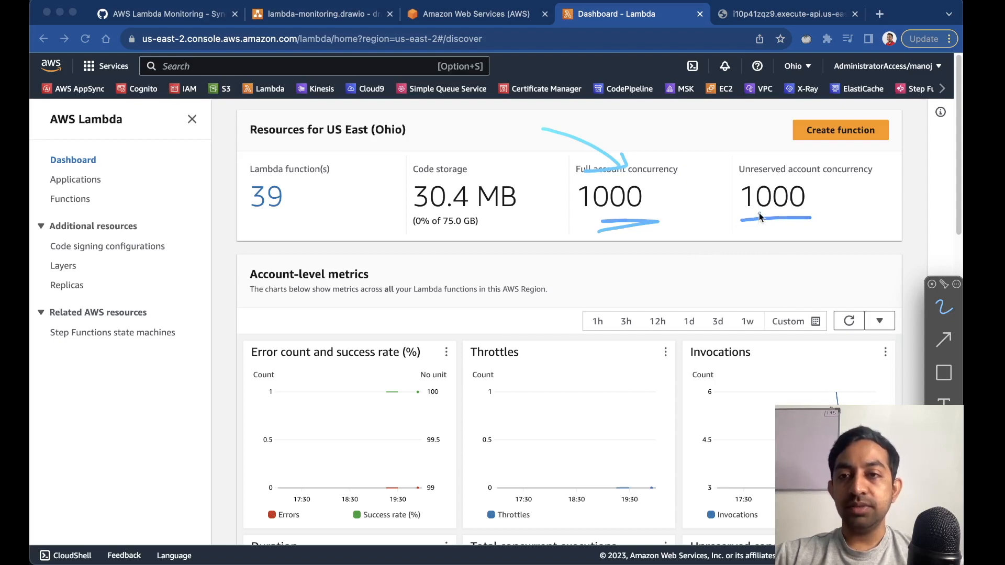
{"action": "left_click_drag", "start_coordinate": [743, 225], "coordinate": [818, 226]}
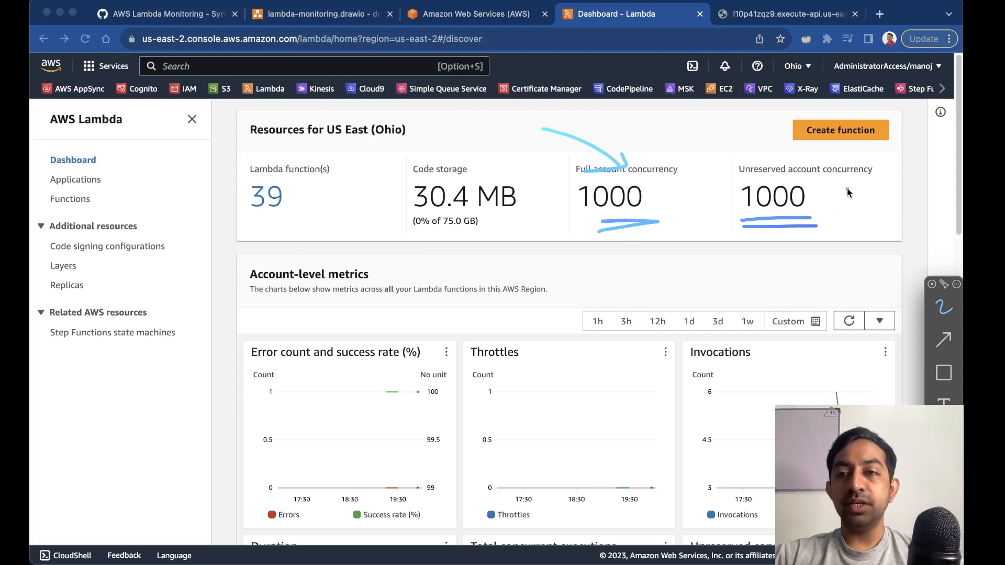
Write 995 and 0 beside the unreserved account concurrency, add an arrow to the 0, underline the heading, and clear the drawings.
{"action": "mouse_move", "coordinate": [839, 189]}
{"action": "left_mouse_down"}
{"action": "mouse_move", "coordinate": [841, 204]}
{"action": "mouse_move", "coordinate": [880, 201]}
{"action": "mouse_move", "coordinate": [871, 212]}
{"action": "left_mouse_up"}
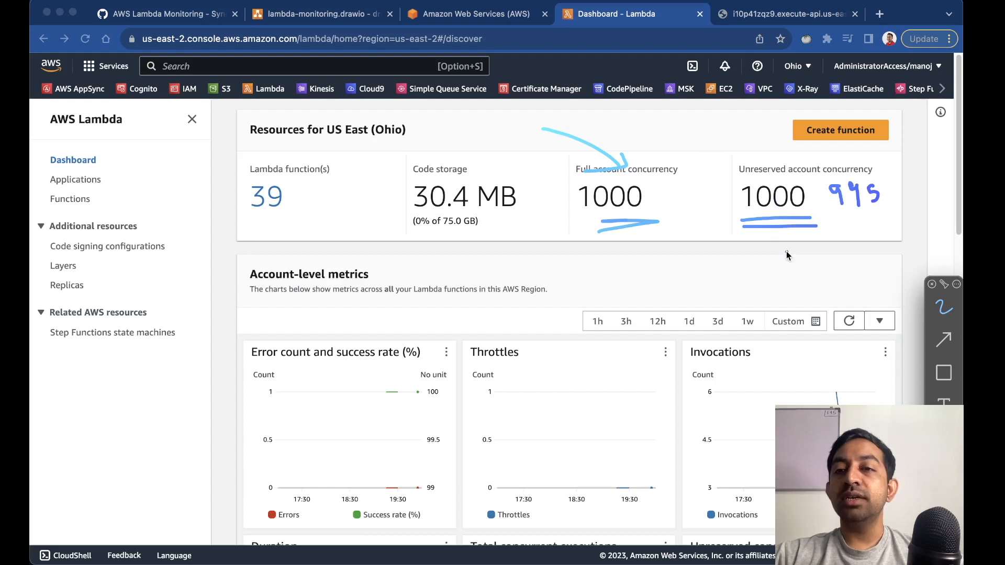
{"action": "mouse_move", "coordinate": [857, 225]}
{"action": "left_mouse_down"}
{"action": "mouse_move", "coordinate": [848, 238]}
{"action": "mouse_move", "coordinate": [862, 230]}
{"action": "mouse_move", "coordinate": [857, 223]}
{"action": "left_mouse_up"}
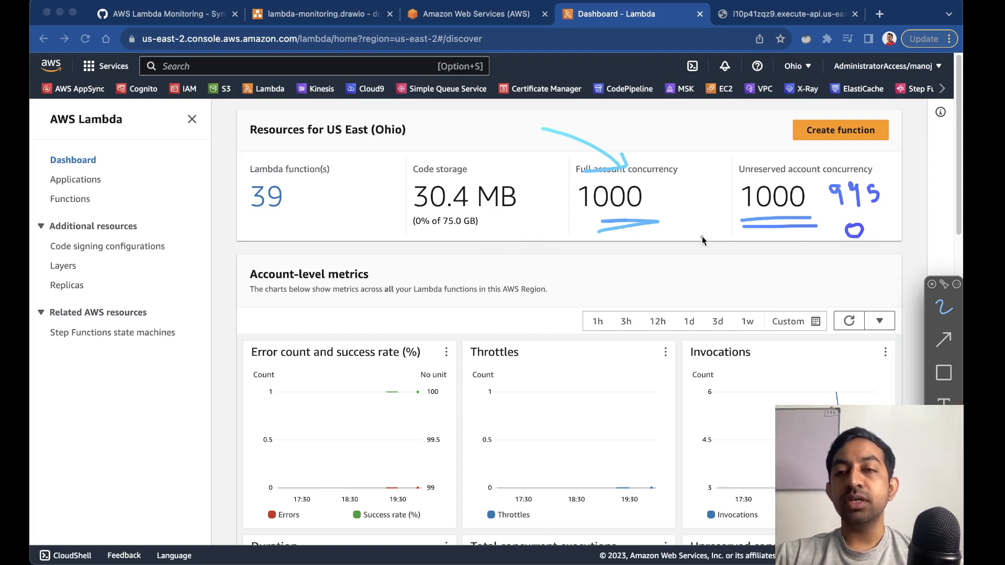
{"action": "mouse_move", "coordinate": [856, 240]}
{"action": "left_mouse_down"}
{"action": "mouse_move", "coordinate": [838, 264]}
{"action": "mouse_move", "coordinate": [860, 252]}
{"action": "left_mouse_up"}
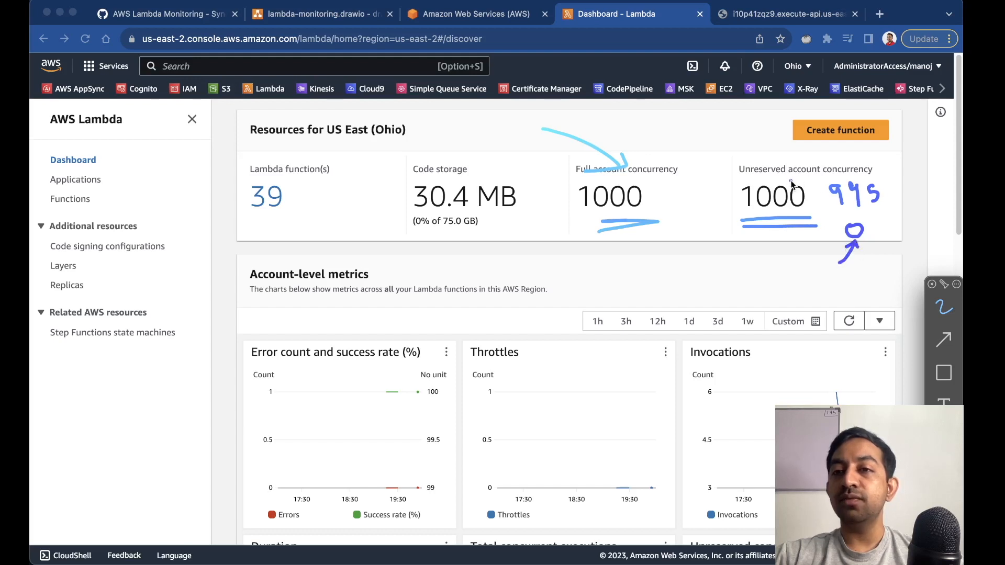
{"action": "left_click_drag", "start_coordinate": [742, 179], "coordinate": [880, 180]}
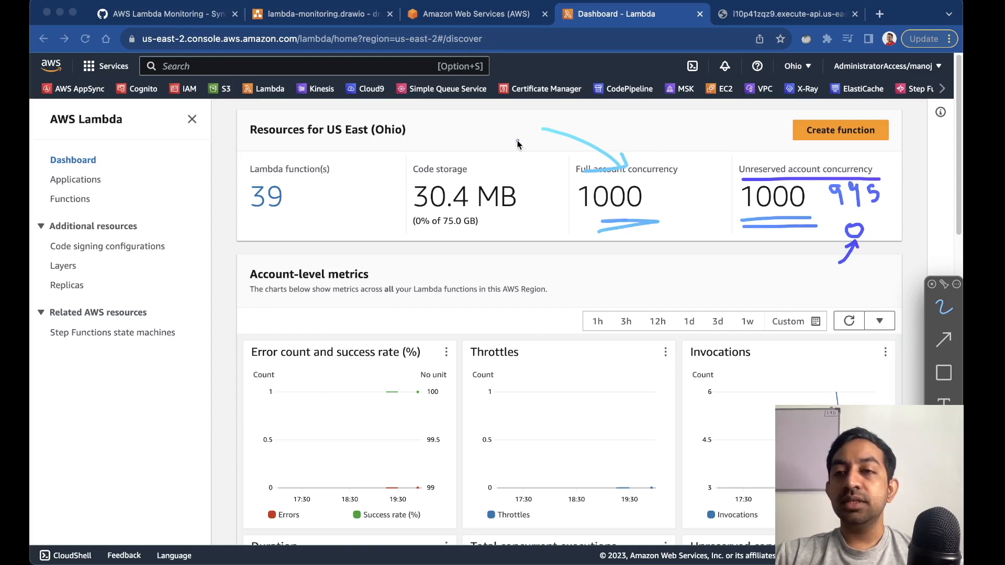
{"action": "key", "text": "Escape"}
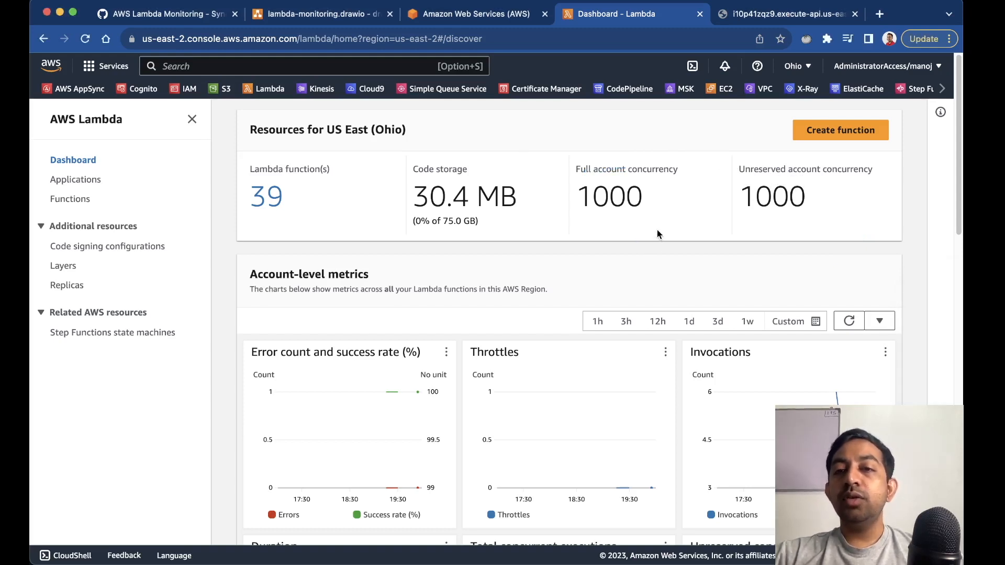
{"action": "key", "text": "ctrl+shift+a"}
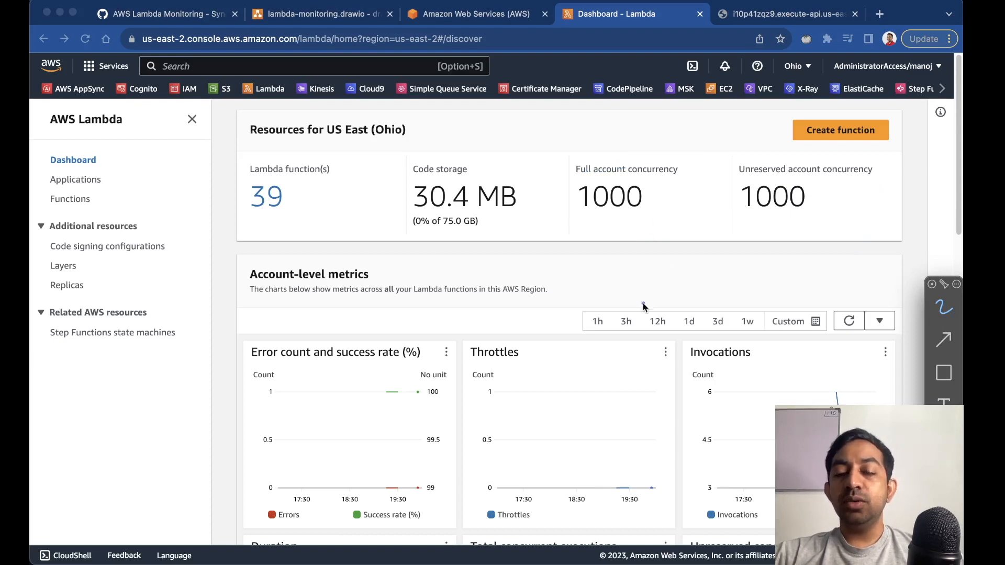
Draw five short dashes in a column below the full account concurrency value and a box labelled API beside them.
{"action": "left_click_drag", "start_coordinate": [638, 227], "coordinate": [658, 220]}
{"action": "left_click_drag", "start_coordinate": [640, 255], "coordinate": [665, 250]}
{"action": "left_click_drag", "start_coordinate": [643, 291], "coordinate": [665, 290]}
{"action": "left_click_drag", "start_coordinate": [650, 330], "coordinate": [669, 328]}
{"action": "left_click_drag", "start_coordinate": [634, 381], "coordinate": [653, 378]}
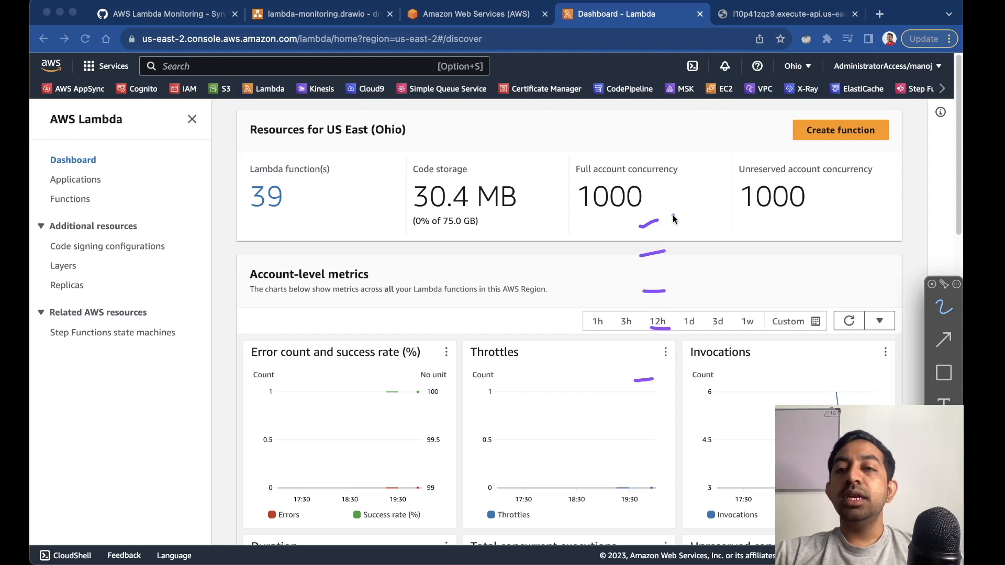
{"action": "mouse_move", "coordinate": [803, 244]}
{"action": "left_mouse_down"}
{"action": "mouse_move", "coordinate": [805, 278]}
{"action": "mouse_move", "coordinate": [887, 232]}
{"action": "mouse_move", "coordinate": [827, 274]}
{"action": "mouse_move", "coordinate": [836, 254]}
{"action": "left_mouse_up"}
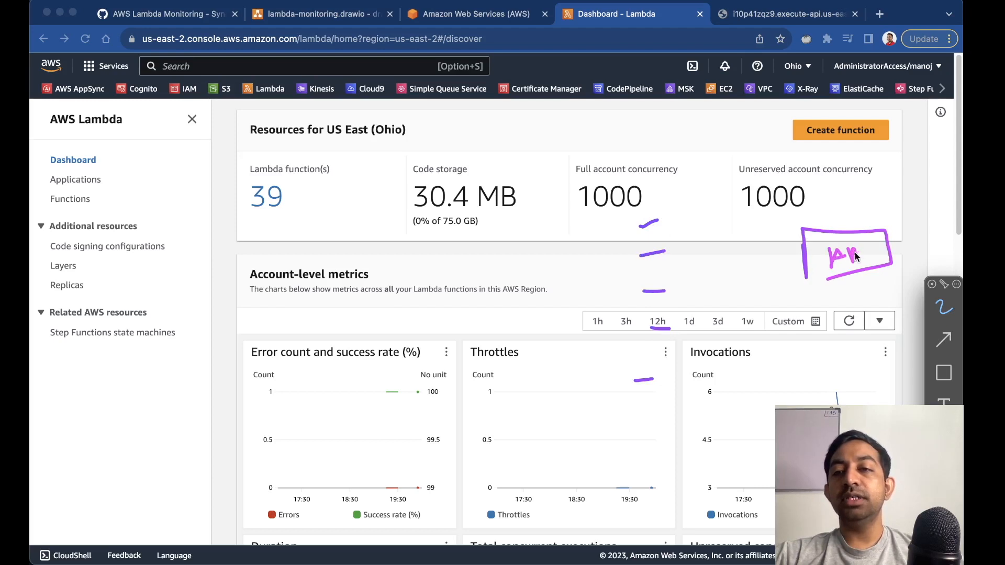
{"action": "left_click_drag", "start_coordinate": [864, 253], "coordinate": [867, 248]}
{"action": "left_click_drag", "start_coordinate": [859, 264], "coordinate": [864, 262]}
Draw four arrows from the dashes toward the API box, add an arrow onto the box from above, and clear the drawings.
{"action": "left_click_drag", "start_coordinate": [677, 216], "coordinate": [775, 228]}
{"action": "left_click_drag", "start_coordinate": [699, 258], "coordinate": [781, 259]}
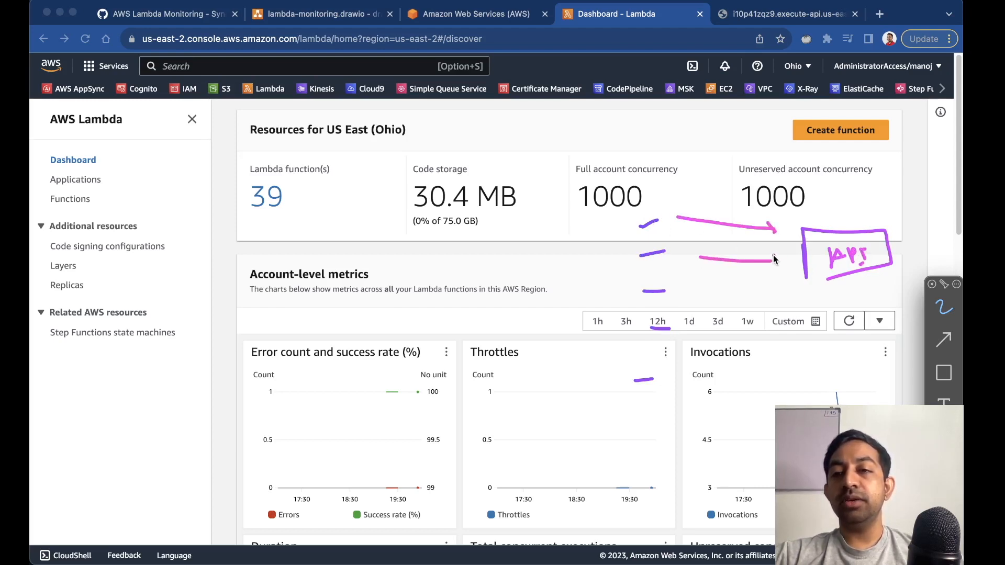
{"action": "left_click_drag", "start_coordinate": [697, 307], "coordinate": [788, 288]}
{"action": "mouse_move", "coordinate": [702, 345]}
{"action": "left_mouse_down"}
{"action": "mouse_move", "coordinate": [794, 313]}
{"action": "mouse_move", "coordinate": [778, 324]}
{"action": "left_mouse_up"}
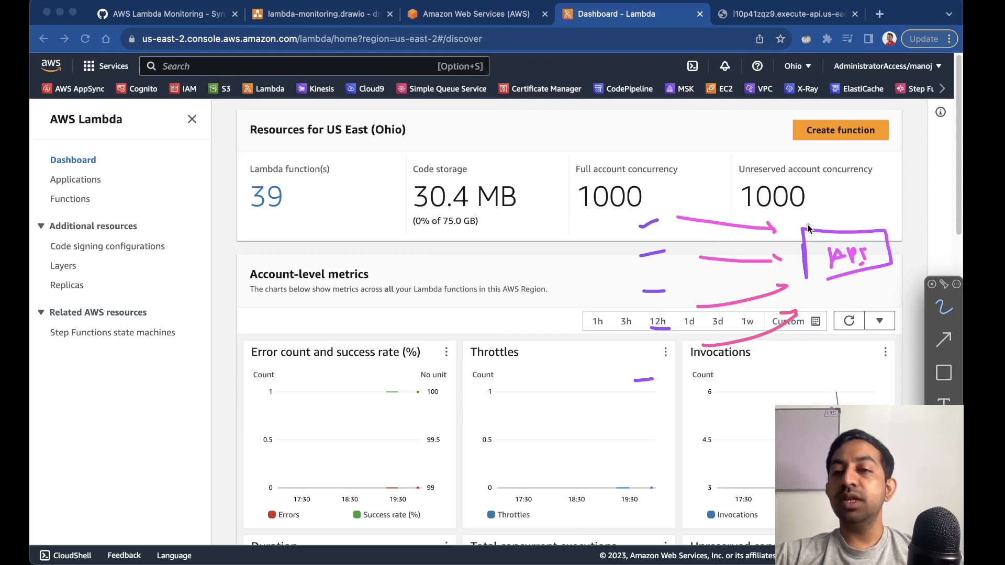
{"action": "left_click_drag", "start_coordinate": [869, 195], "coordinate": [855, 232]}
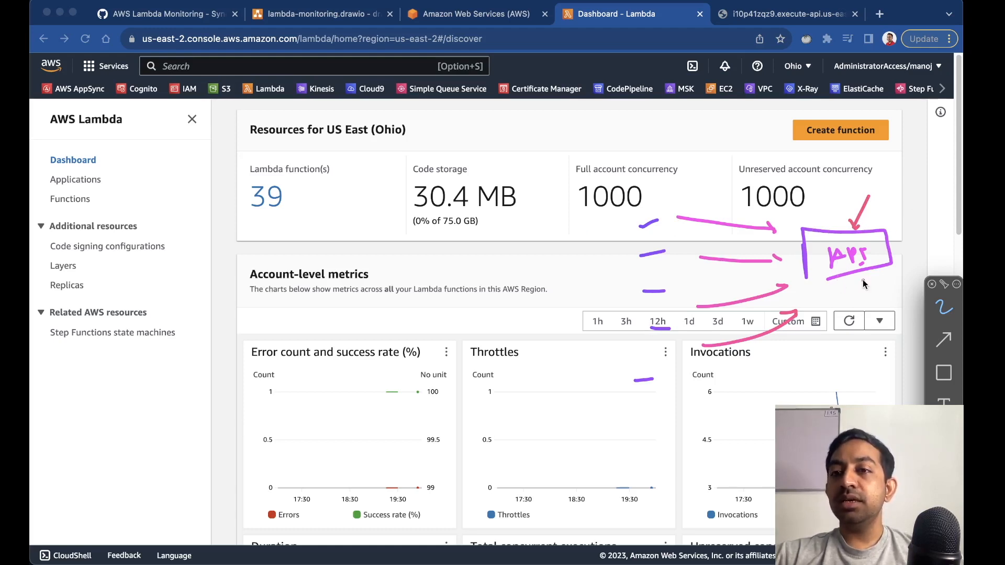
{"action": "mouse_move", "coordinate": [841, 295]}
{"action": "left_mouse_down"}
{"action": "mouse_move", "coordinate": [849, 287]}
{"action": "mouse_move", "coordinate": [846, 298]}
{"action": "left_mouse_up"}
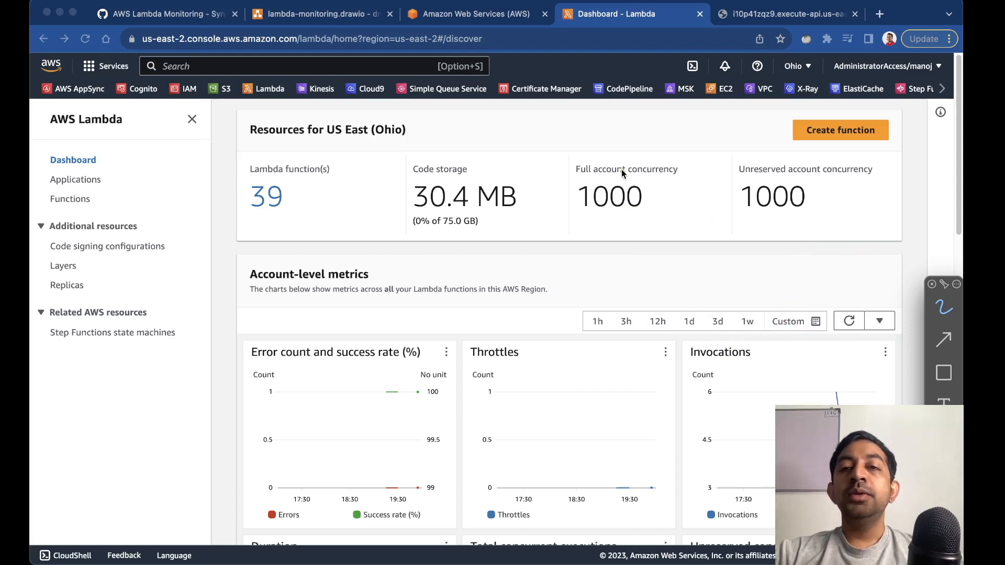
Underline the full account concurrency heading and both 1000 values, and write Burst in a box below the full account concurrency.
{"action": "left_click_drag", "start_coordinate": [601, 179], "coordinate": [656, 180]}
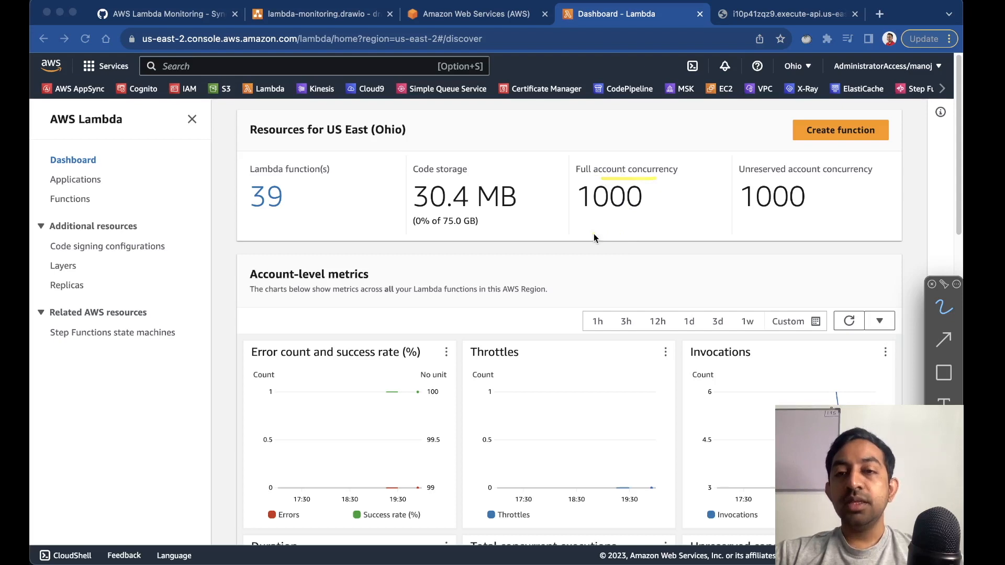
{"action": "left_click_drag", "start_coordinate": [608, 257], "coordinate": [621, 255]}
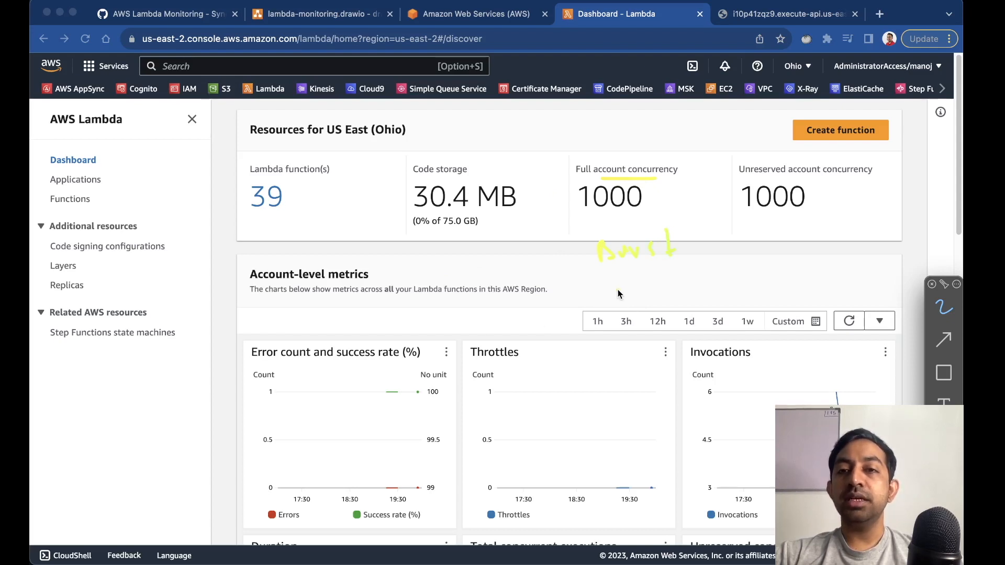
{"action": "left_click_drag", "start_coordinate": [575, 213], "coordinate": [648, 213]}
{"action": "left_click_drag", "start_coordinate": [749, 214], "coordinate": [805, 214]}
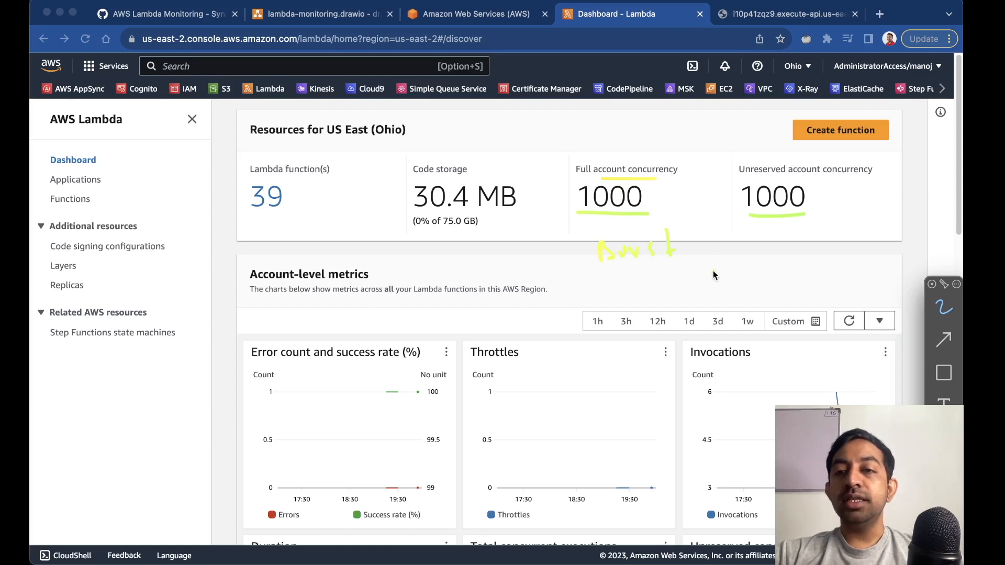
{"action": "left_click_drag", "start_coordinate": [702, 253], "coordinate": [585, 221]}
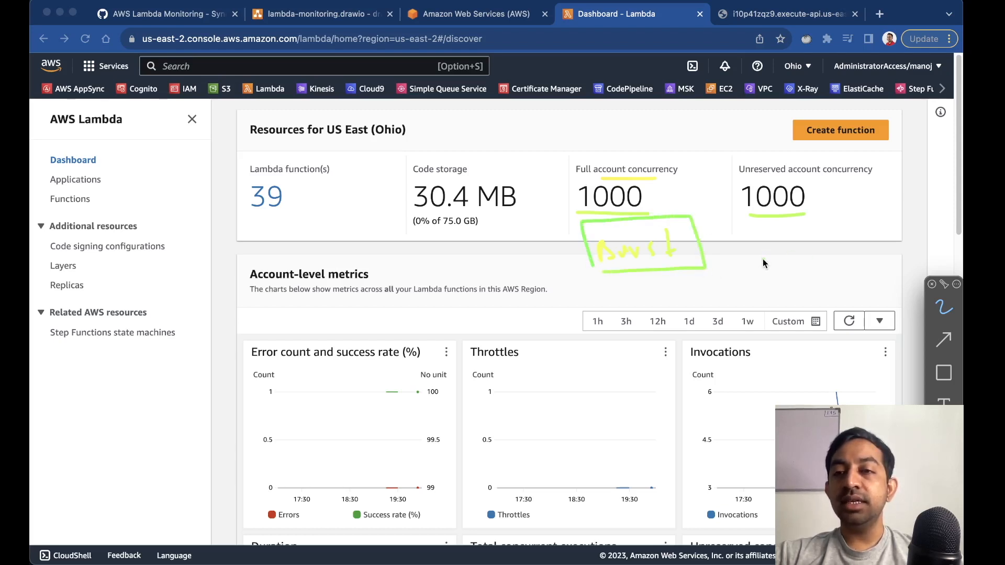
Draw a column of circles with an arrow to the unreserved account concurrency, add marks beside it, box the circles, and clear the drawings.
{"action": "left_click_drag", "start_coordinate": [763, 265], "coordinate": [768, 276]}
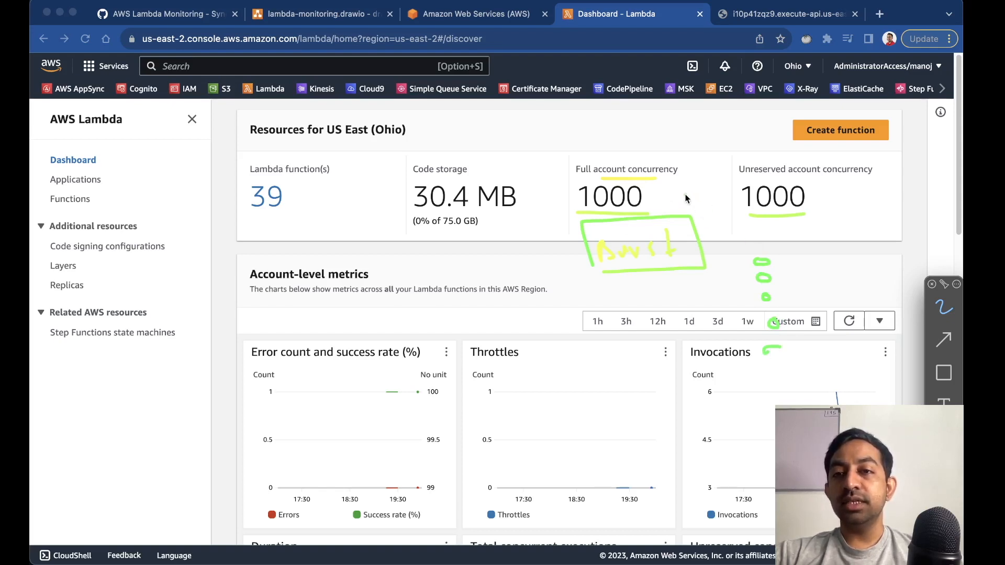
{"action": "left_click_drag", "start_coordinate": [685, 195], "coordinate": [712, 197]}
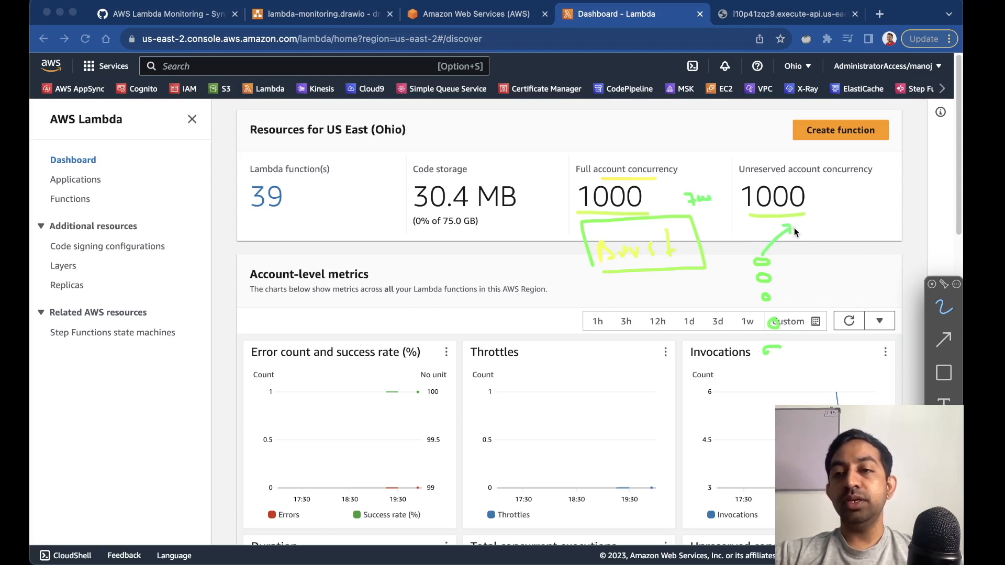
{"action": "left_click", "coordinate": [815, 222]}
{"action": "left_click_drag", "start_coordinate": [815, 222], "coordinate": [818, 213]}
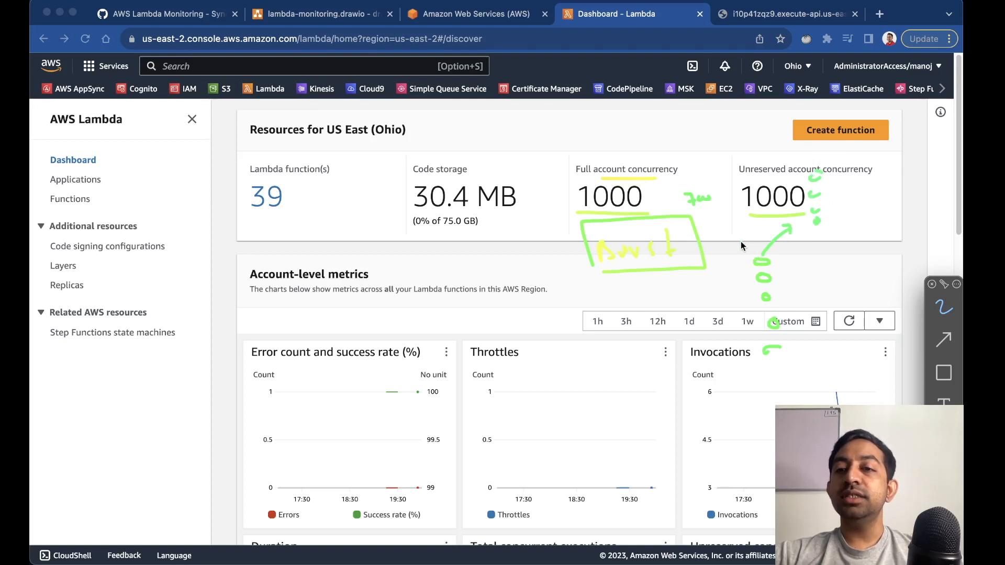
{"action": "mouse_move", "coordinate": [774, 235]}
{"action": "left_mouse_down"}
{"action": "mouse_move", "coordinate": [808, 393]}
{"action": "mouse_move", "coordinate": [743, 231]}
{"action": "left_mouse_up"}
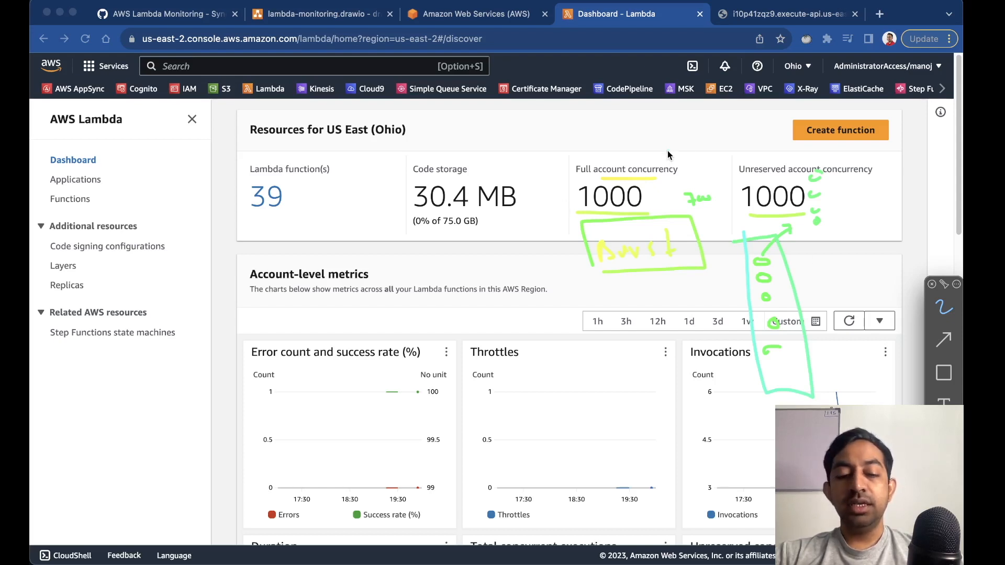
{"action": "key", "text": "Escape"}
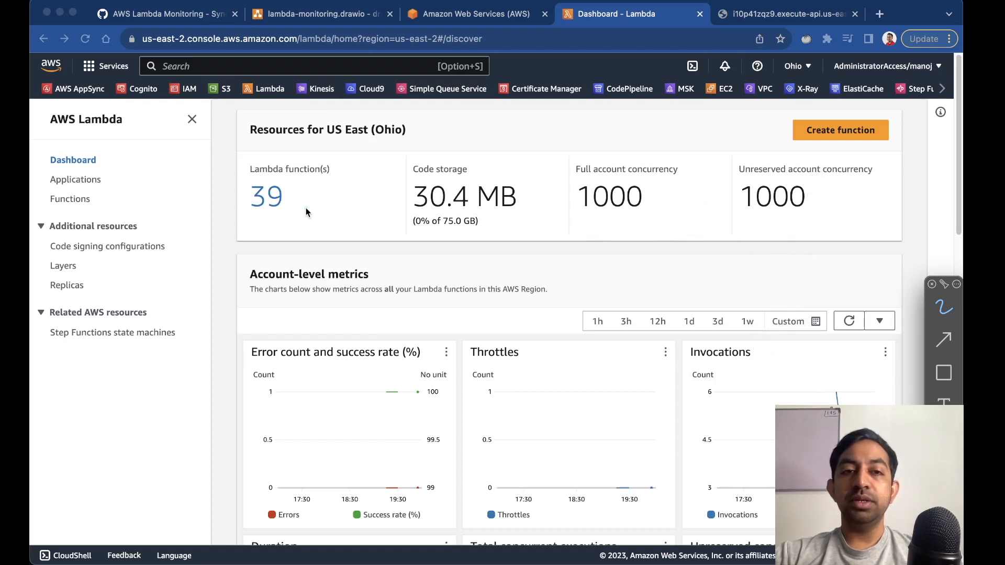
Return to the getProductsById function's metrics, enlarge the Total concurrent executions chart, draw an arrow below its time axis, and close the chart.
{"action": "left_click", "coordinate": [278, 198]}
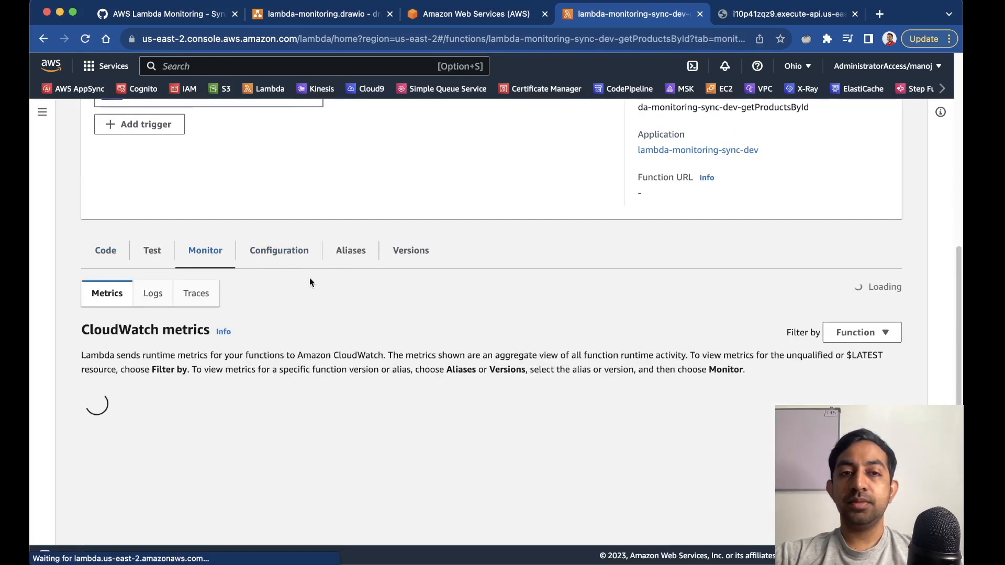
{"action": "scroll", "coordinate": [429, 318], "scroll_direction": "down", "scroll_amount": 10}
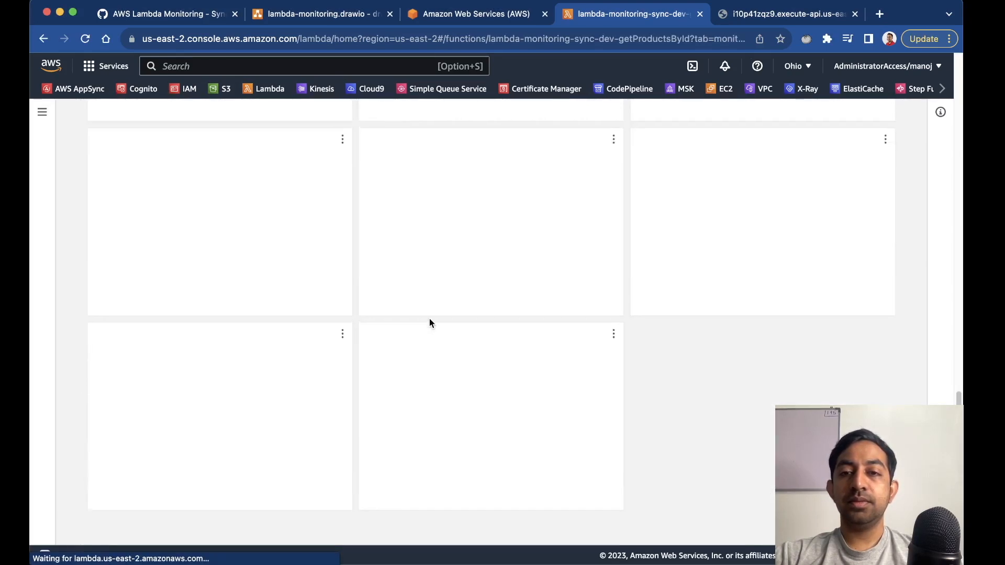
{"action": "left_click", "coordinate": [597, 274]}
{"action": "mouse_move", "coordinate": [671, 468]}
{"action": "left_mouse_down"}
{"action": "mouse_move", "coordinate": [688, 487]}
{"action": "mouse_move", "coordinate": [724, 498]}
{"action": "mouse_move", "coordinate": [727, 489]}
{"action": "left_mouse_up"}
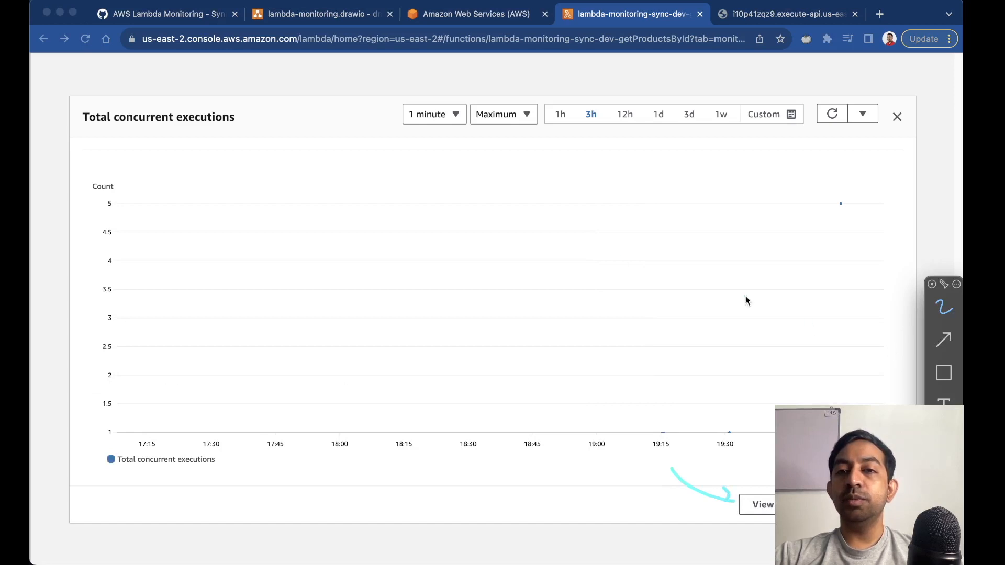
{"action": "left_click", "coordinate": [896, 116]}
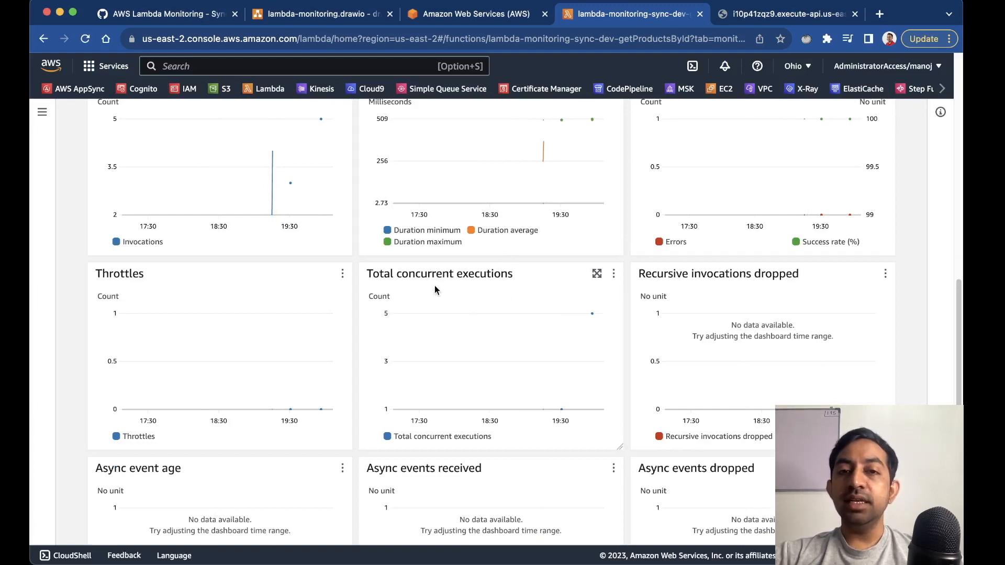
Underline the Total concurrent executions heading, write 10 beside it, and clear the drawings.
{"action": "key", "text": "super+shift+a"}
{"action": "left_click_drag", "start_coordinate": [404, 286], "coordinate": [504, 283]}
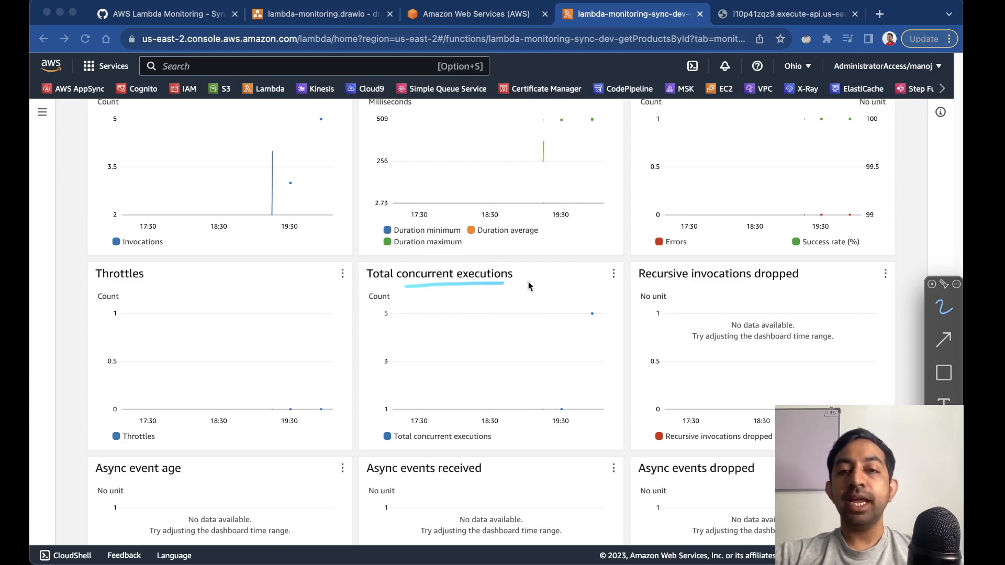
{"action": "mouse_move", "coordinate": [548, 270]}
{"action": "left_mouse_down"}
{"action": "mouse_move", "coordinate": [561, 284]}
{"action": "mouse_move", "coordinate": [556, 270]}
{"action": "mouse_move", "coordinate": [547, 282]}
{"action": "left_mouse_up"}
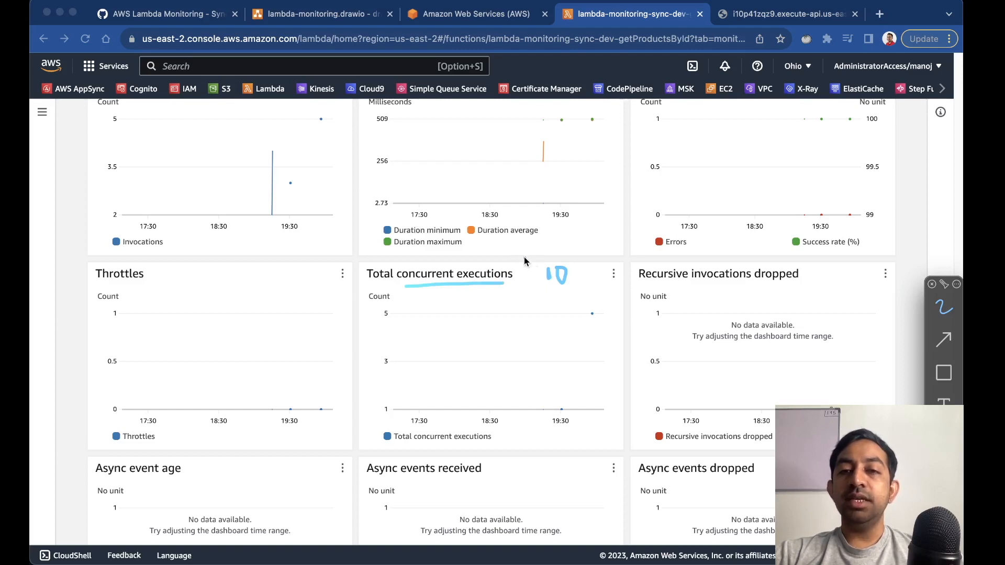
{"action": "mouse_move", "coordinate": [545, 301]}
{"action": "left_mouse_down"}
{"action": "mouse_move", "coordinate": [570, 257]}
{"action": "mouse_move", "coordinate": [548, 303]}
{"action": "left_mouse_up"}
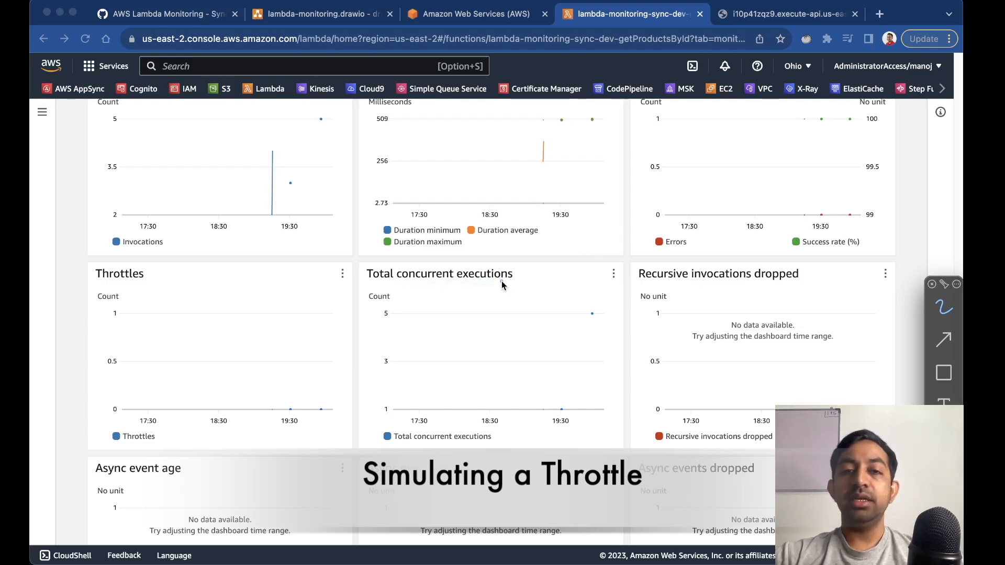
Open the Concurrency settings in the getProductsById function's configuration.
{"action": "scroll", "coordinate": [497, 291], "scroll_direction": "up", "scroll_amount": 7}
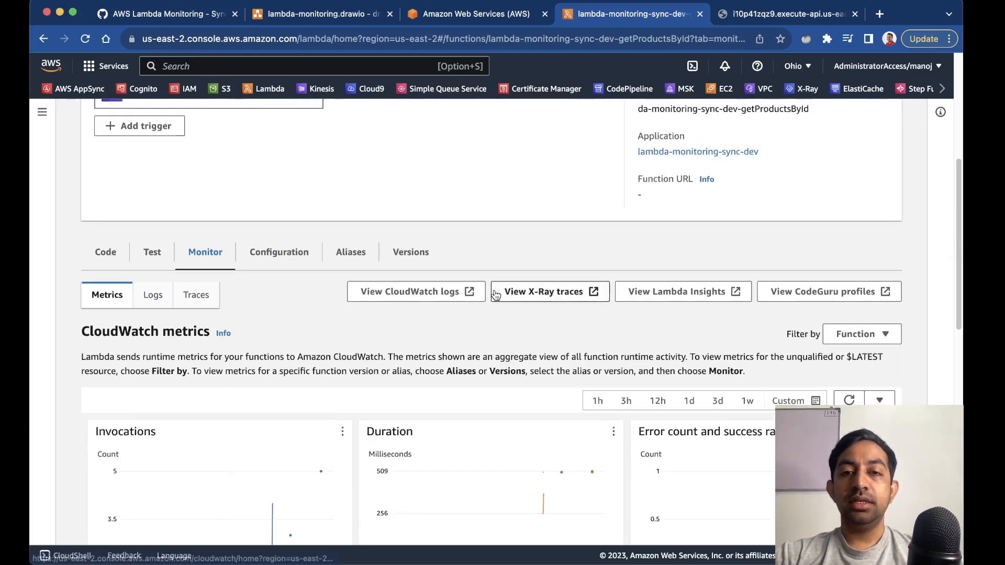
{"action": "left_click", "coordinate": [281, 254]}
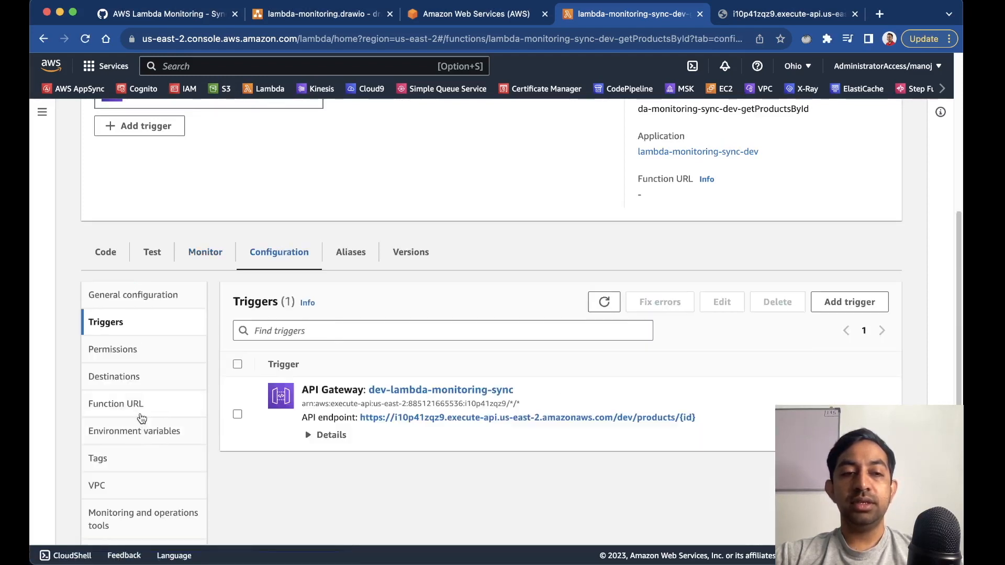
{"action": "scroll", "coordinate": [141, 416], "scroll_direction": "down", "scroll_amount": 3}
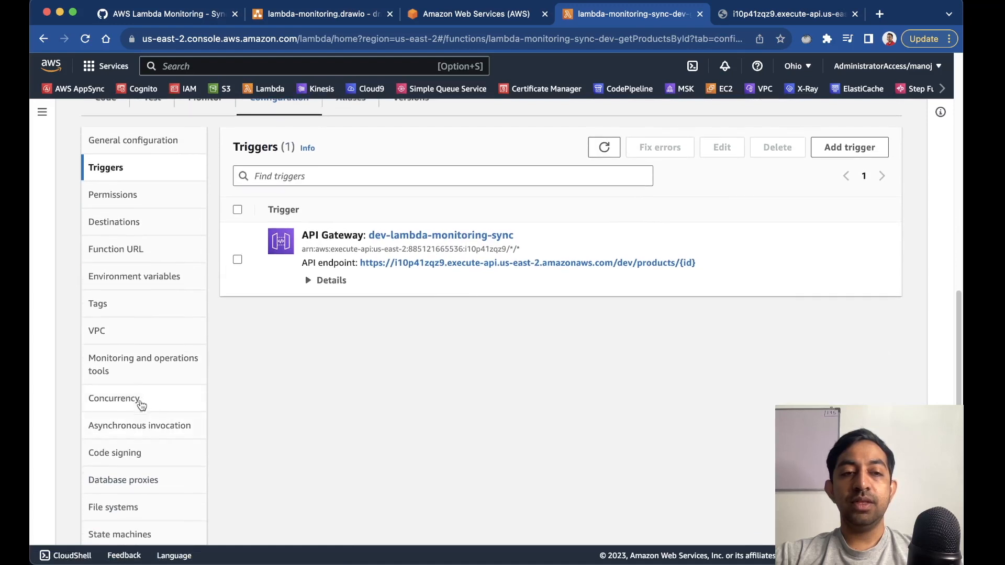
{"action": "left_click", "coordinate": [128, 404]}
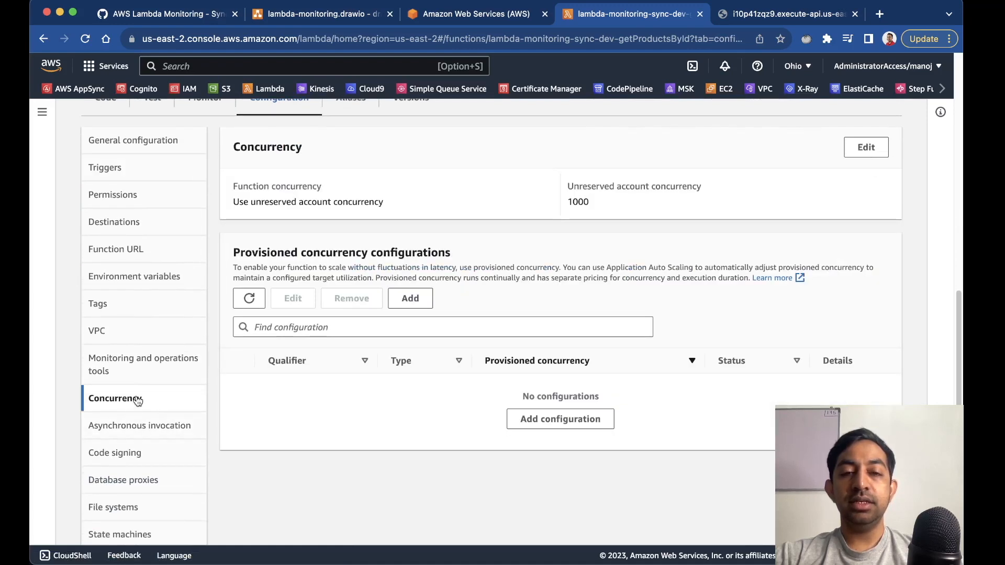
{"action": "scroll", "coordinate": [328, 256], "scroll_direction": "up", "scroll_amount": 2}
{"action": "left_click", "coordinate": [324, 255]}
{"action": "mouse_move", "coordinate": [327, 258]}
{"action": "left_mouse_down"}
{"action": "mouse_move", "coordinate": [350, 243]}
{"action": "mouse_move", "coordinate": [331, 269]}
{"action": "left_mouse_up"}
{"action": "key", "text": "Escape"}
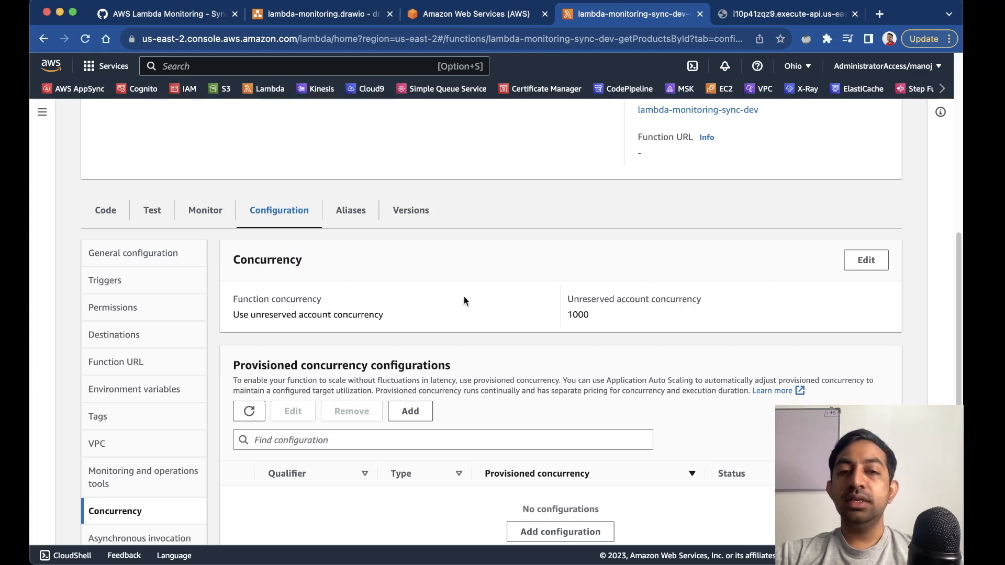
Underline the Use unreserved account concurrency setting and the unreserved account concurrency value, and clear the drawings.
{"action": "key", "text": "super+shift+a"}
{"action": "left_click_drag", "start_coordinate": [236, 325], "coordinate": [381, 322]}
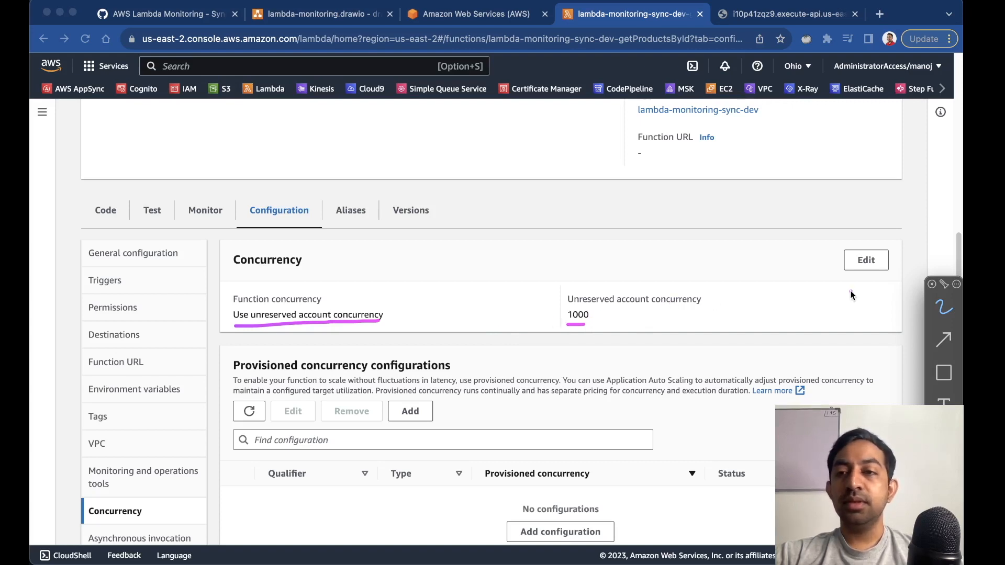
{"action": "key", "text": "Escape"}
Reserve a concurrency of 1 for the getProductsById function, save the change, and dismiss the notification.
{"action": "left_click", "coordinate": [864, 260]}
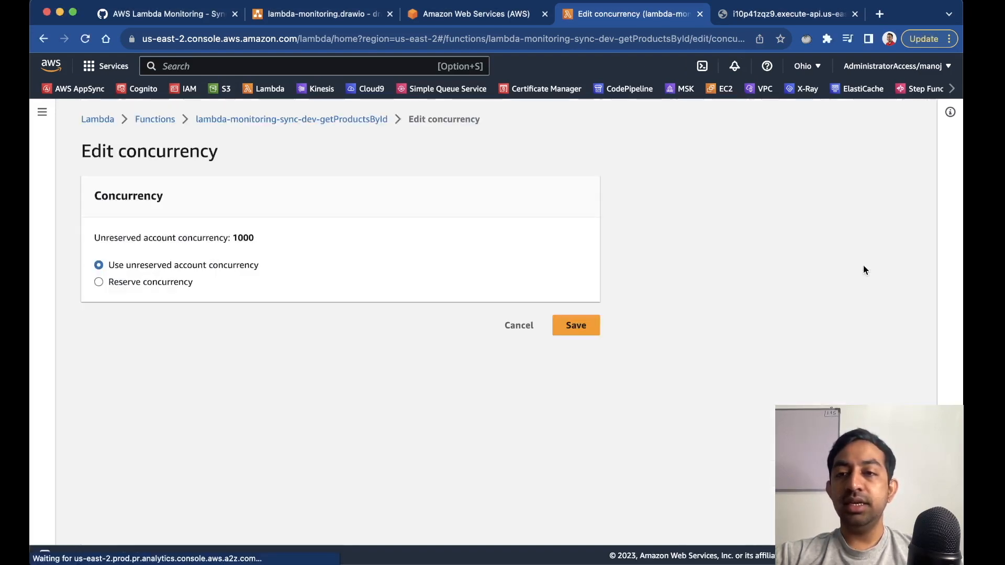
{"action": "left_click", "coordinate": [98, 283]}
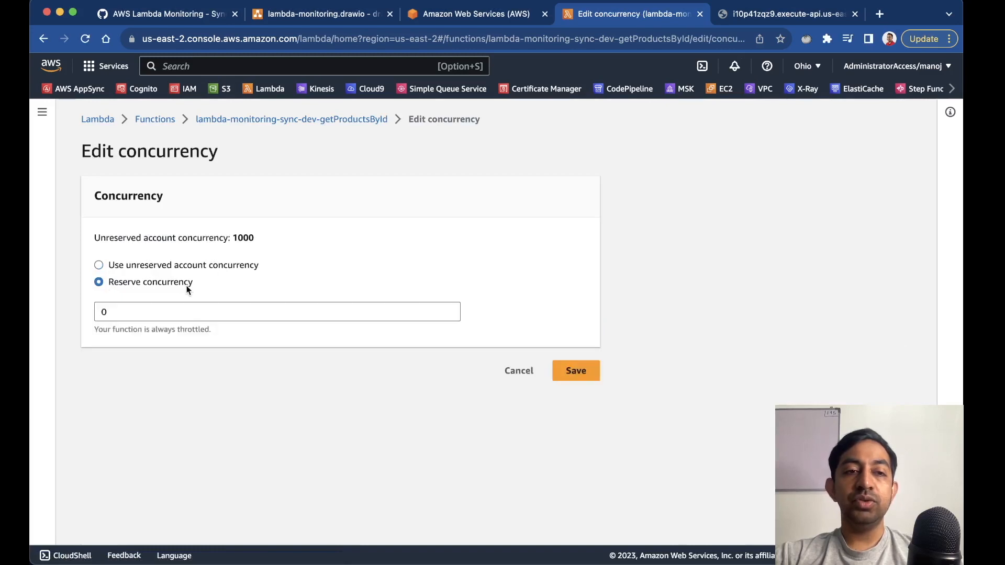
{"action": "left_click", "coordinate": [118, 314]}
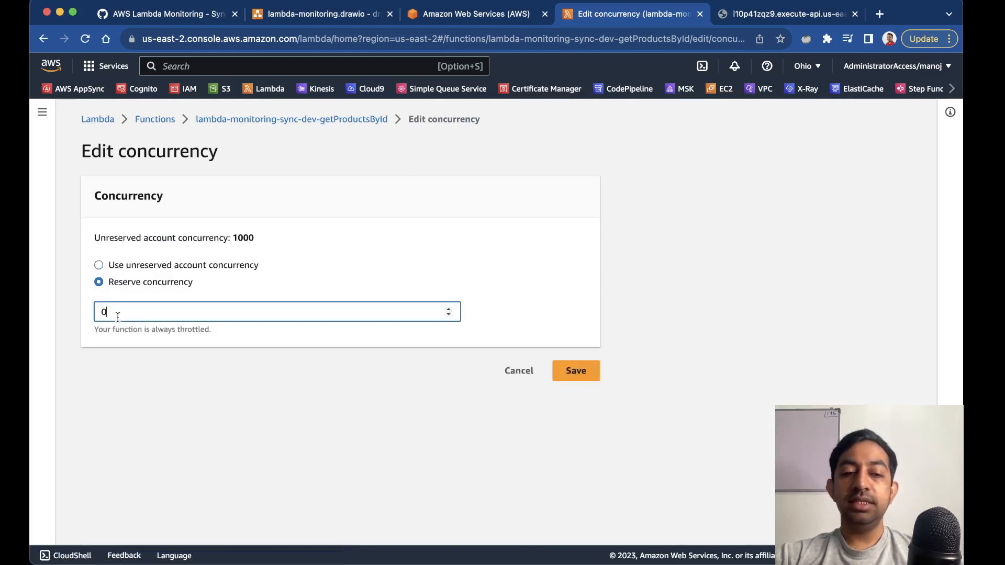
{"action": "key", "text": "BackSpace"}
{"action": "type", "text": "1"}
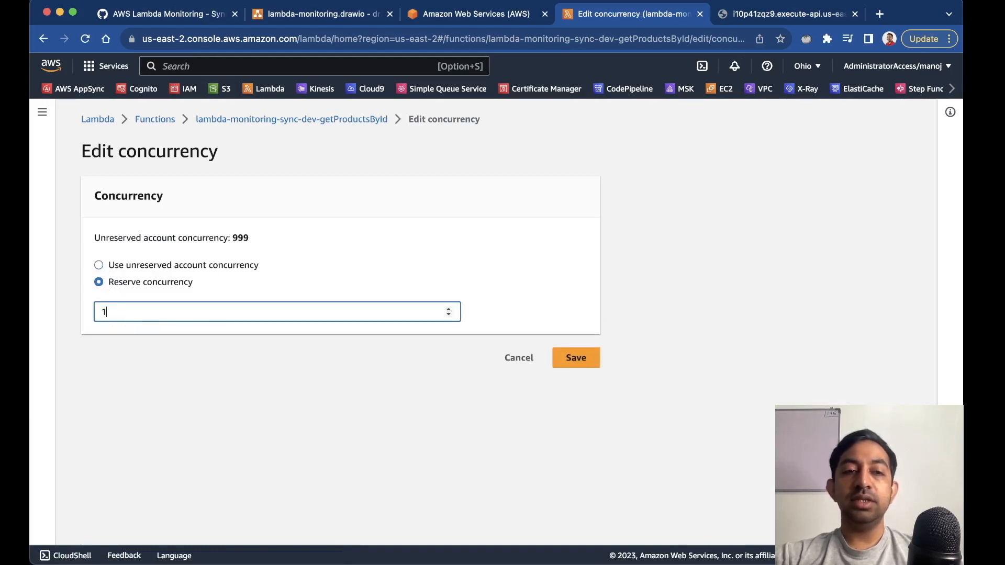
{"action": "left_click", "coordinate": [580, 356]}
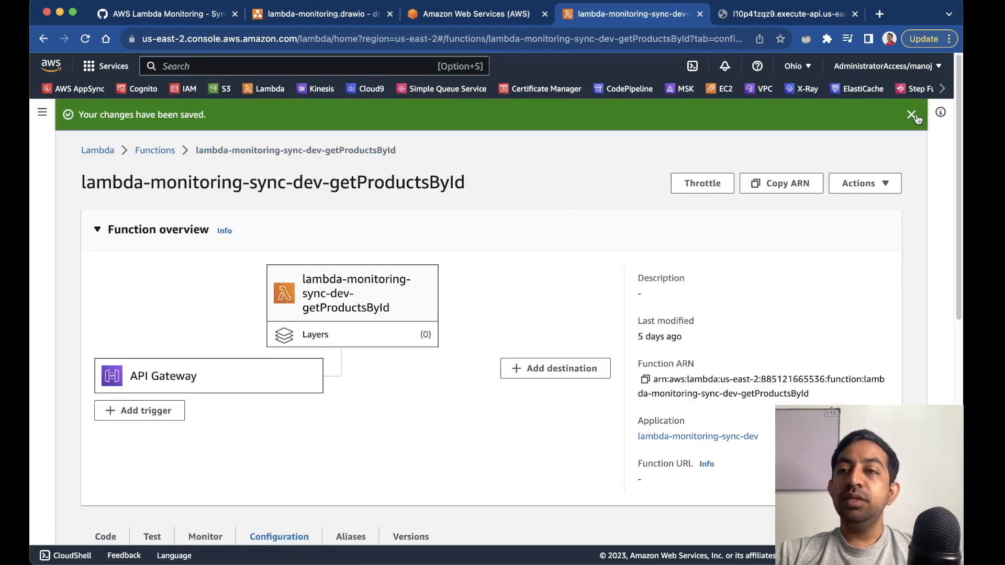
{"action": "left_click", "coordinate": [911, 114]}
Bring up the function's updated Concurrency settings and underline the function concurrency setting and the reserved concurrency value.
{"action": "scroll", "coordinate": [440, 361], "scroll_direction": "down", "scroll_amount": 3}
{"action": "scroll", "coordinate": [439, 361], "scroll_direction": "down", "scroll_amount": 3}
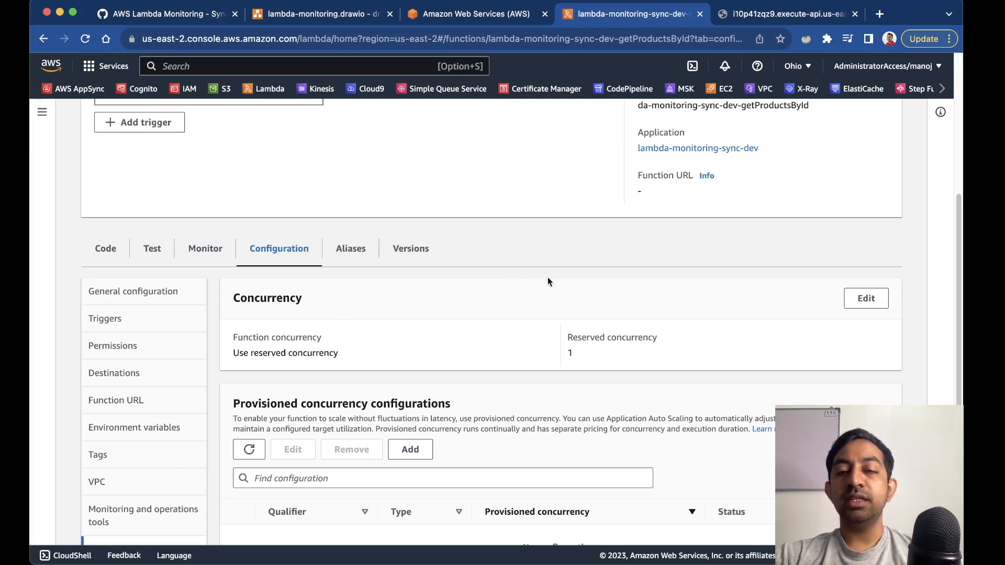
{"action": "left_click_drag", "start_coordinate": [233, 323], "coordinate": [380, 320]}
{"action": "left_click_drag", "start_coordinate": [566, 325], "coordinate": [584, 324]}
{"action": "left_click_drag", "start_coordinate": [551, 288], "coordinate": [562, 346]}
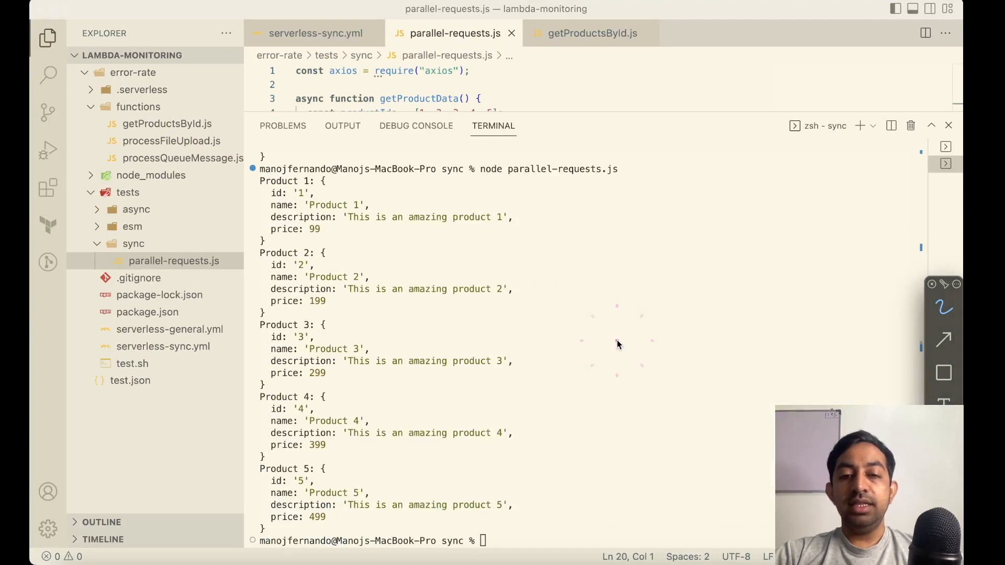
Switch to the code editor's terminal, clear it, and run node parallel-requests.js twice.
{"action": "key", "text": "Escape"}
{"action": "type", "text": "clear"}
{"action": "key", "text": "Return"}
{"action": "key", "text": "Up"}
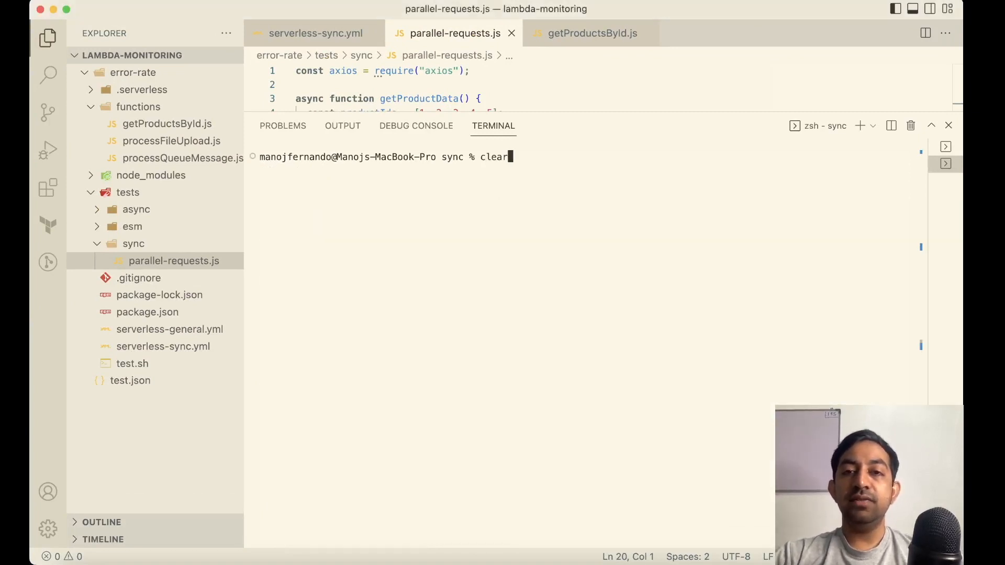
{"action": "key", "text": "Up"}
{"action": "key", "text": "Return"}
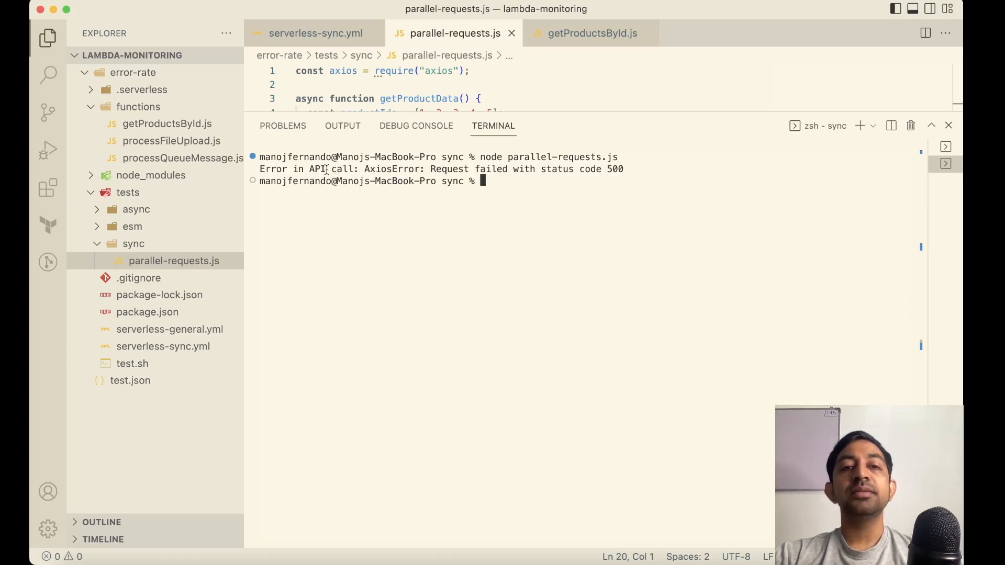
{"action": "key", "text": "Up"}
{"action": "key", "text": "Return"}
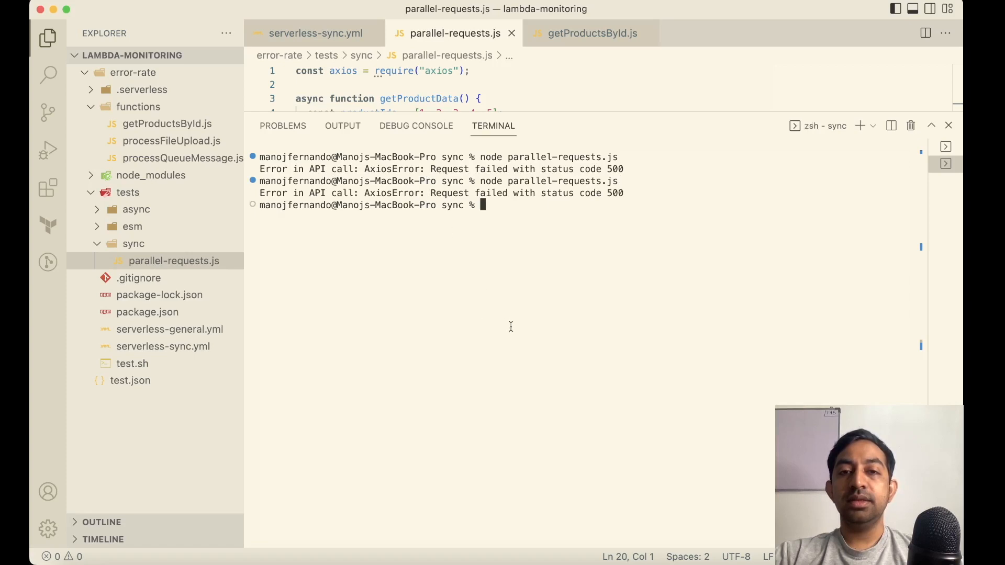
In the browser's Lambda console, enlarge the getProductsById function's Throttles graph, refresh it, and set its time range to 1h.
{"action": "key", "text": "super+Tab"}
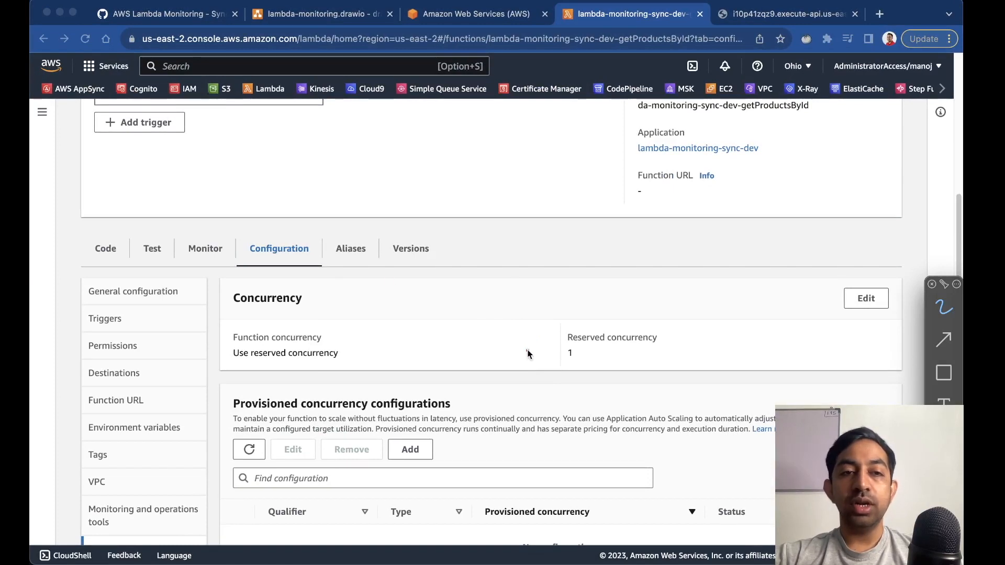
{"action": "left_click", "coordinate": [205, 249]}
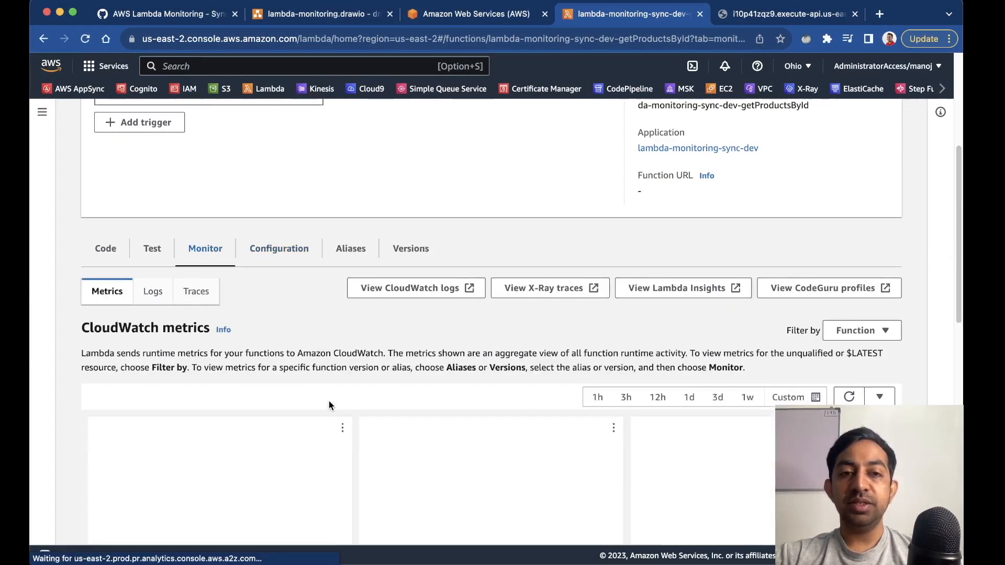
{"action": "scroll", "coordinate": [329, 403], "scroll_direction": "down", "scroll_amount": 5}
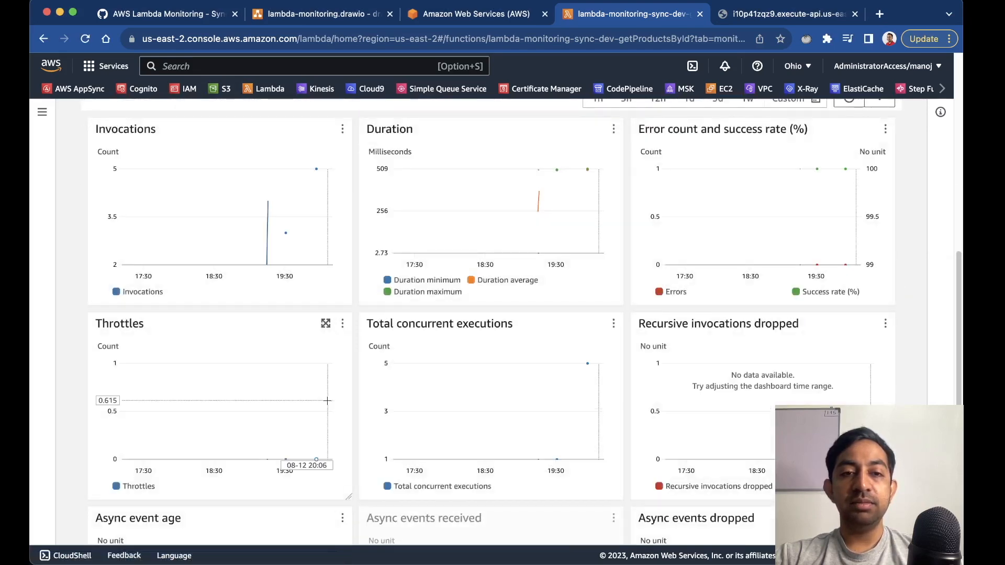
{"action": "left_click", "coordinate": [326, 324]}
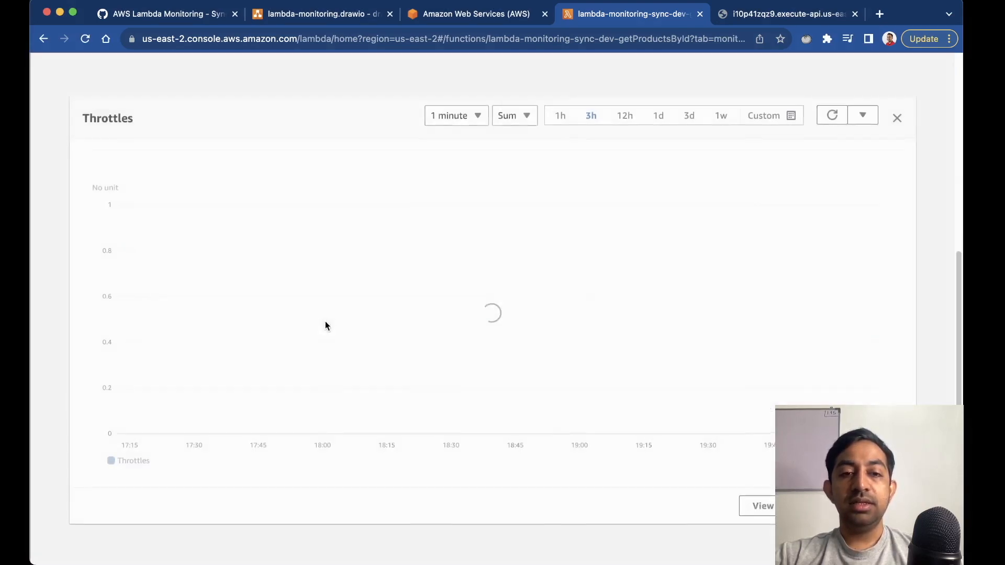
{"action": "left_click", "coordinate": [832, 114]}
{"action": "left_click", "coordinate": [833, 116]}
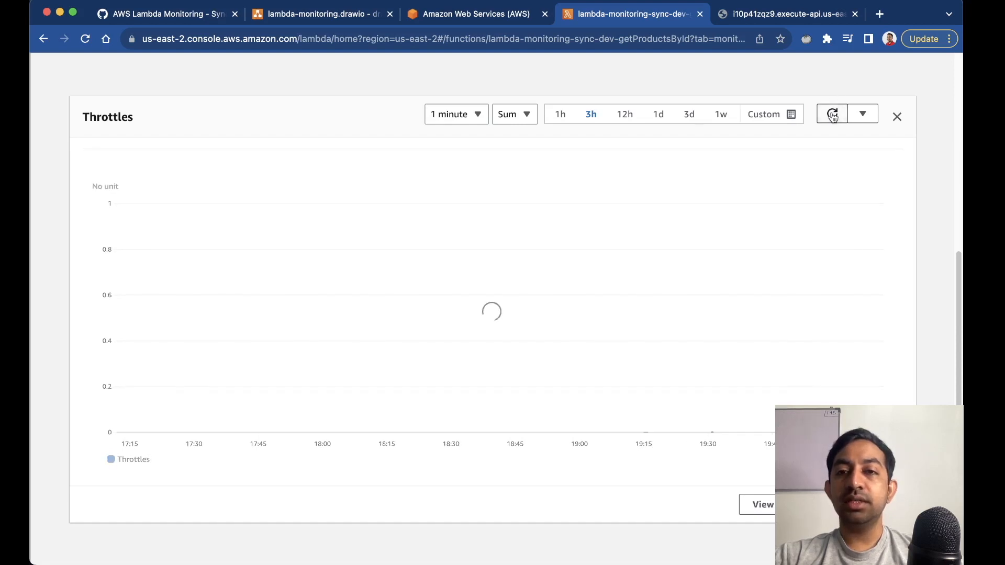
{"action": "left_click", "coordinate": [560, 115]}
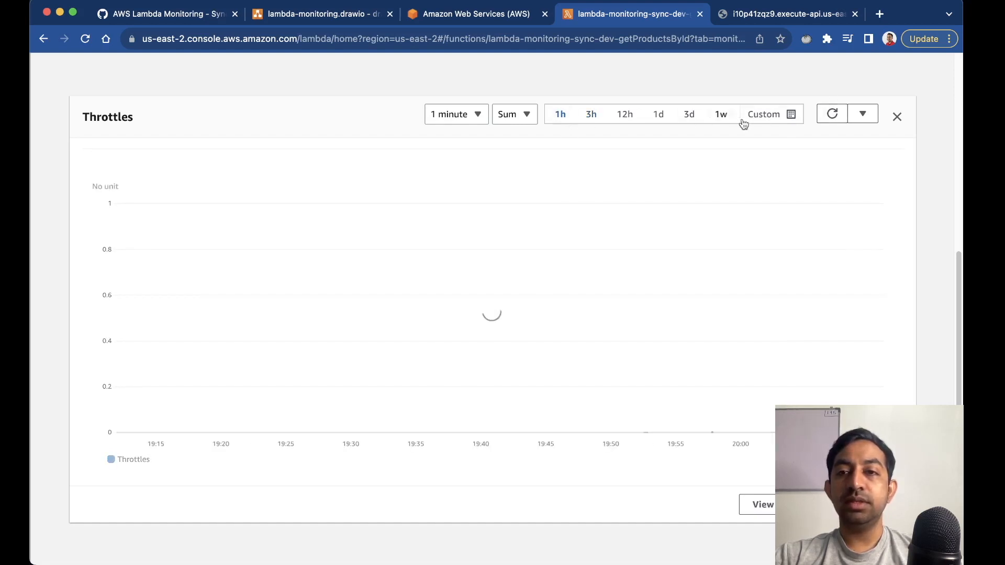
Mark the latest Throttles data point with an arrow and circle, draw an arrow to it from the count axis, and underline the count 4.
{"action": "mouse_move", "coordinate": [857, 182]}
{"action": "left_mouse_down"}
{"action": "mouse_move", "coordinate": [868, 206]}
{"action": "mouse_move", "coordinate": [874, 196]}
{"action": "left_mouse_up"}
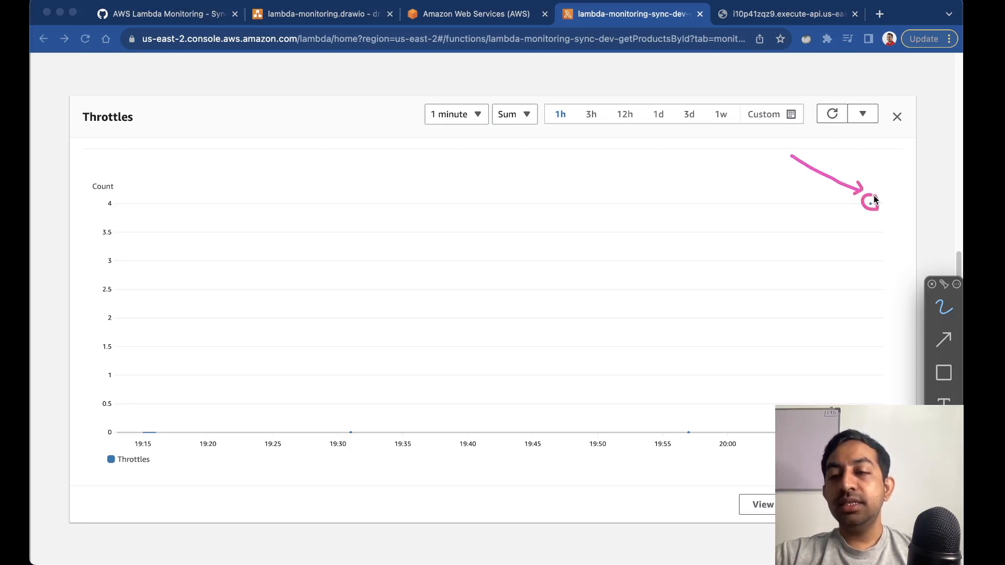
{"action": "left_click_drag", "start_coordinate": [124, 204], "coordinate": [849, 202]}
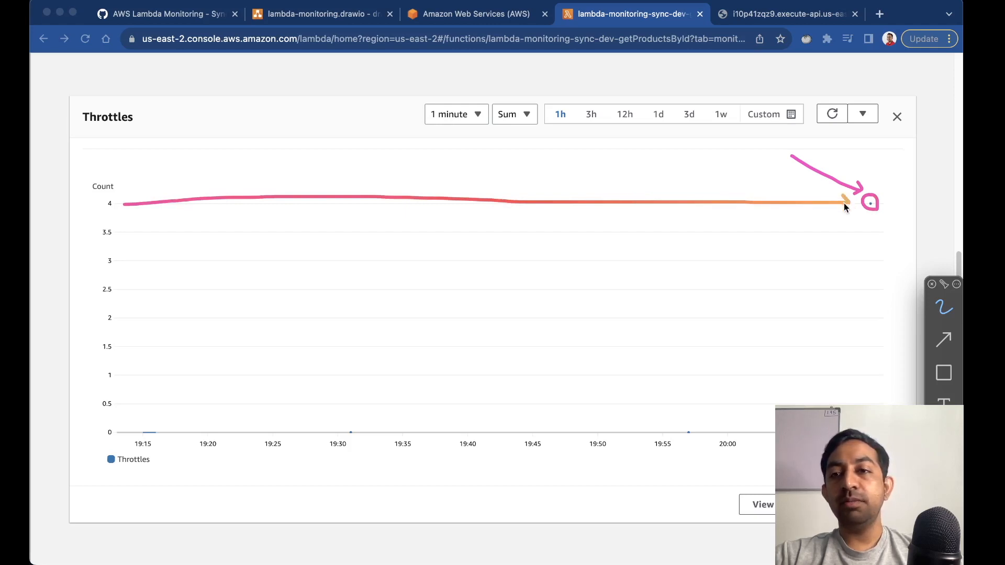
{"action": "left_click_drag", "start_coordinate": [98, 212], "coordinate": [132, 215]}
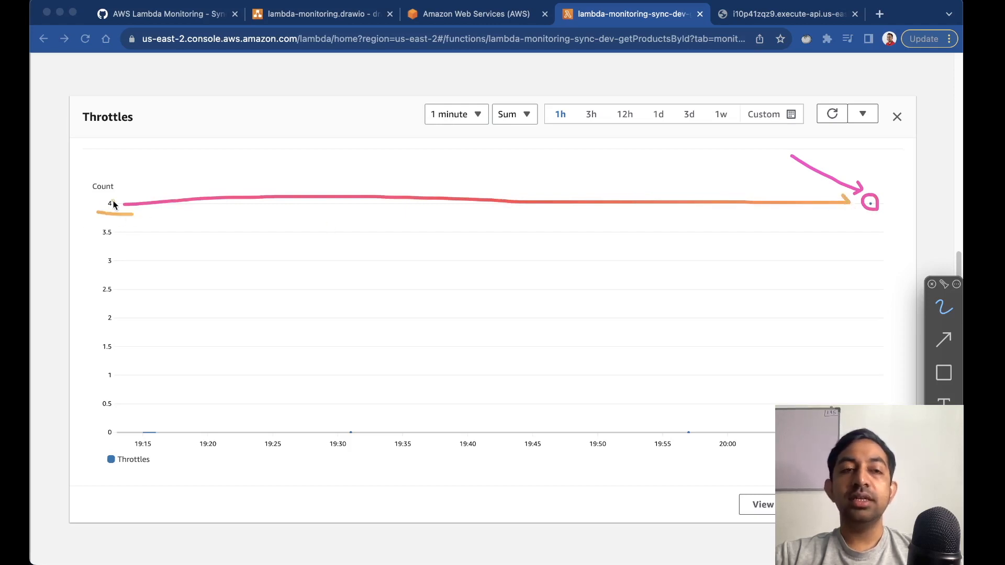